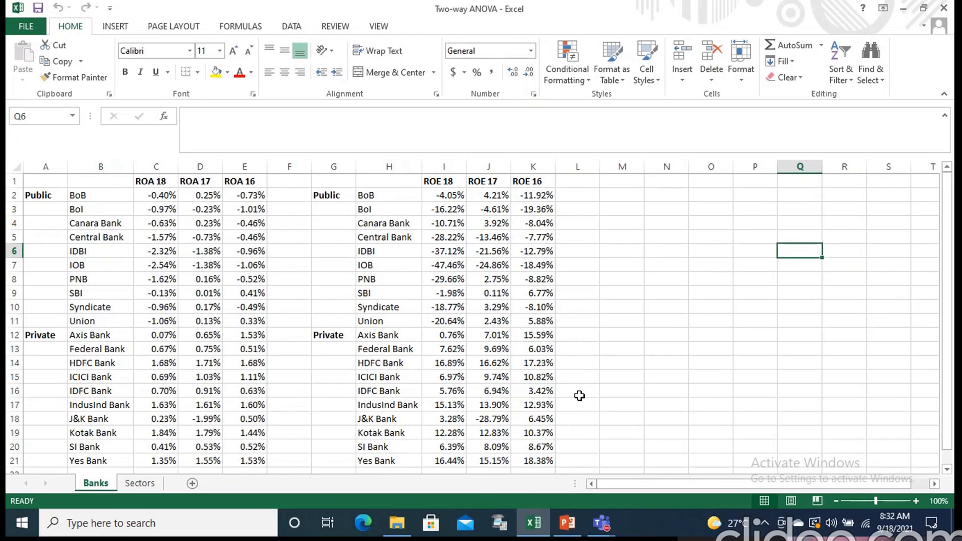
Compare the layouts of the Banks and Sectors sheets, and examine the bank names and ROA year columns on Banks.
left_click(139, 484)
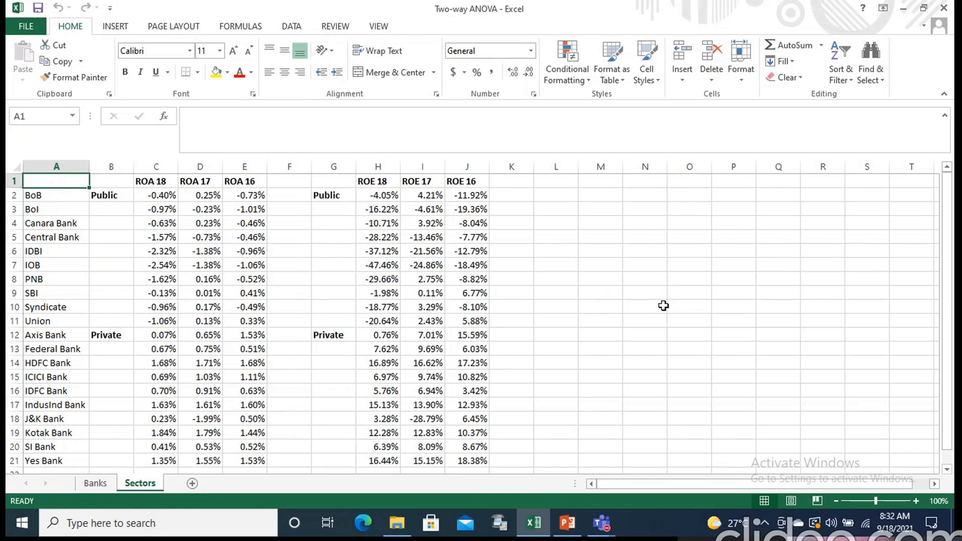
left_click(101, 484)
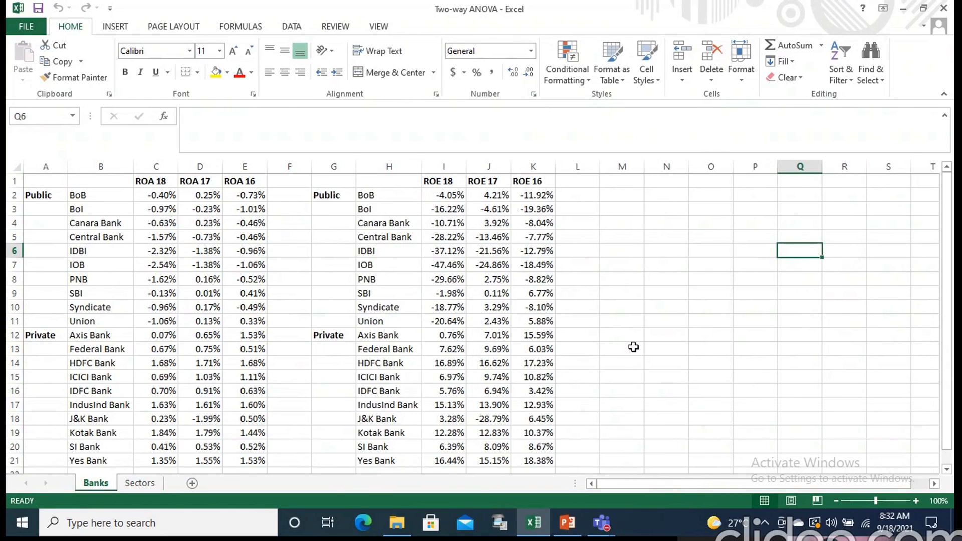
left_click(146, 484)
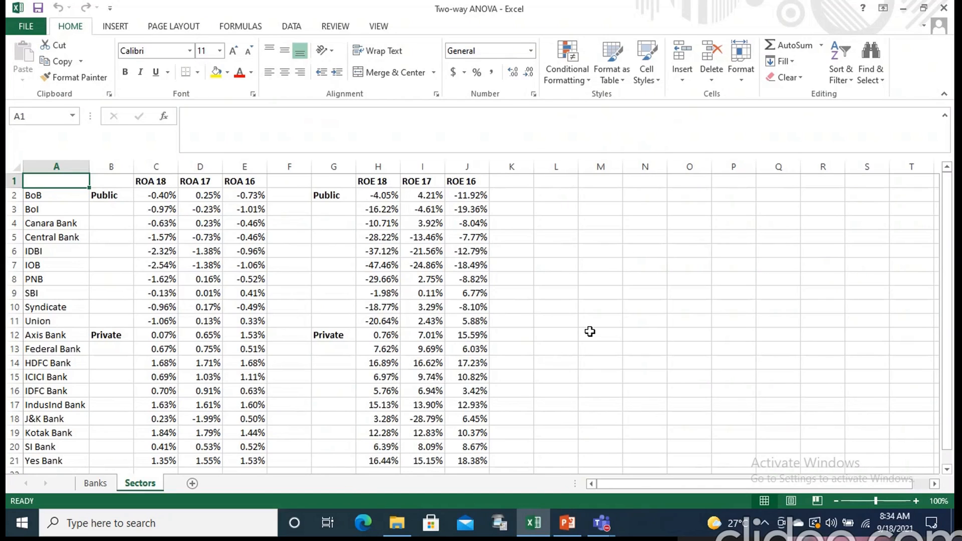
left_click(96, 483)
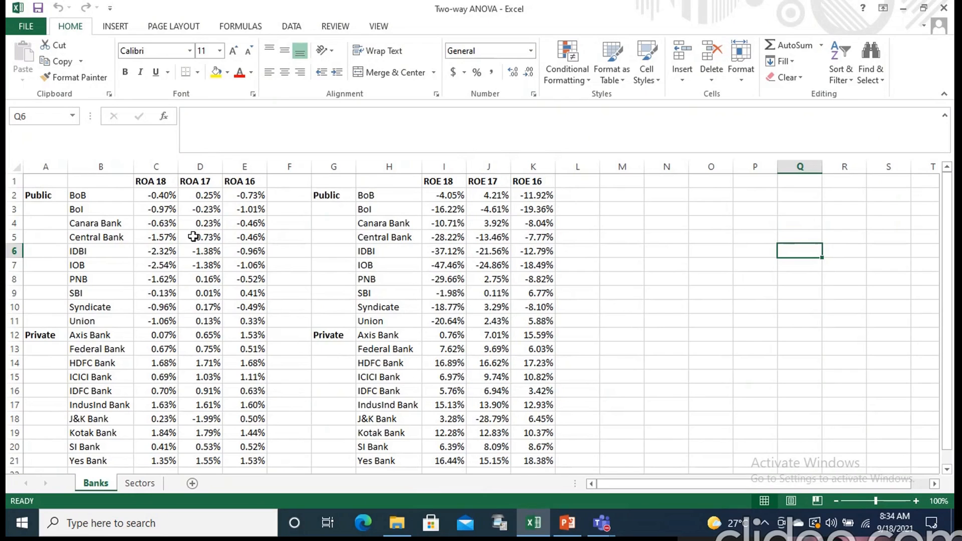
left_click(94, 179)
left_click_drag(94, 180, 233, 459)
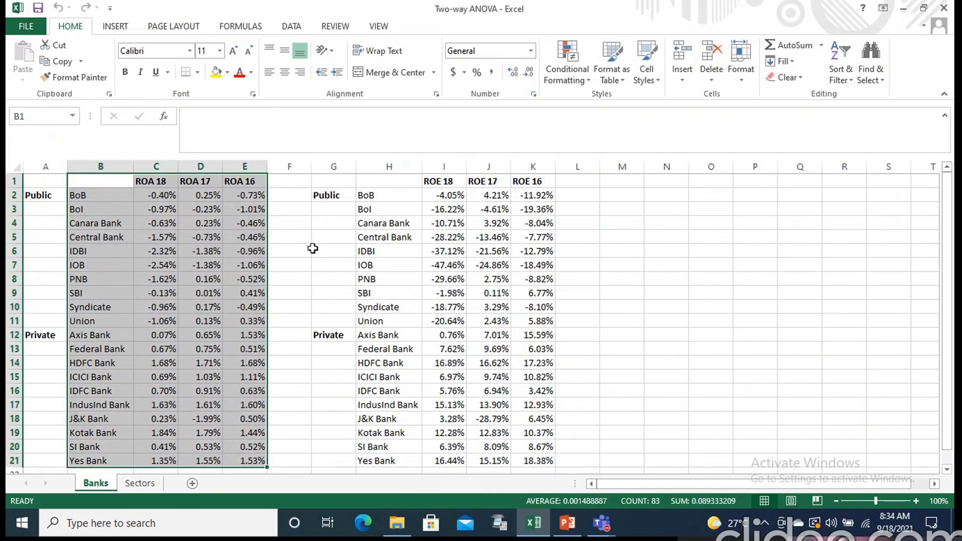
left_click(675, 248)
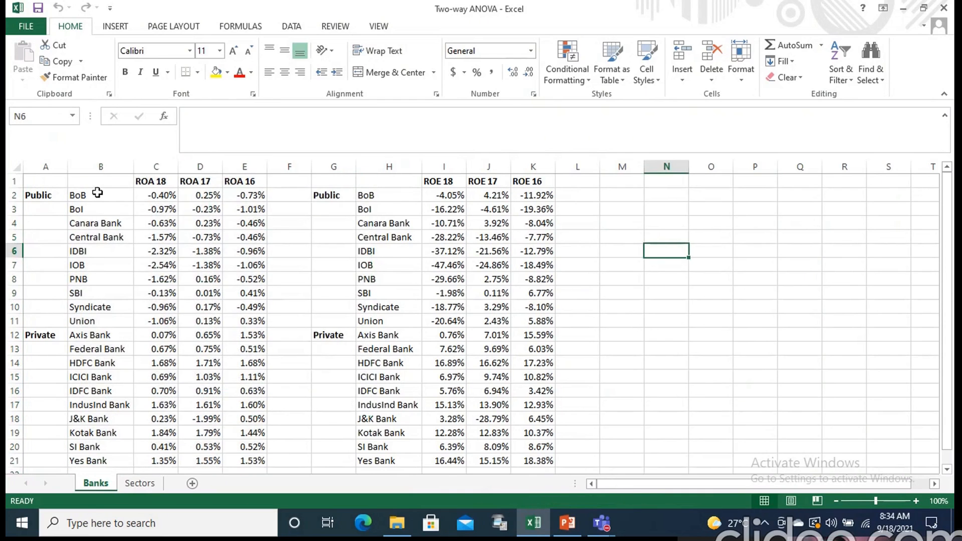
left_click_drag(95, 193, 89, 457)
left_click_drag(142, 180, 245, 181)
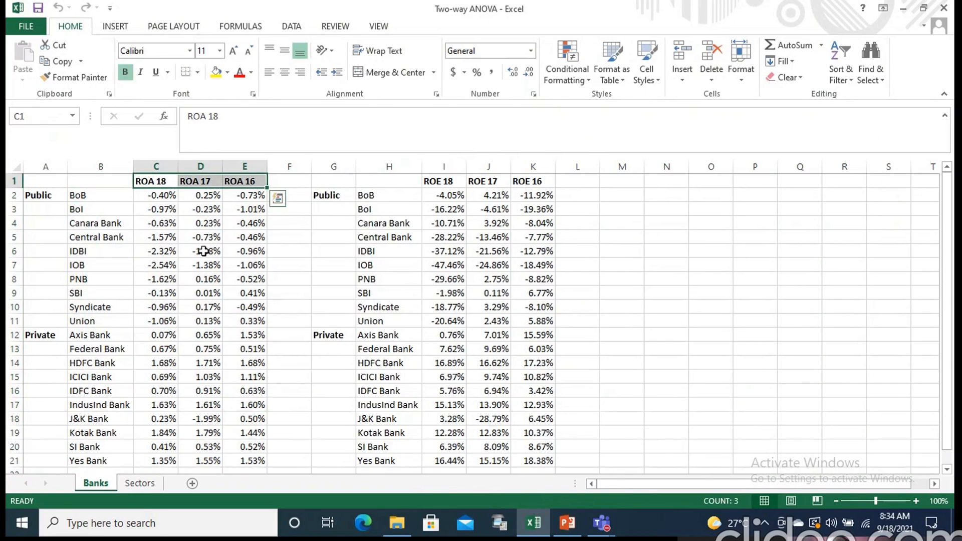
left_click(698, 262)
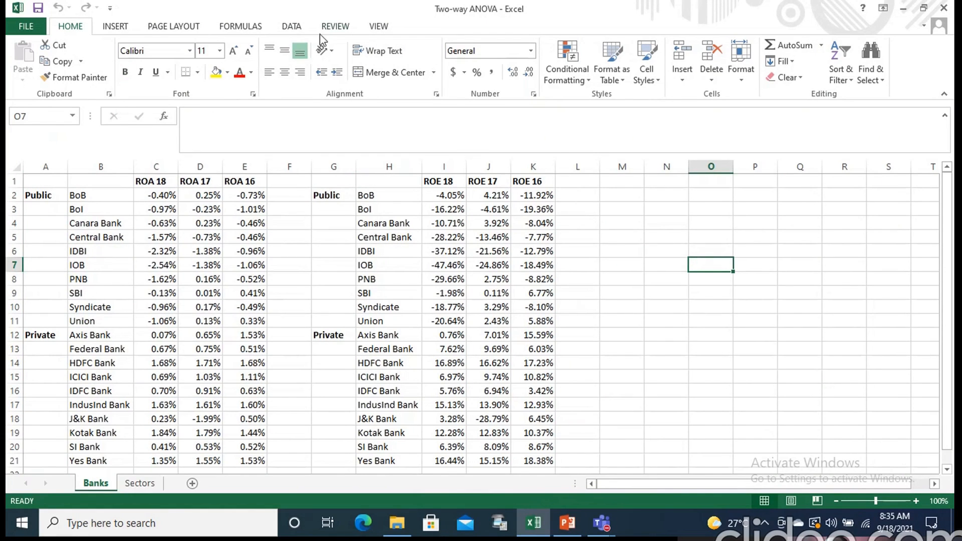
Run Anova: Two-Factor Without Replication on Banks range B1:E21 with labels included, placing the output on a new worksheet.
left_click(295, 28)
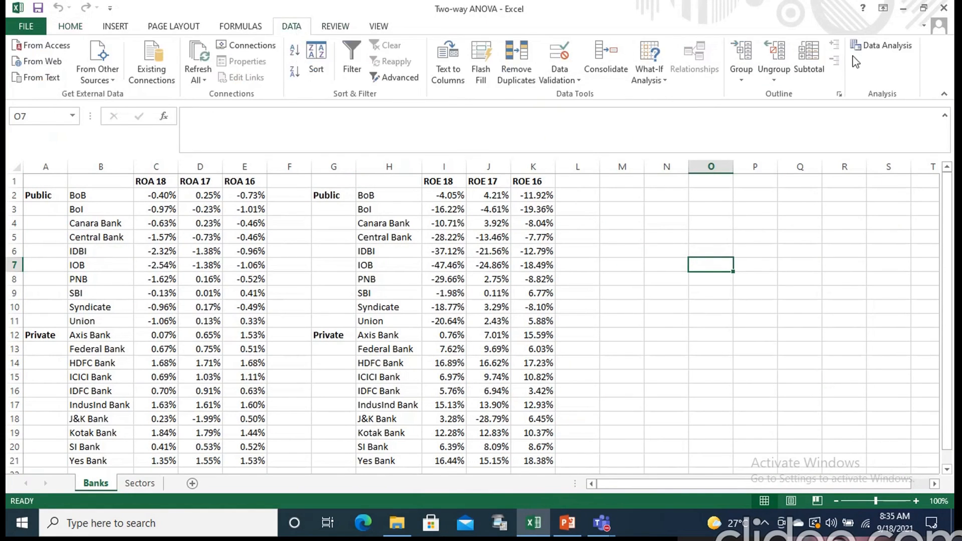
left_click(874, 46)
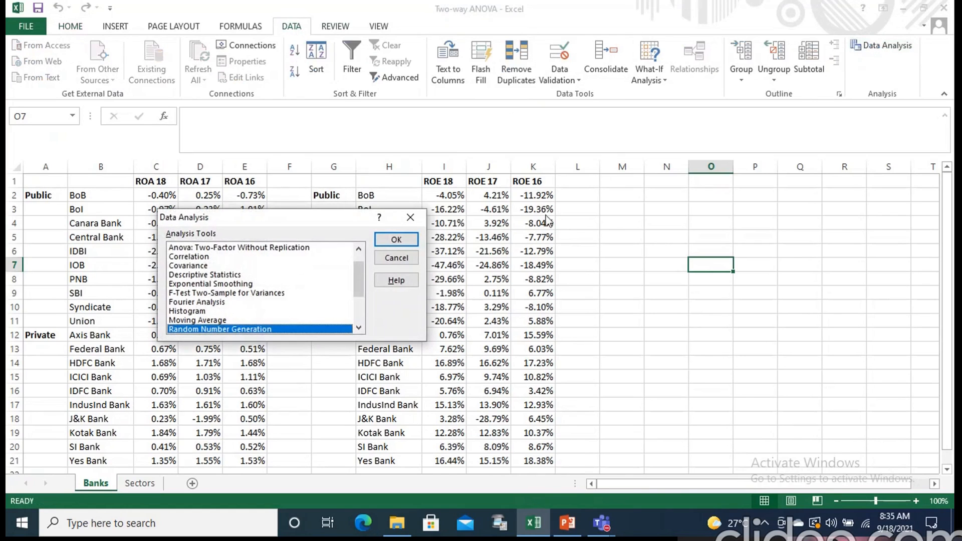
left_click(288, 249)
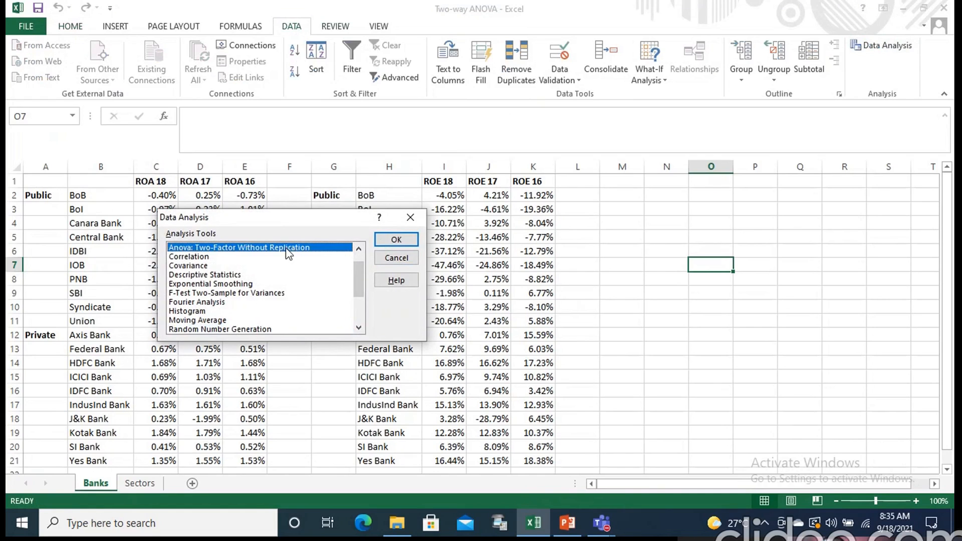
left_click(406, 240)
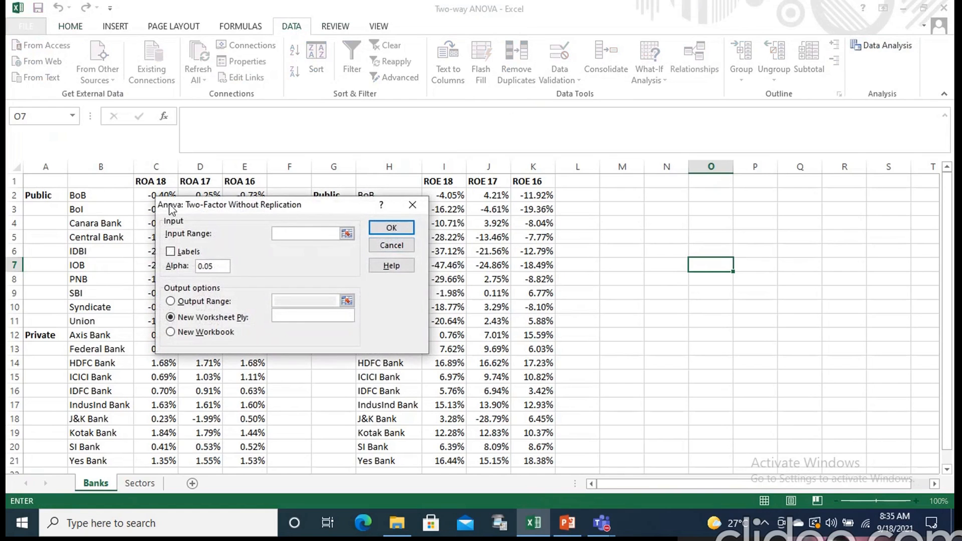
left_click_drag(103, 181, 237, 454)
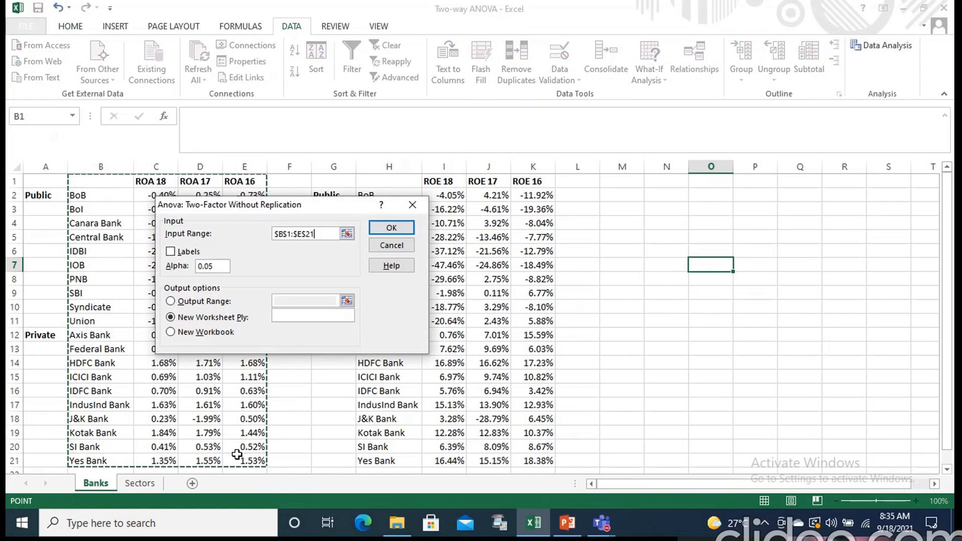
left_click(171, 251)
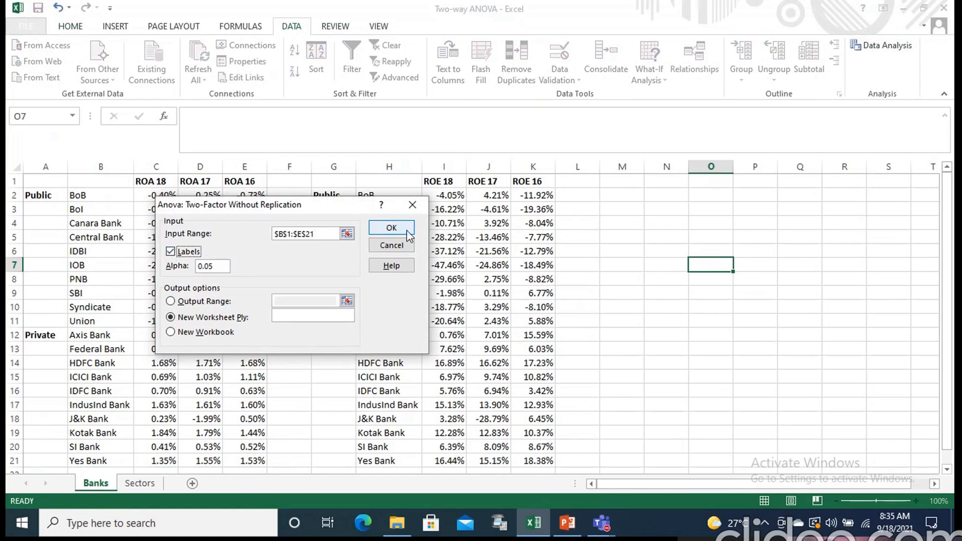
left_click(392, 228)
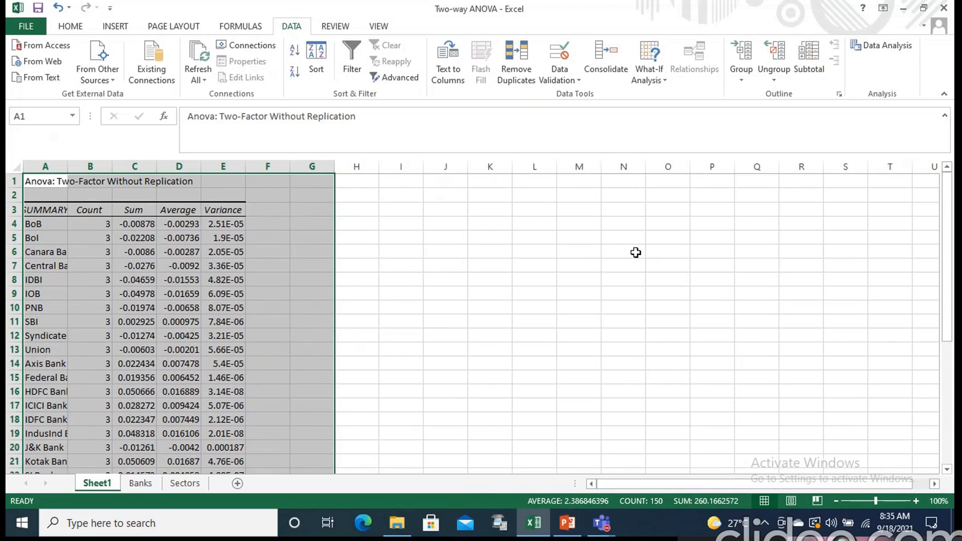
Review the ANOVA output and examine BoB's count, sum, average and variance against its yearly ROA data on the Banks sheet.
left_click_drag(951, 198, 946, 335)
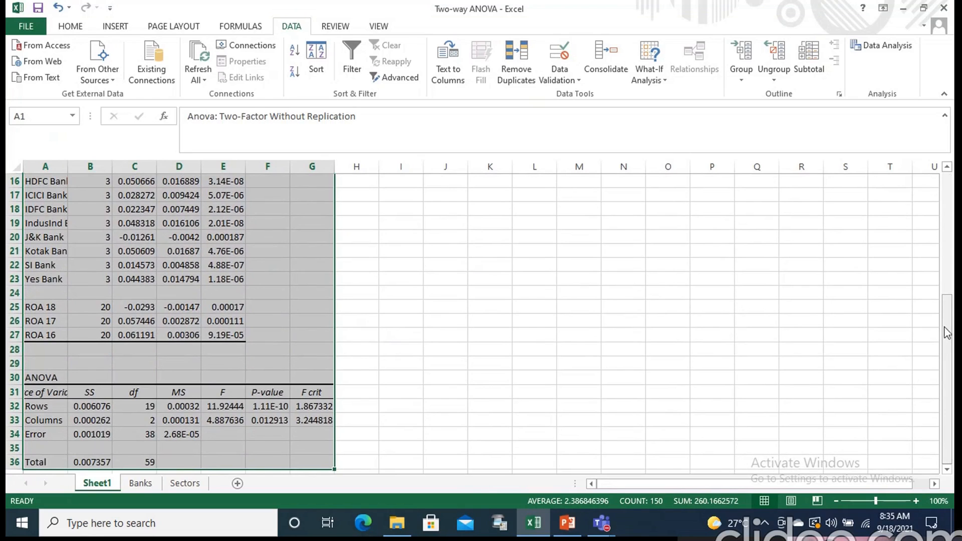
left_click_drag(951, 322, 951, 180)
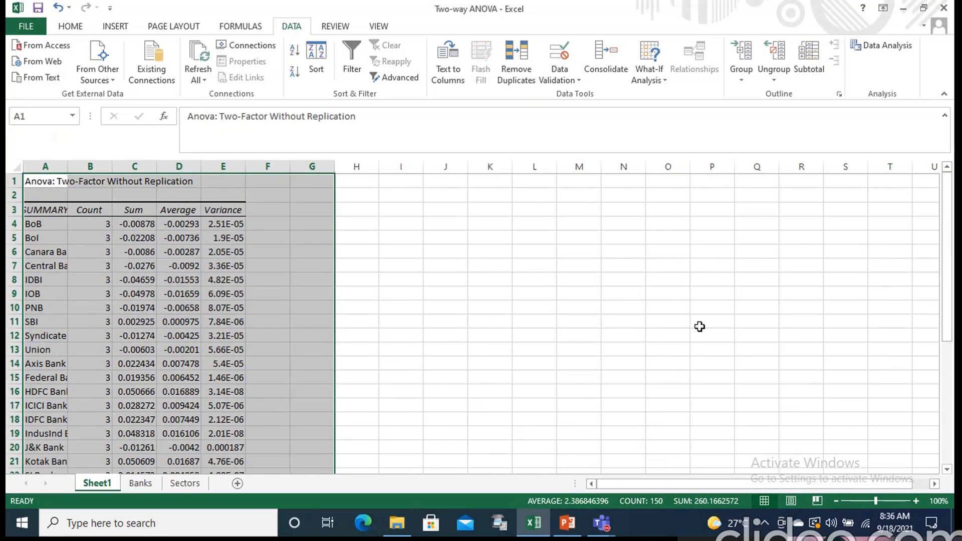
left_click(38, 225)
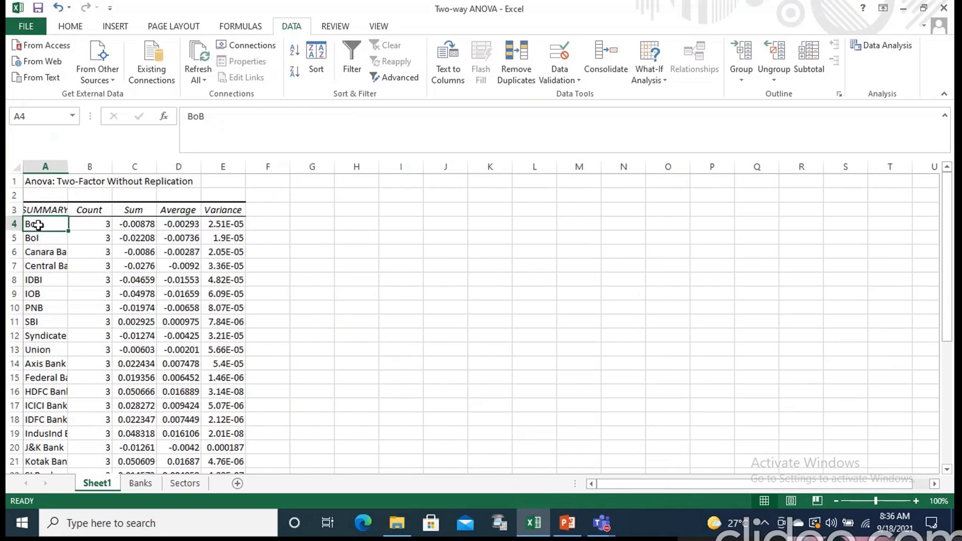
left_click(100, 221)
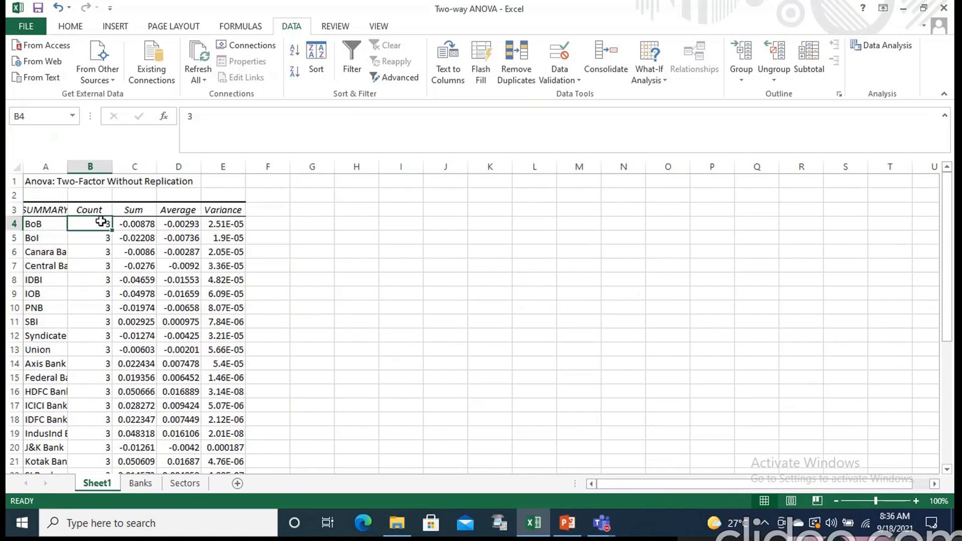
left_click(140, 483)
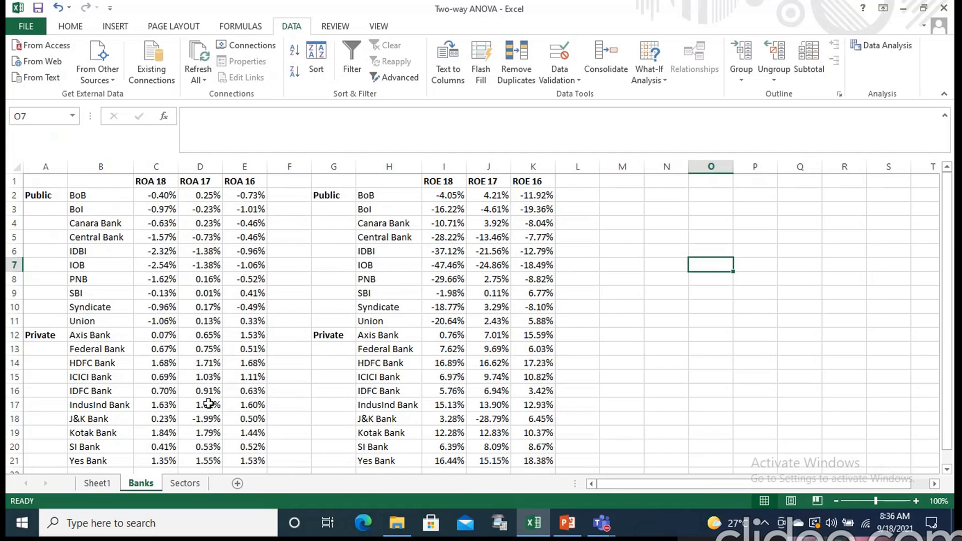
left_click(86, 485)
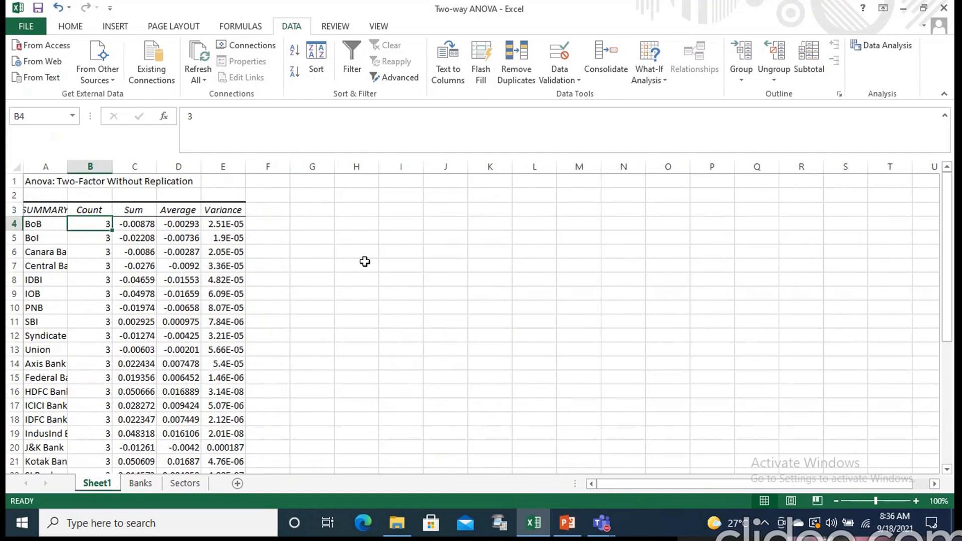
left_click(153, 225)
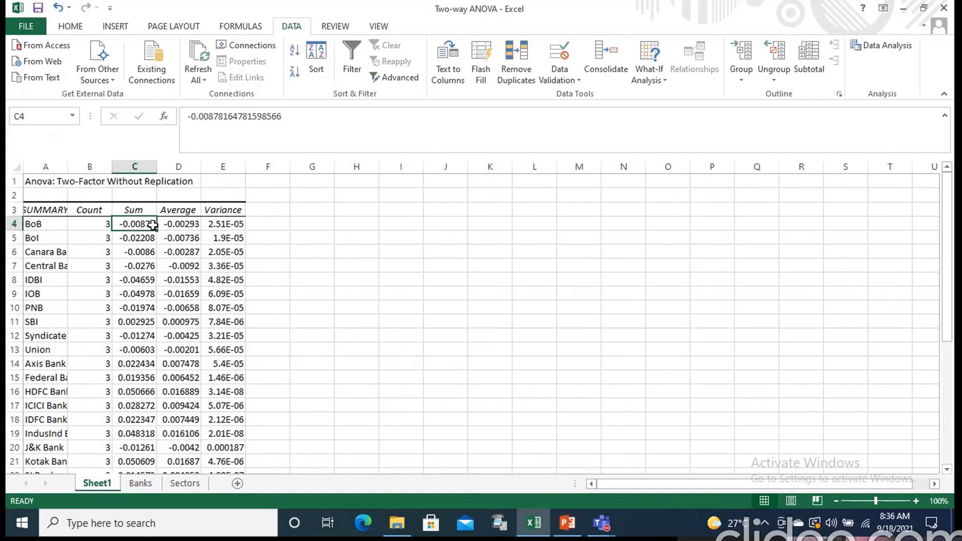
left_click(190, 224)
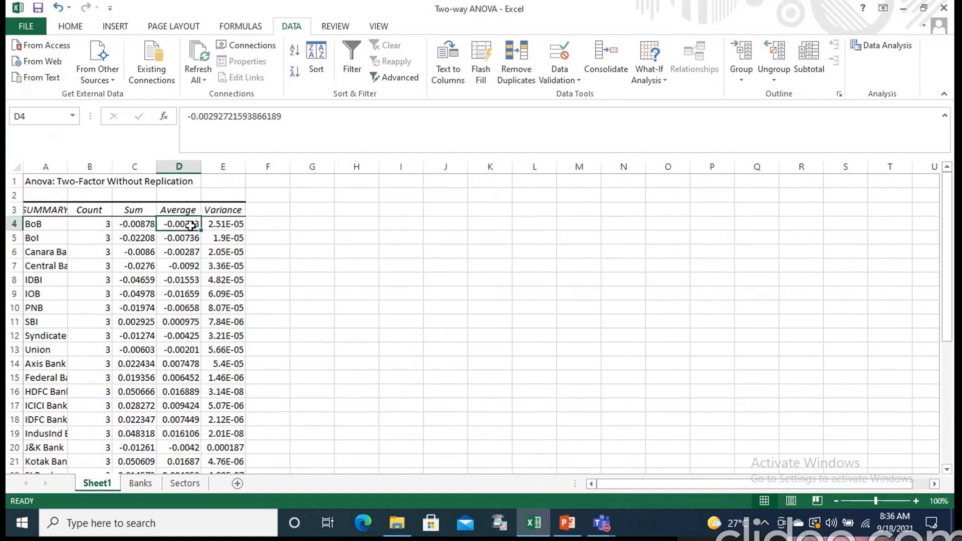
left_click(219, 226)
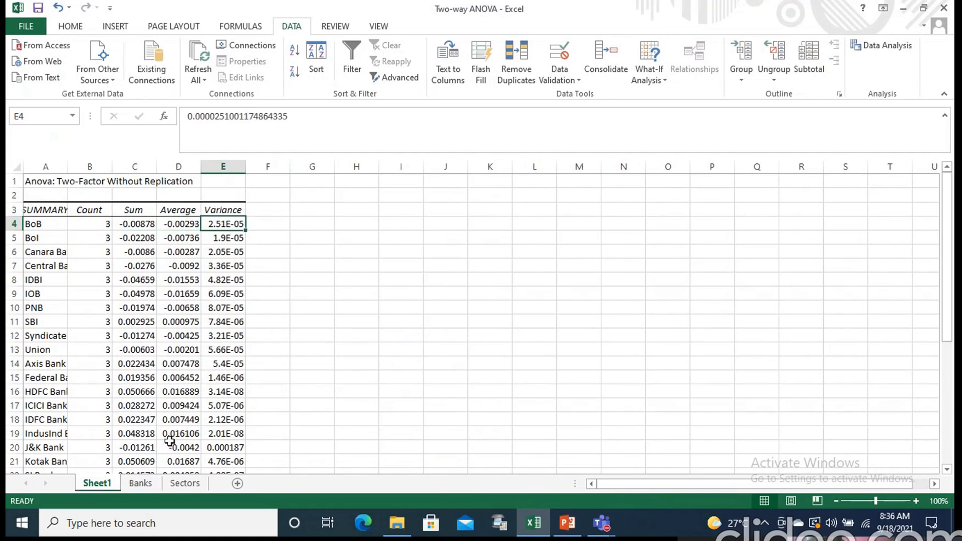
left_click(141, 483)
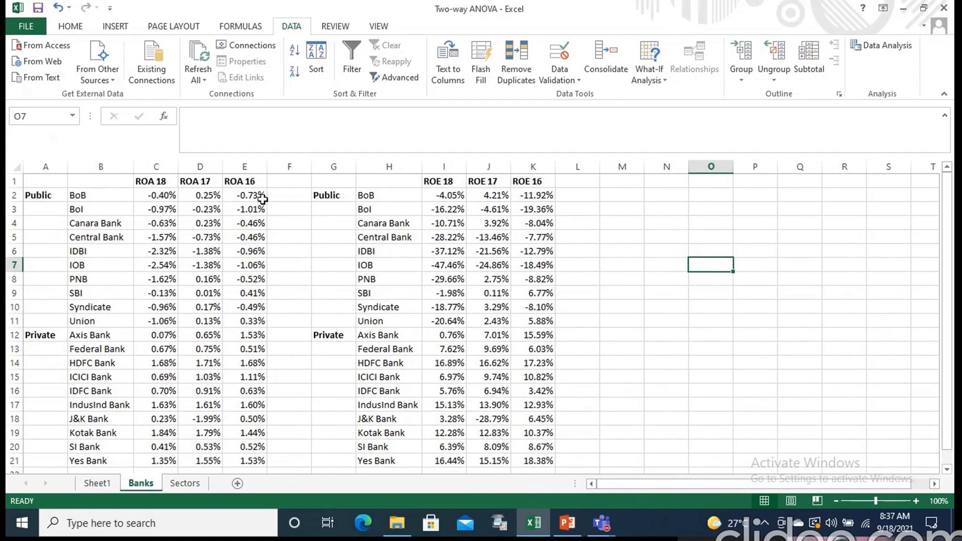
left_click(97, 483)
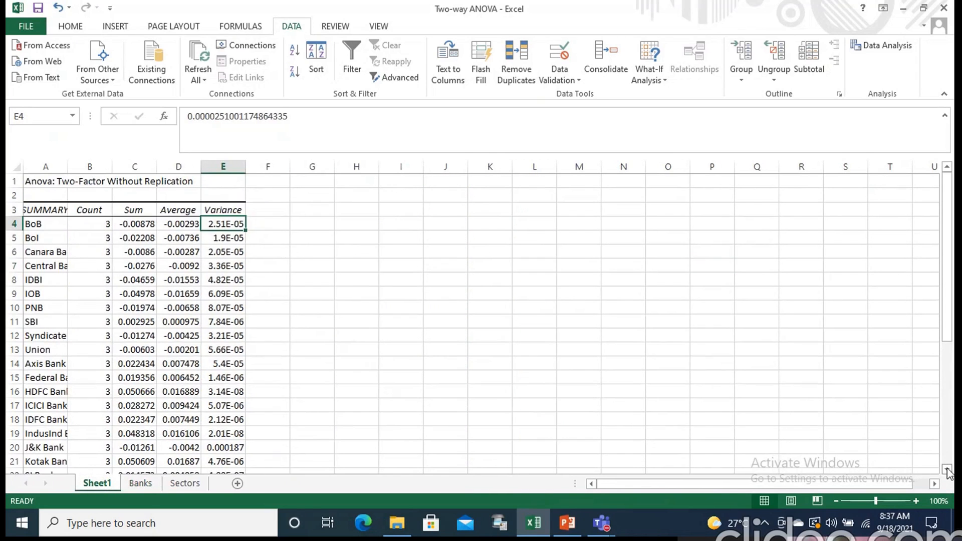
Examine the ROA 18 summary row's count, sum, average and variance against the ROA 18 data on the Banks sheet.
left_click_drag(947, 472, 947, 472)
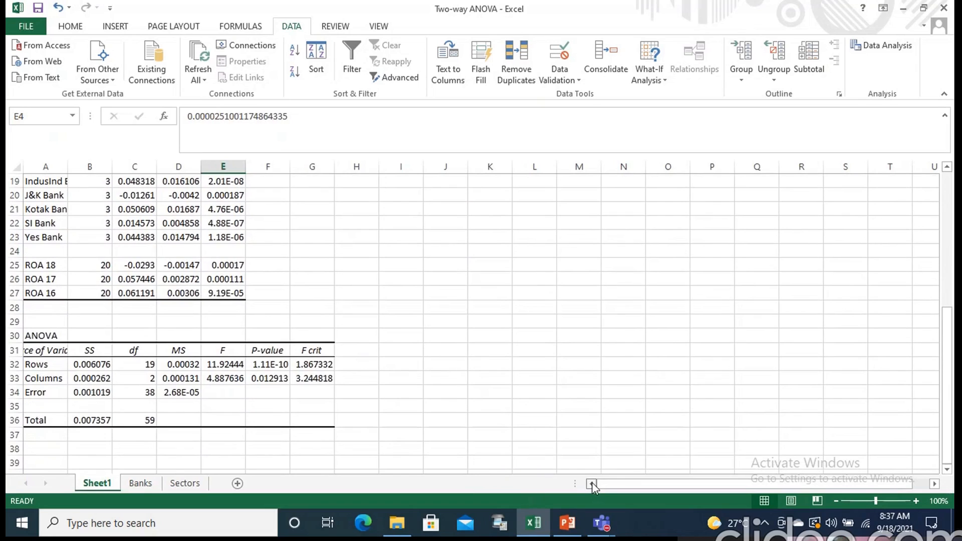
left_click(241, 270)
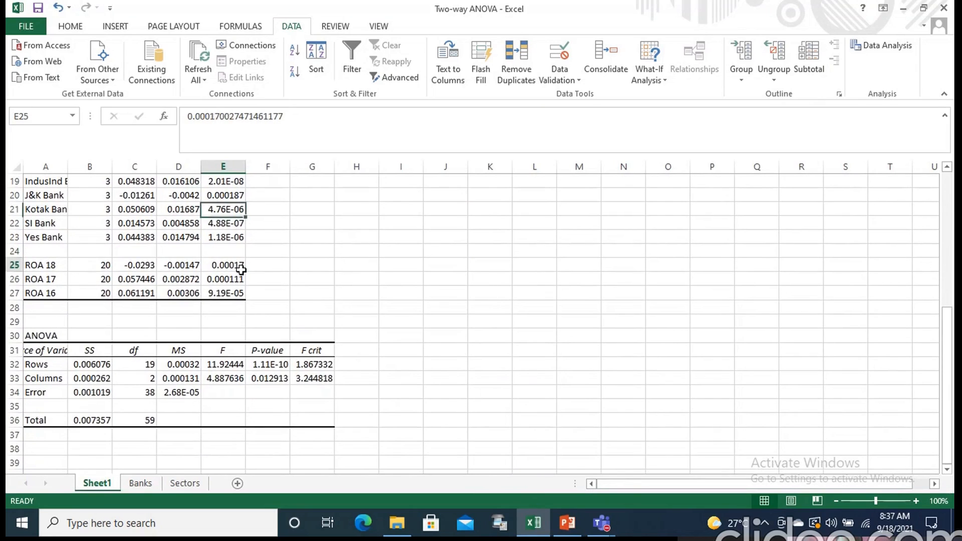
left_click(57, 265)
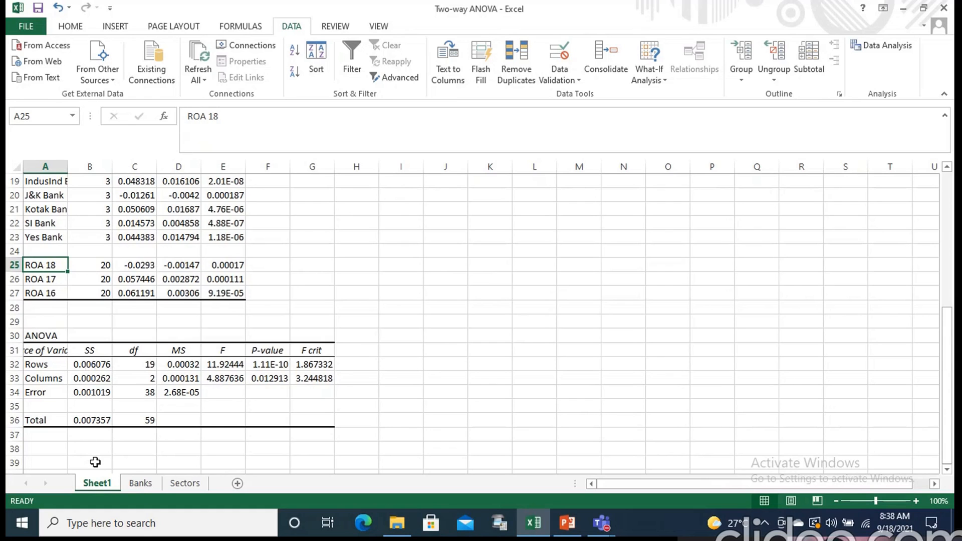
left_click(142, 489)
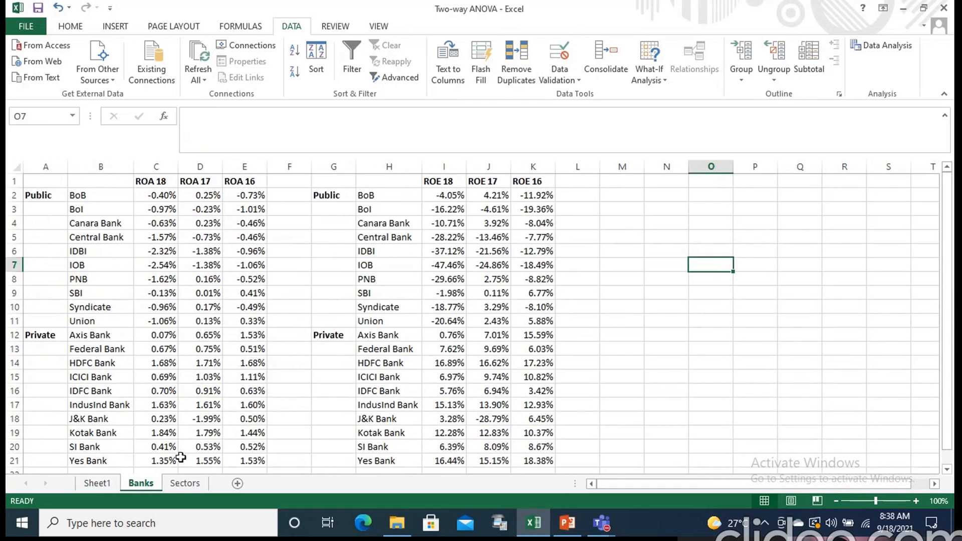
left_click(95, 482)
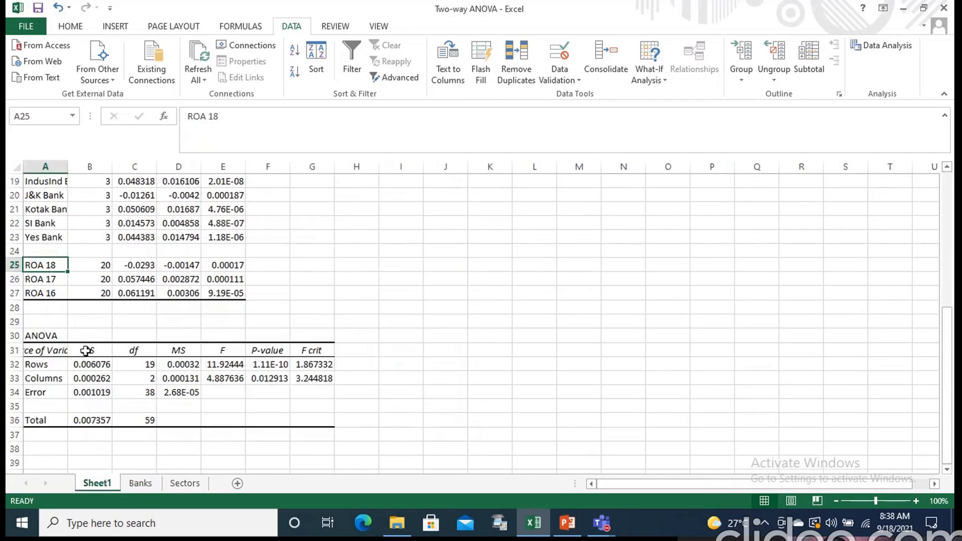
left_click(97, 264)
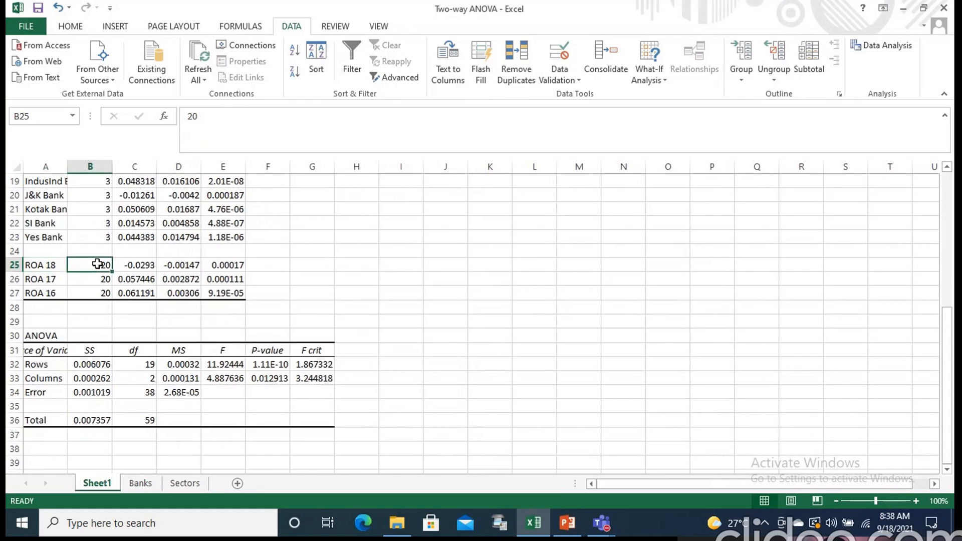
left_click(130, 262)
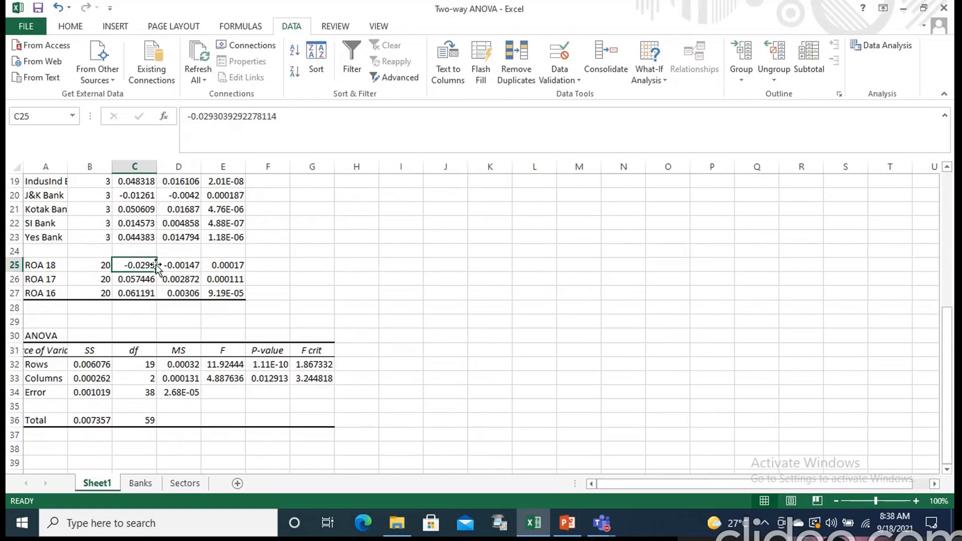
left_click(172, 265)
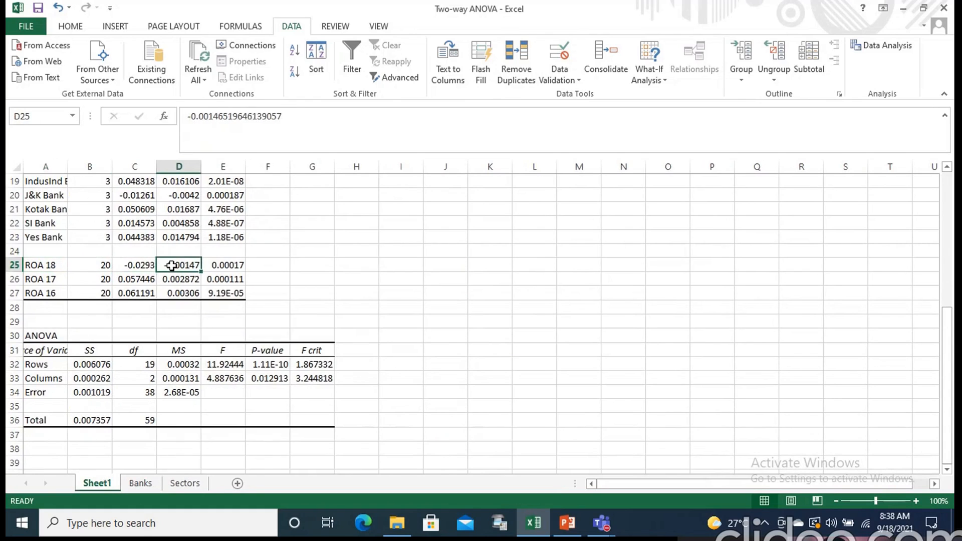
left_click(222, 264)
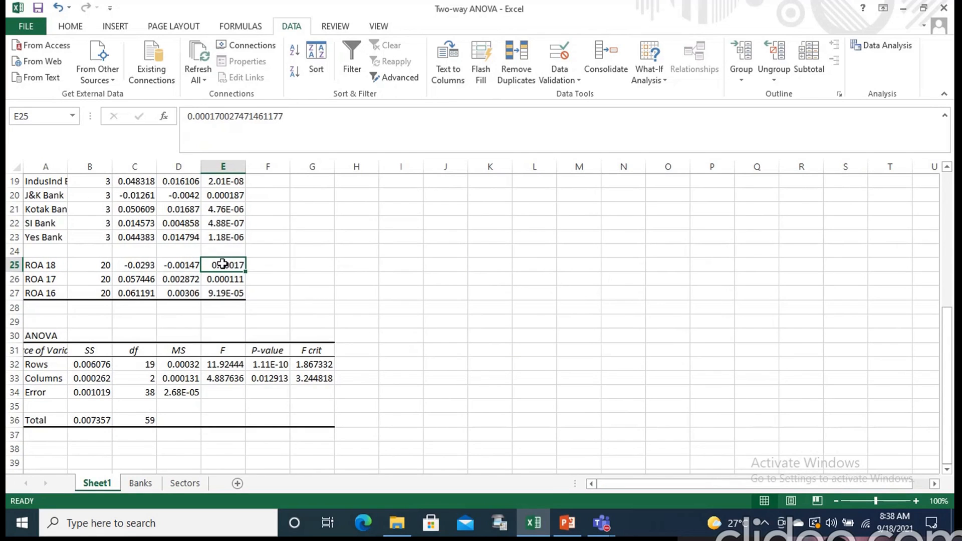
Compare the sums, averages and variances of ROA 18, ROA 17 and ROA 16 in the ANOVA summary.
left_click(136, 262)
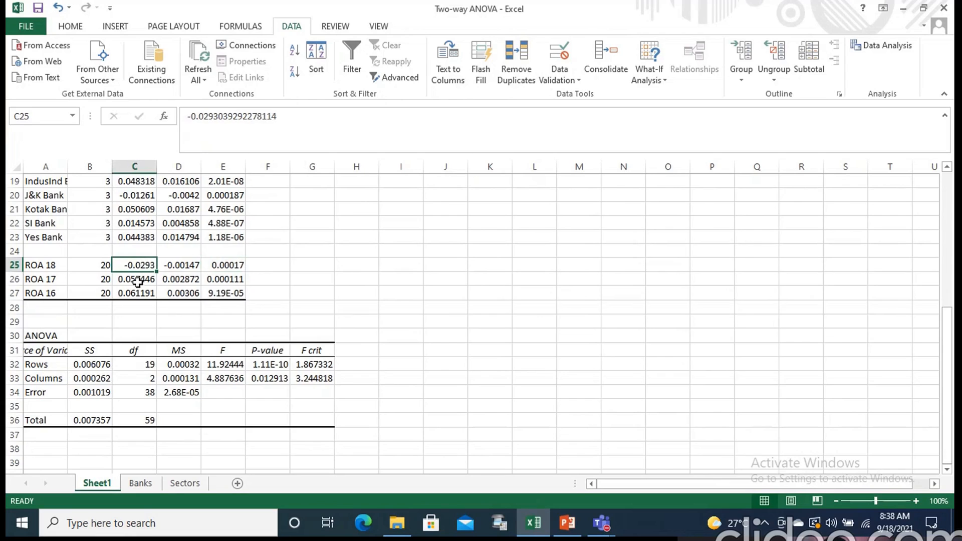
left_click(138, 282)
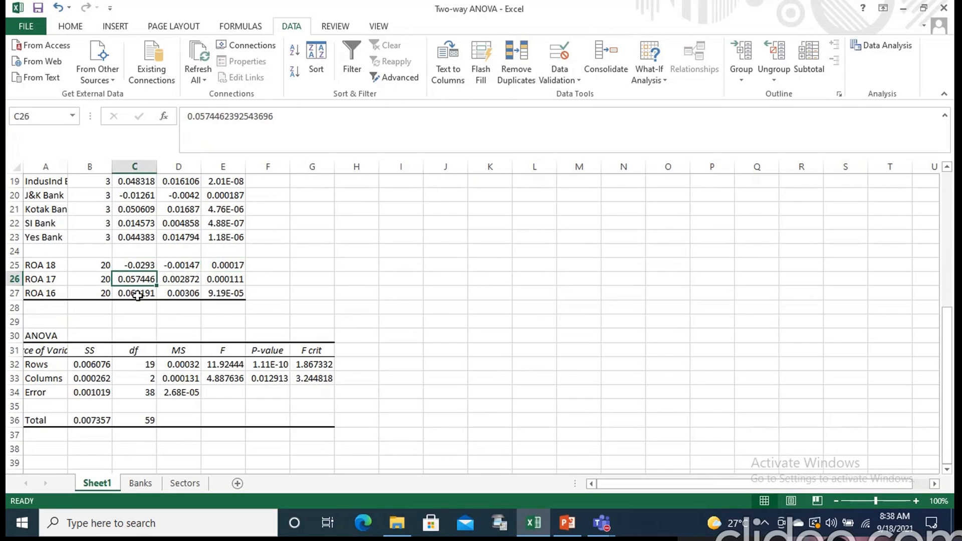
left_click(137, 294)
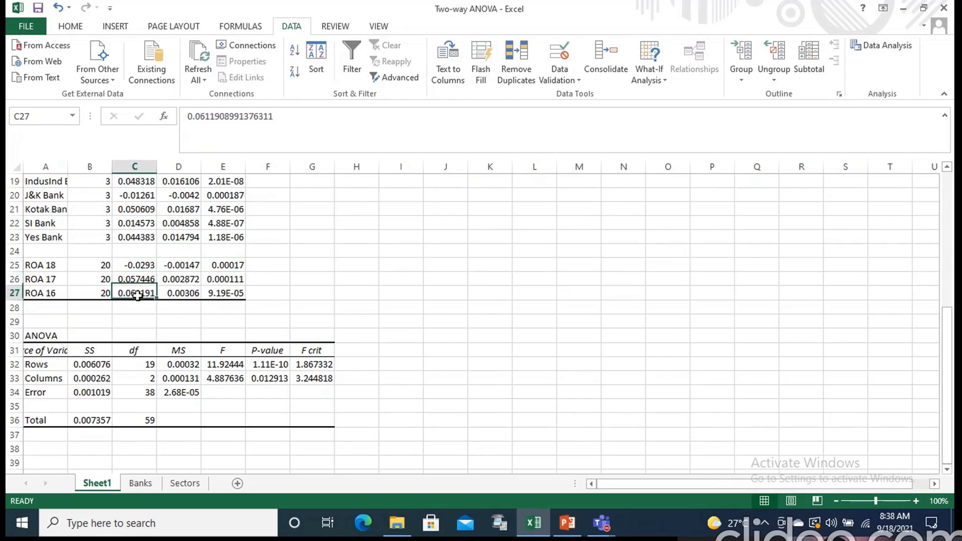
left_click(183, 265)
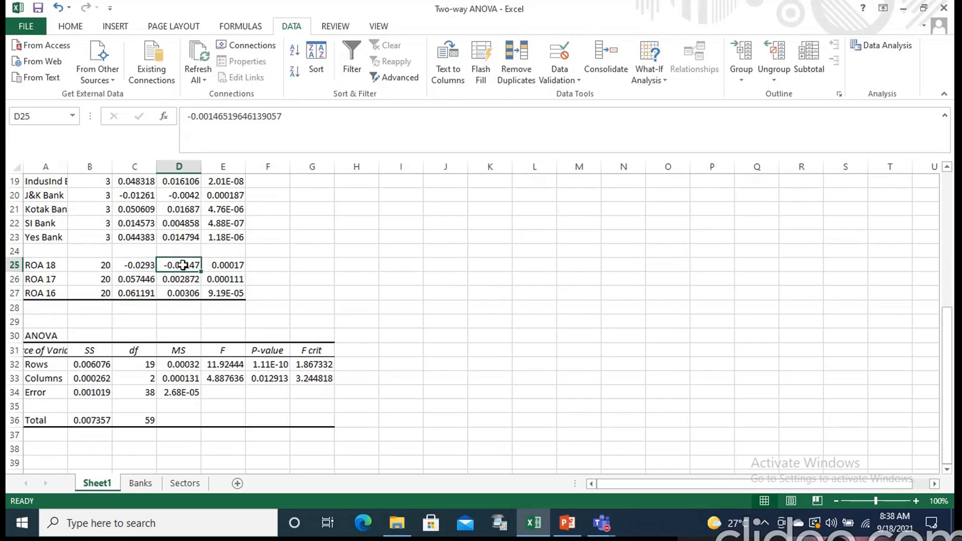
left_click(232, 266)
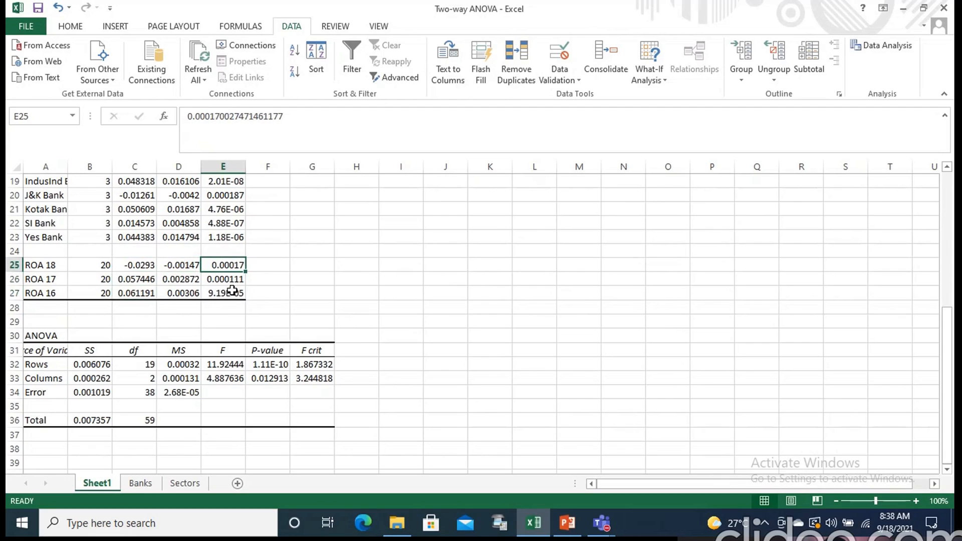
left_click(232, 280)
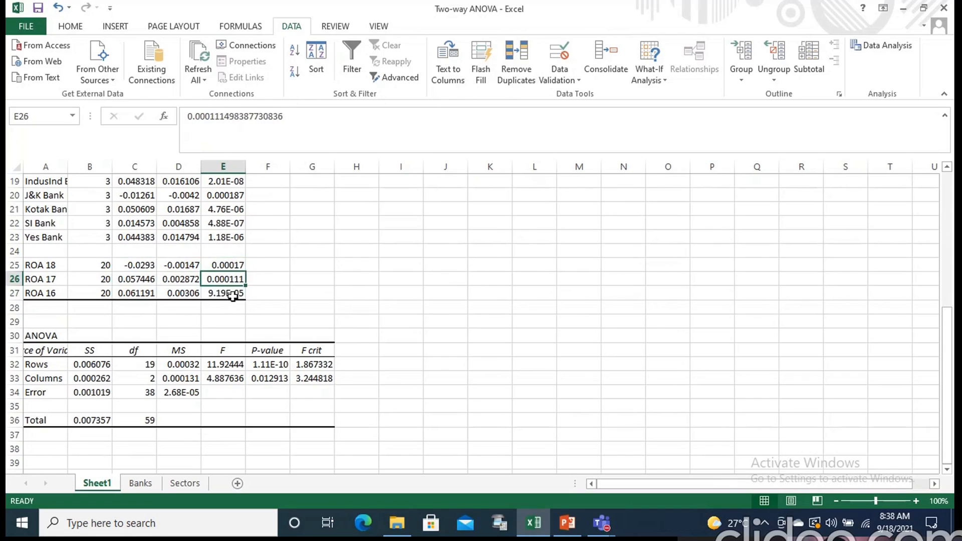
left_click(233, 295)
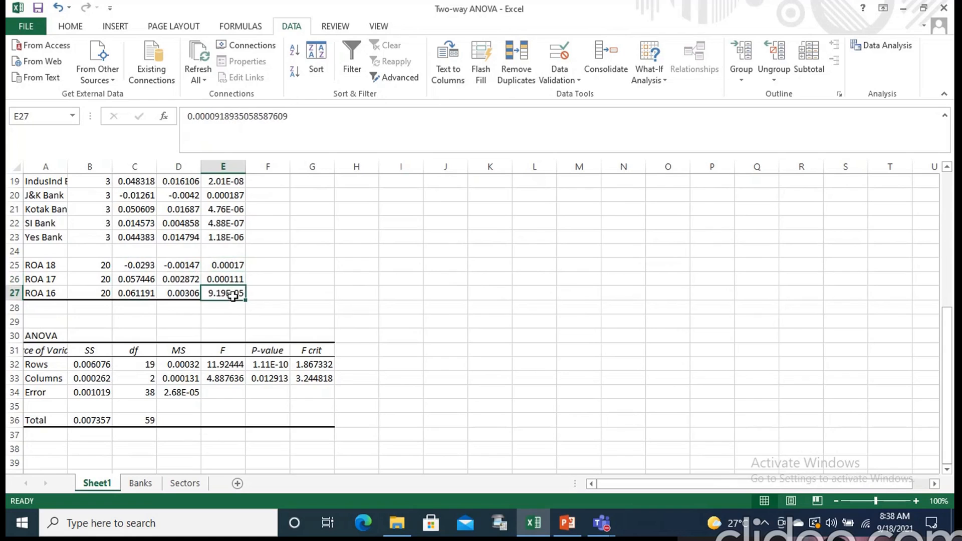
left_click(142, 265)
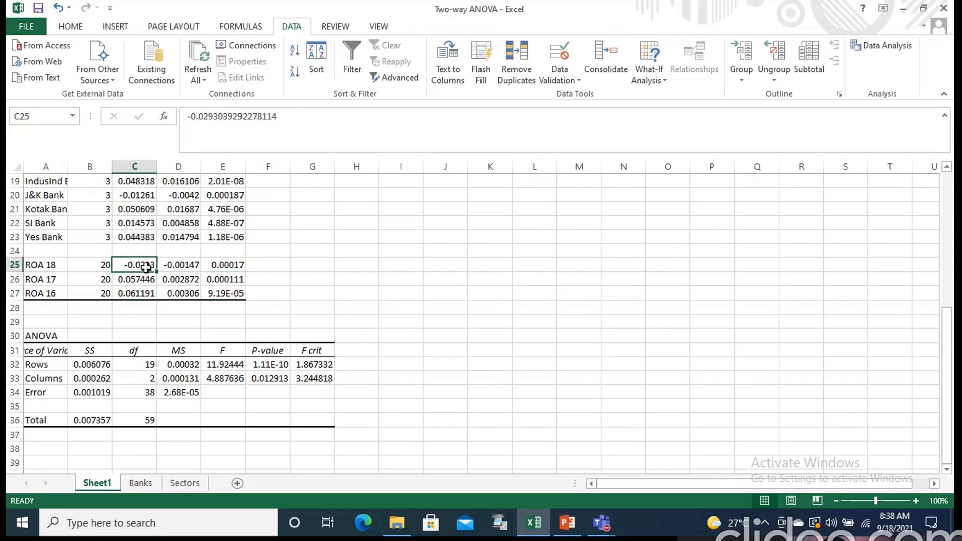
left_click(143, 281)
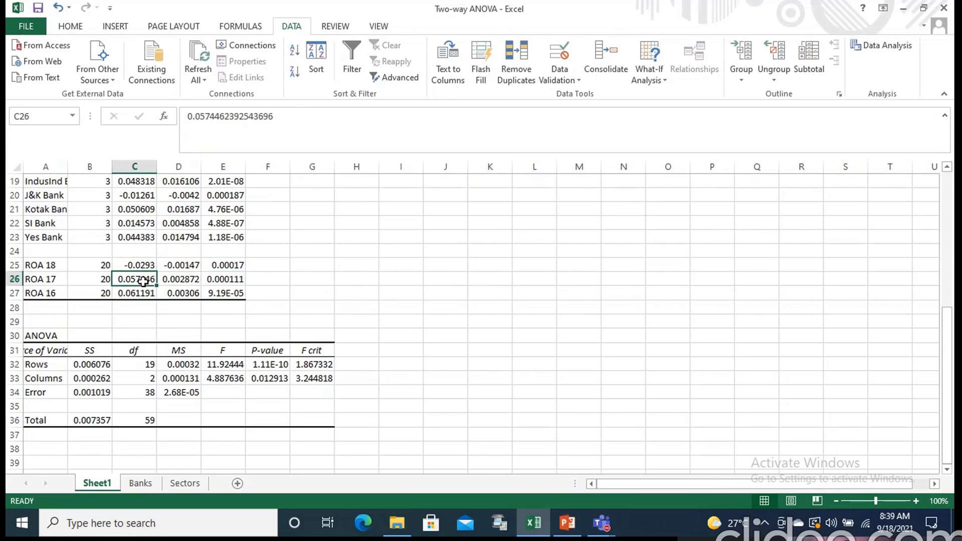
left_click(143, 294)
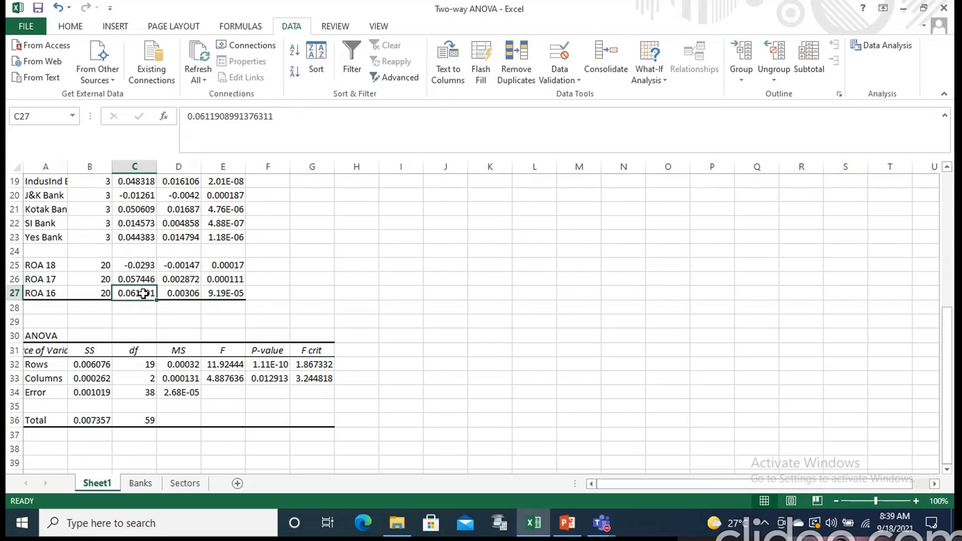
left_click(236, 264)
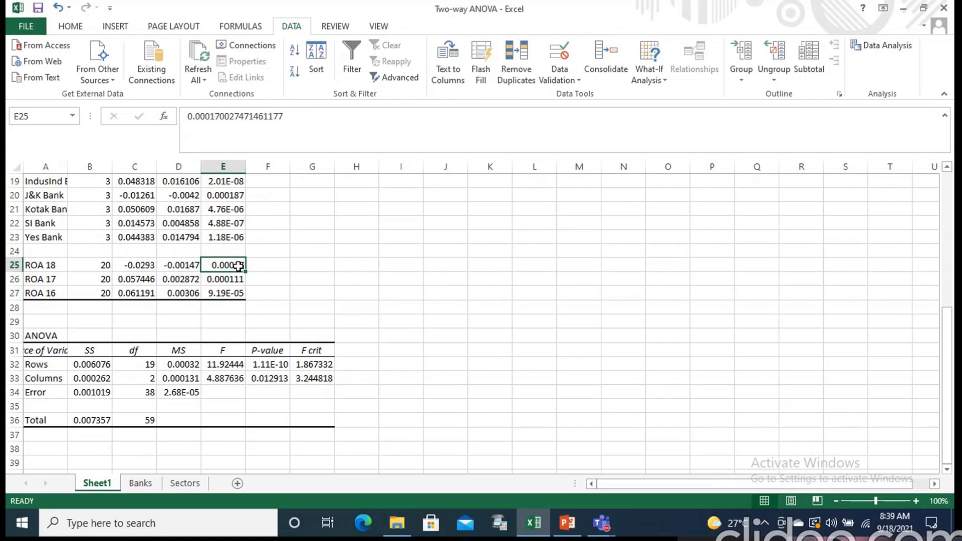
left_click(232, 278)
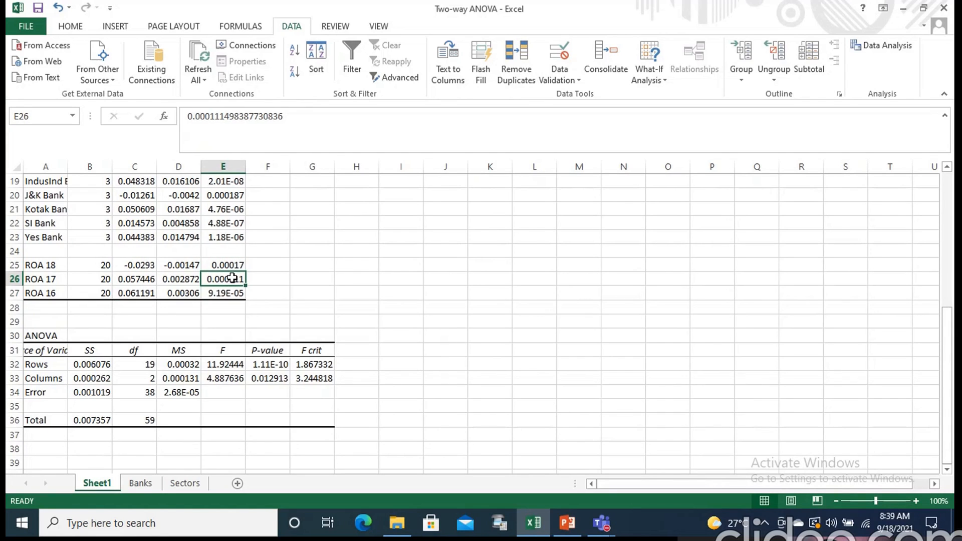
left_click(234, 294)
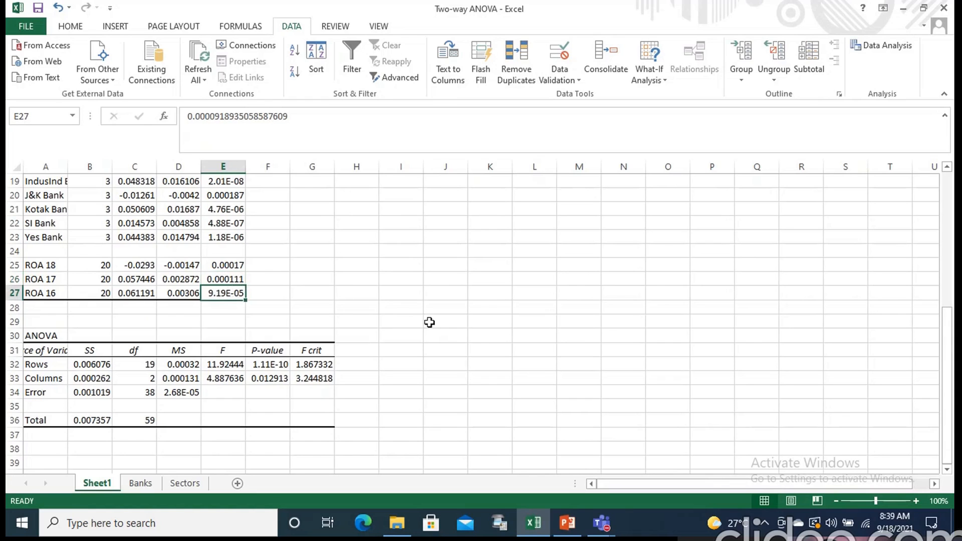
Examine the Rows, Columns and Error sources of variation in the ANOVA table.
left_click(945, 470)
left_click(946, 469)
left_click(946, 470)
left_click(948, 470)
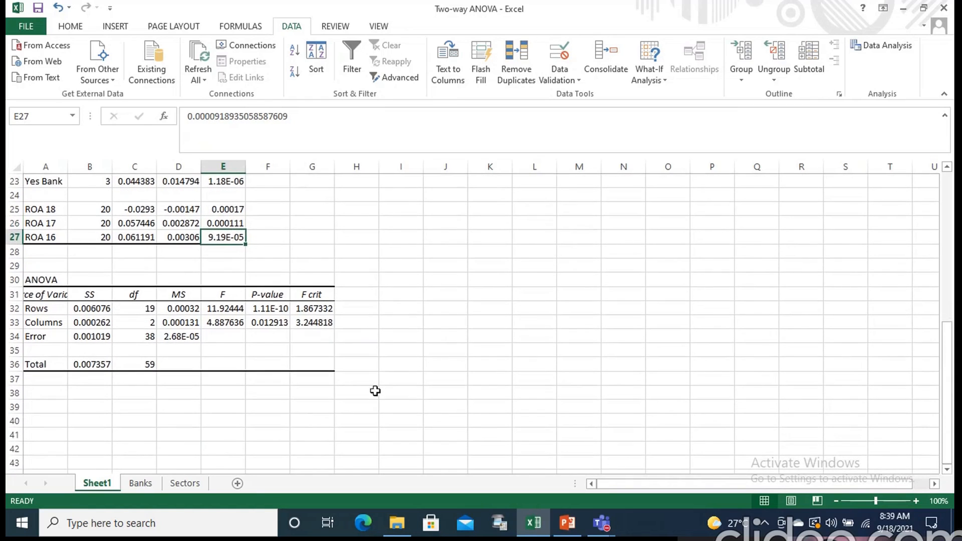
left_click(310, 393)
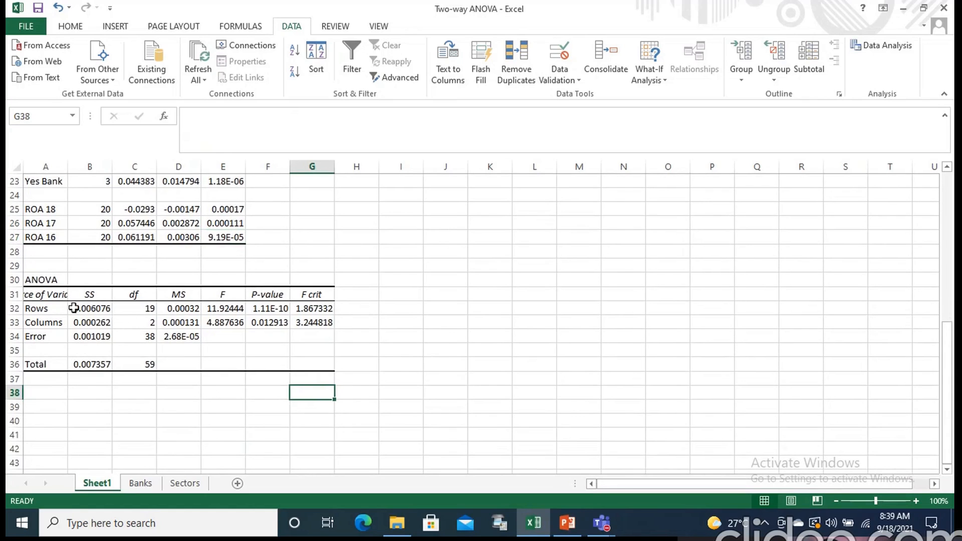
left_click(58, 309)
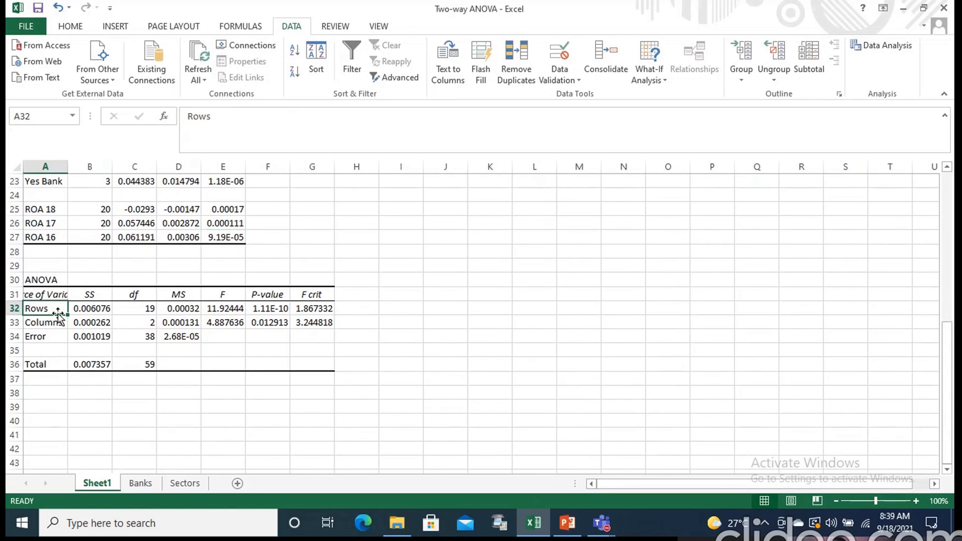
left_click(58, 321)
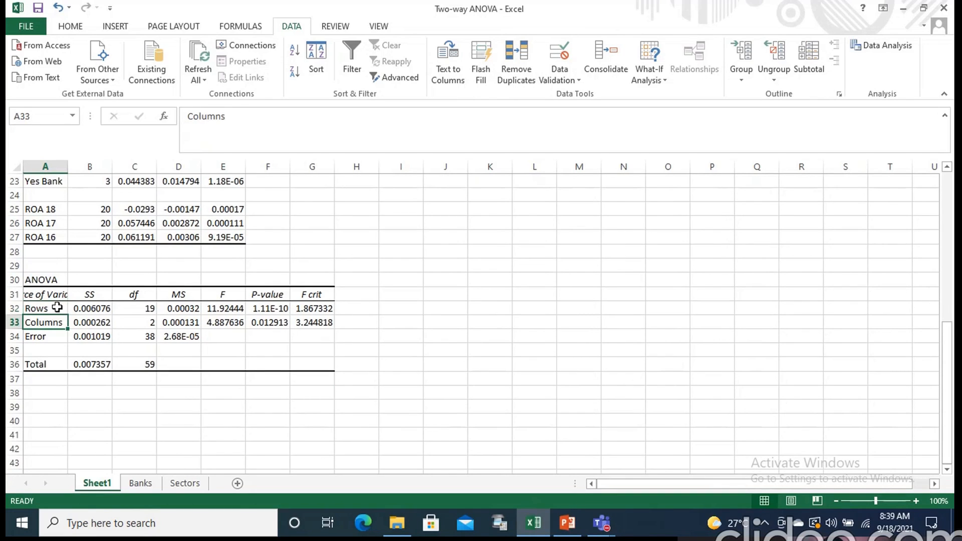
left_click(58, 307)
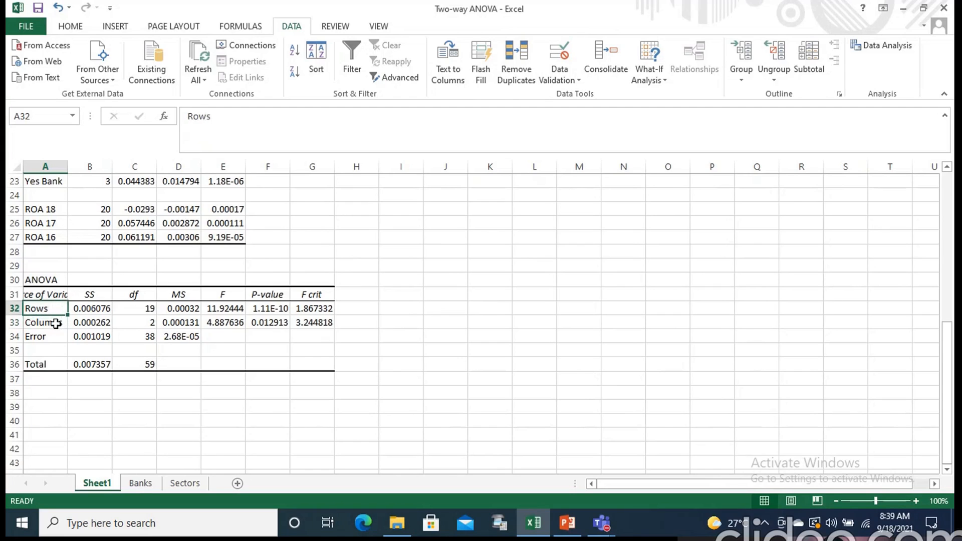
left_click(57, 322)
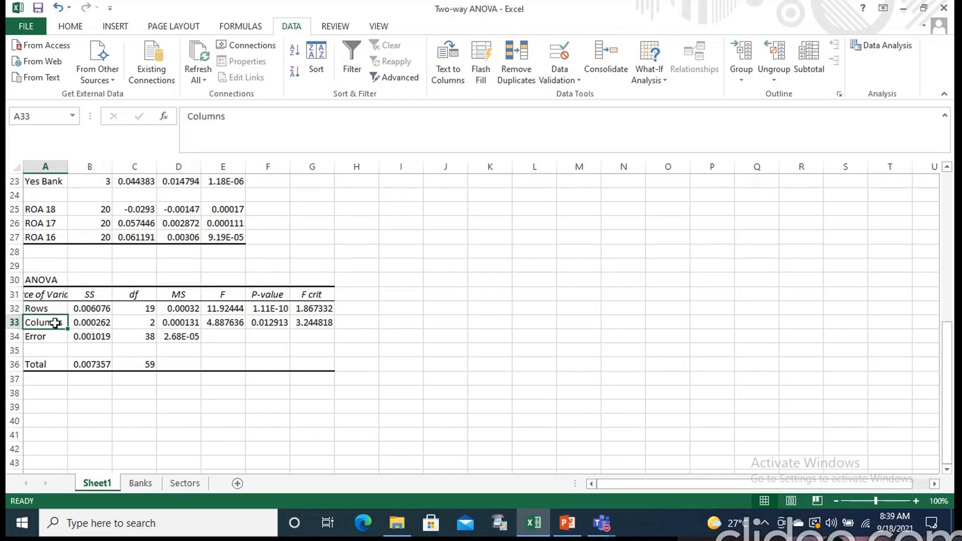
left_click(56, 337)
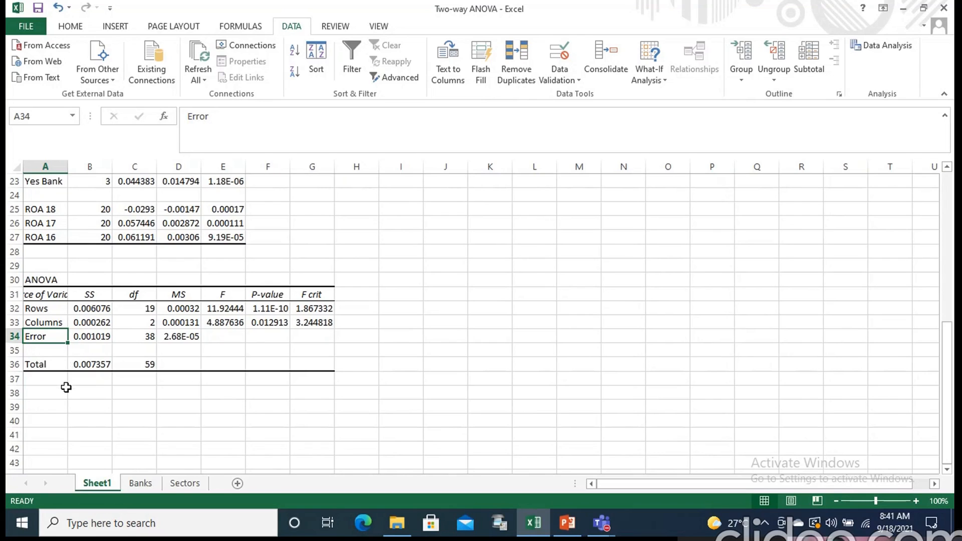
Recalculate the Rows mean square in D38 with =B32/C32 and compare it with the MS value in the ANOVA table.
left_click(88, 308)
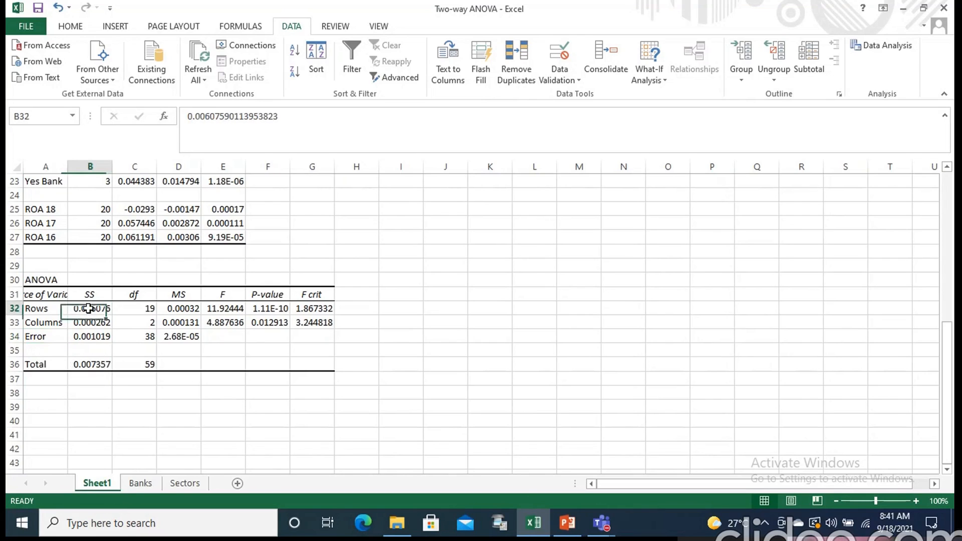
left_click(149, 309)
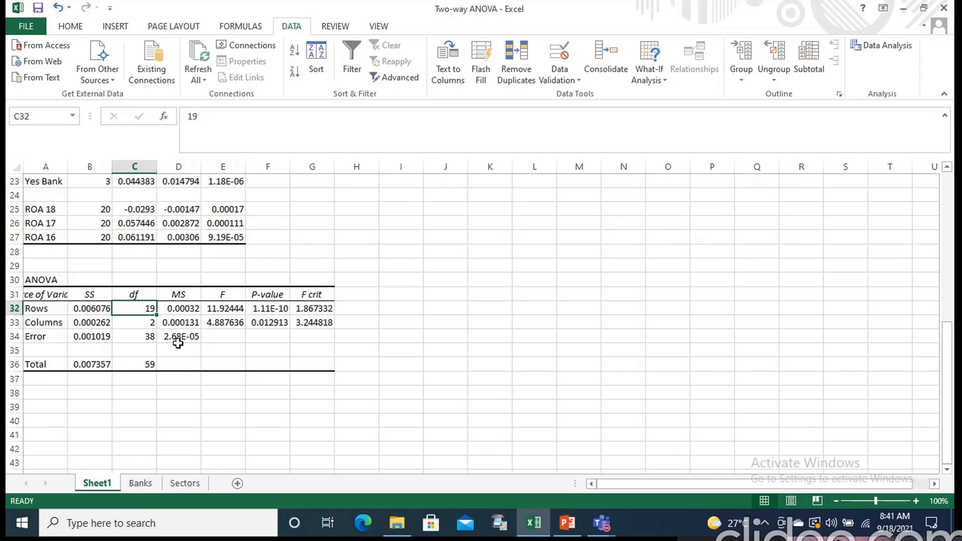
left_click(183, 387)
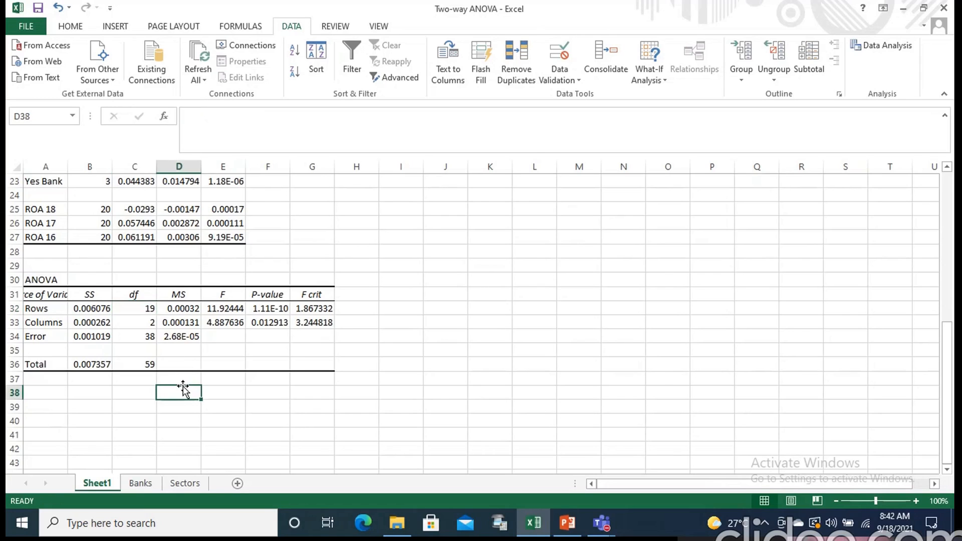
type("=")
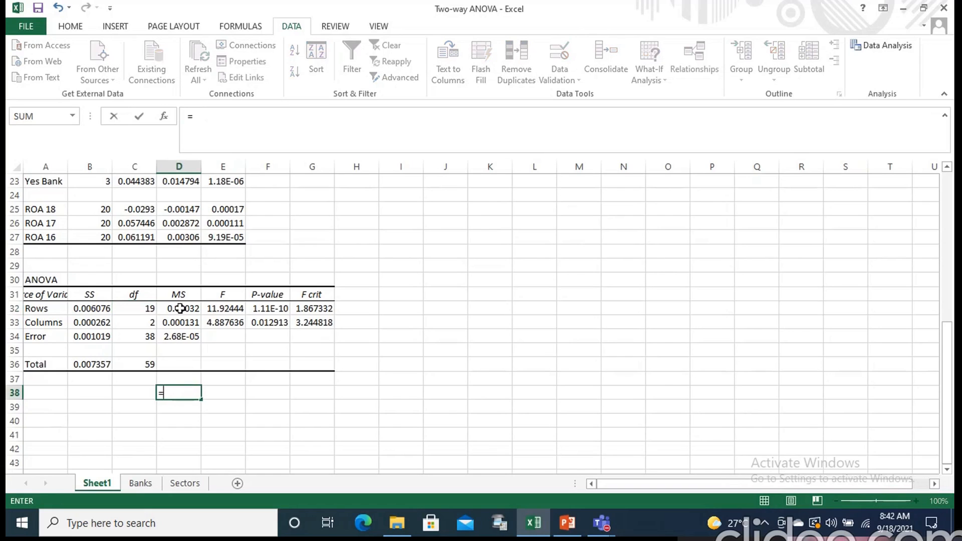
left_click(95, 310)
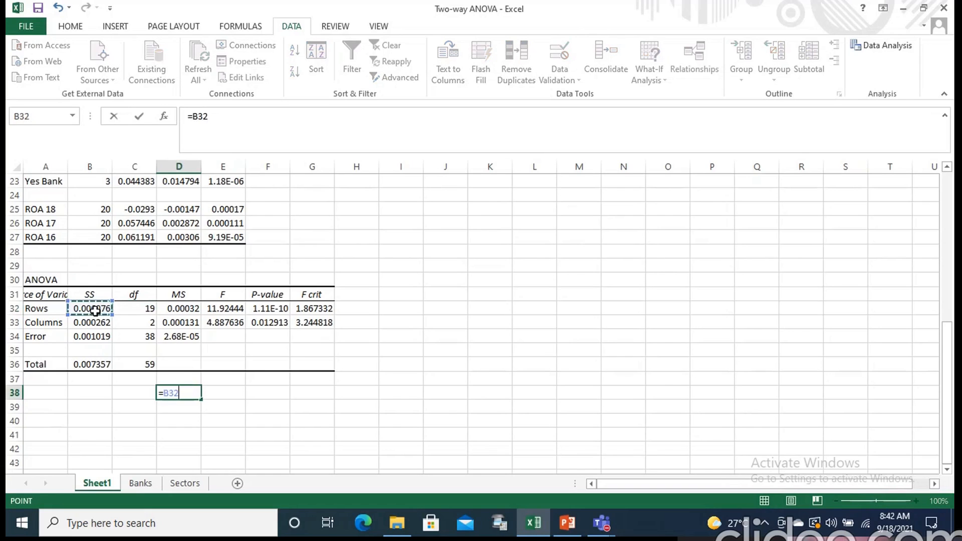
type("/")
left_click(126, 311)
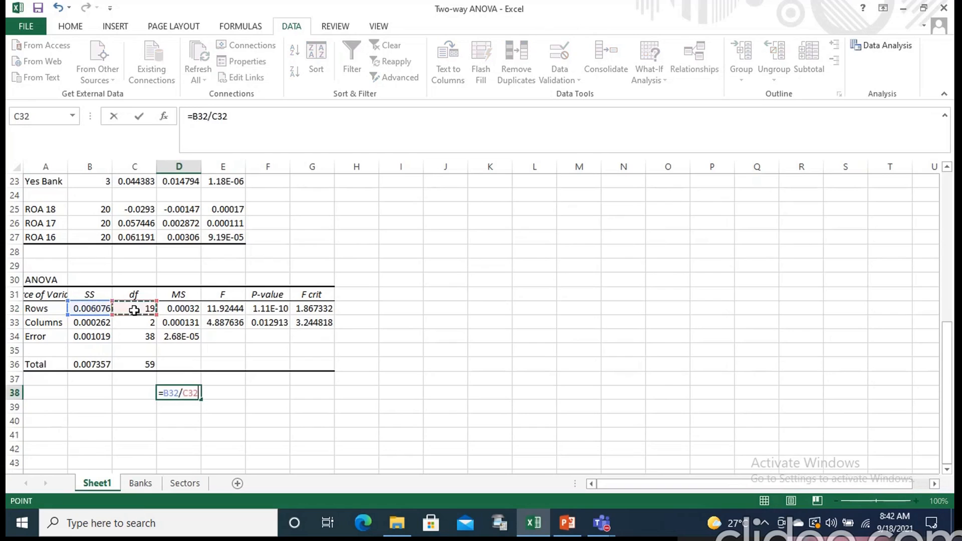
key("Return")
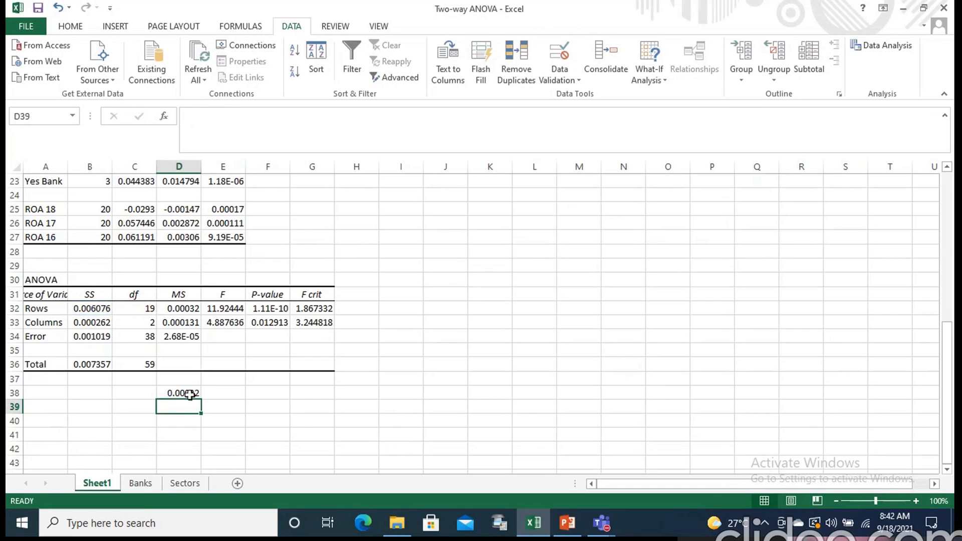
left_click(192, 310)
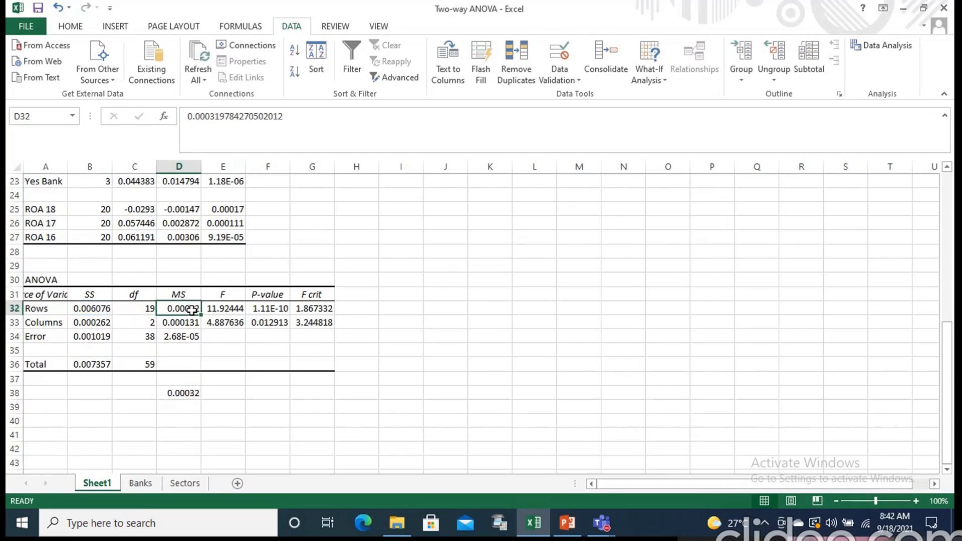
Recalculate the Columns mean square in D39 with =B33/C33 and review the Columns degrees of freedom.
left_click(192, 410)
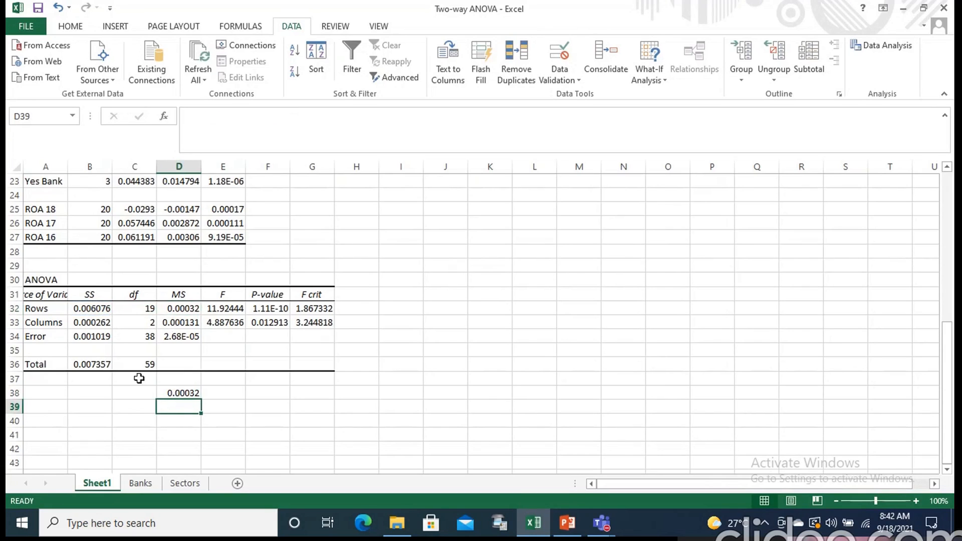
type("=")
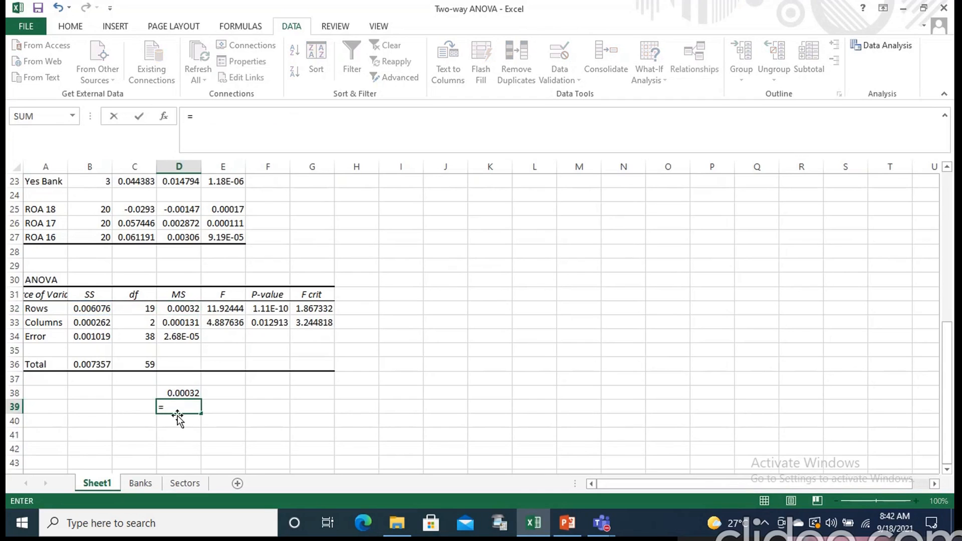
left_click(104, 325)
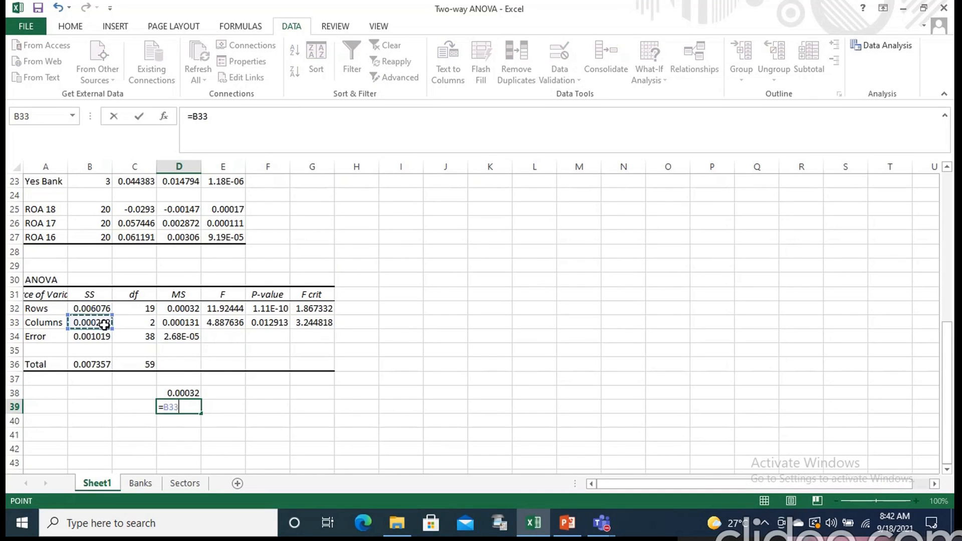
type("/")
left_click(145, 325)
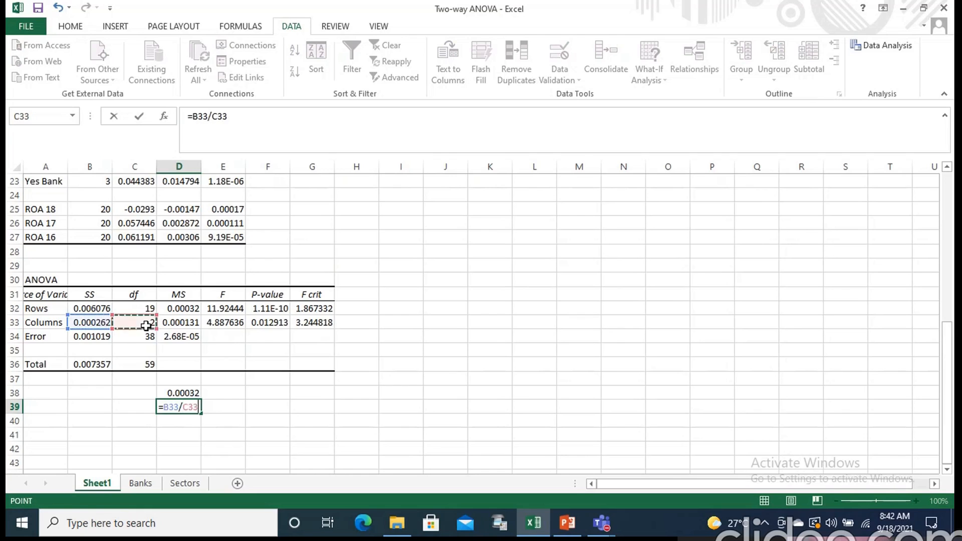
key("Return")
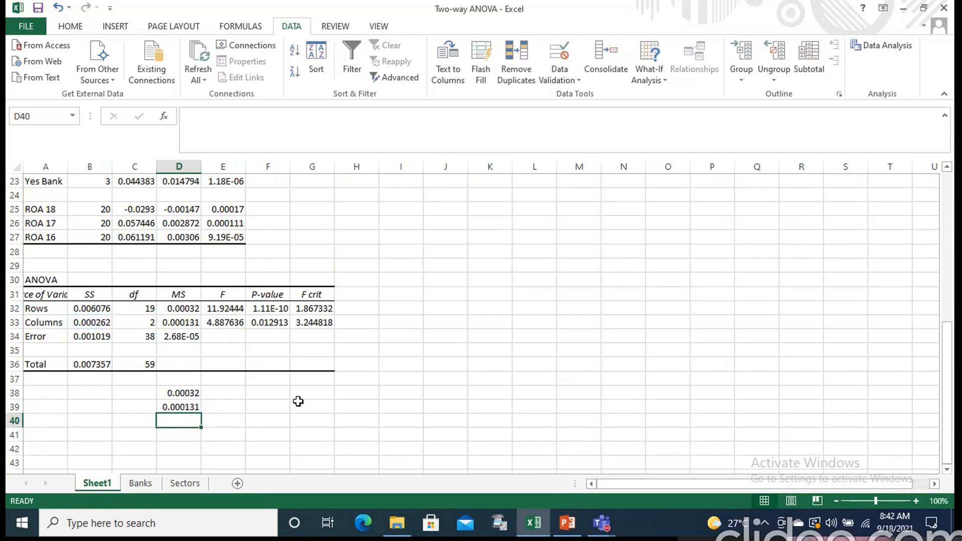
left_click(142, 323)
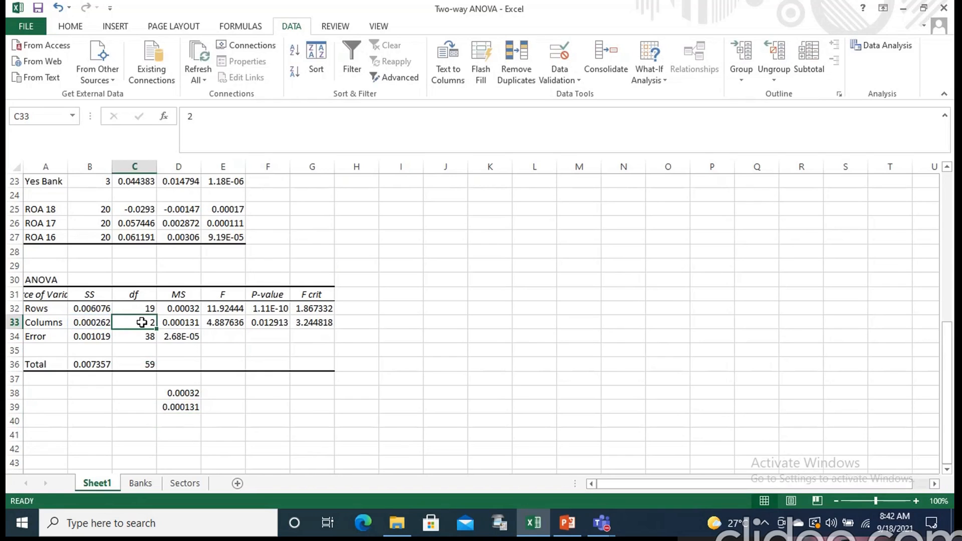
left_click(33, 321)
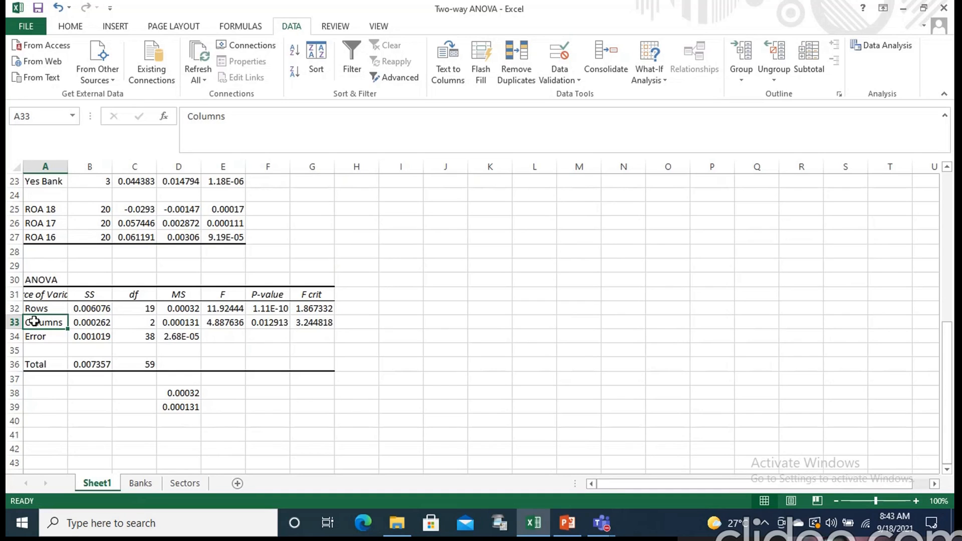
Review the degrees of freedom for Columns, Rows and Total in the ANOVA table.
left_click(143, 322)
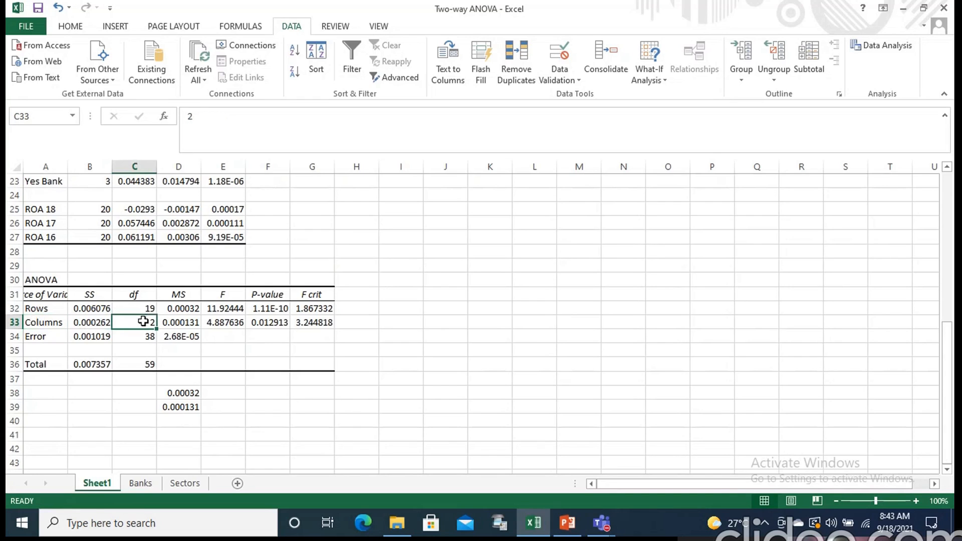
left_click(48, 308)
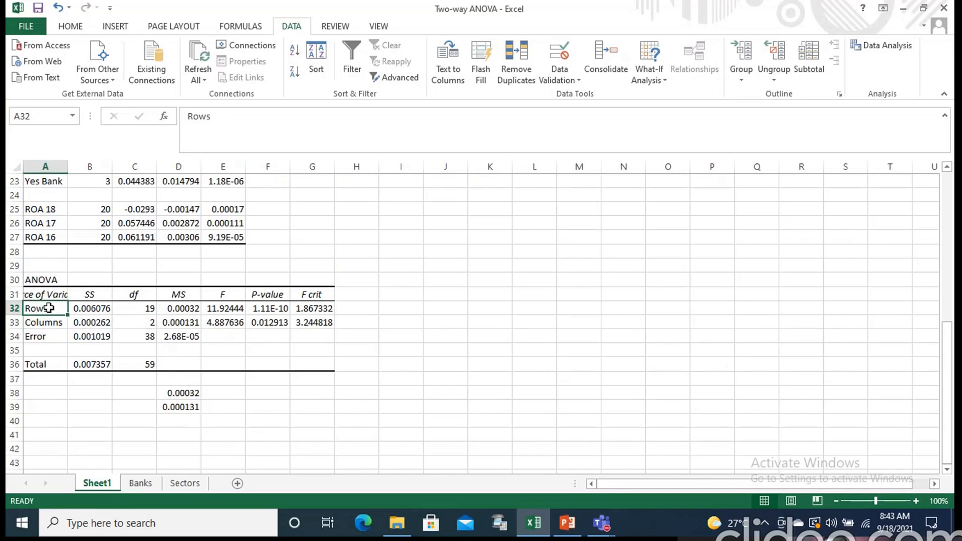
left_click(143, 311)
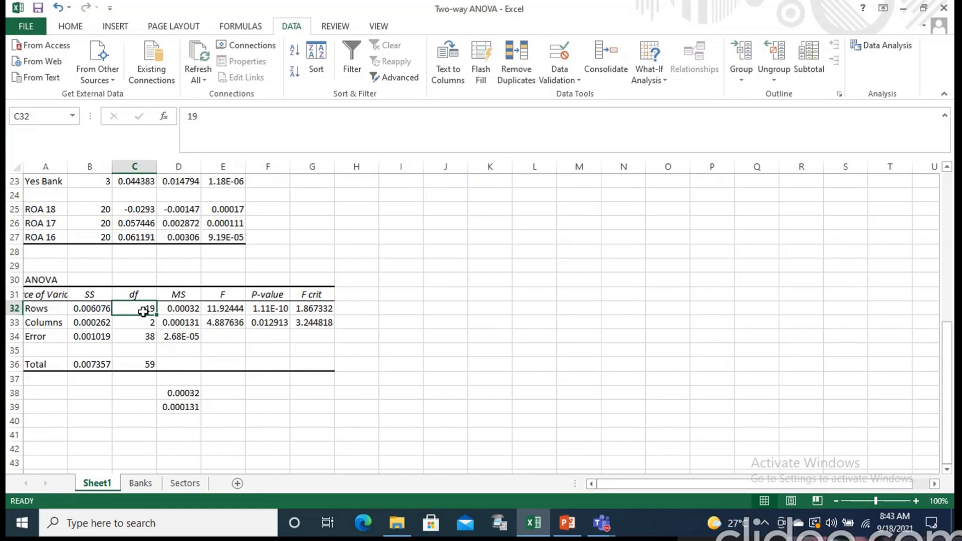
left_click(146, 367)
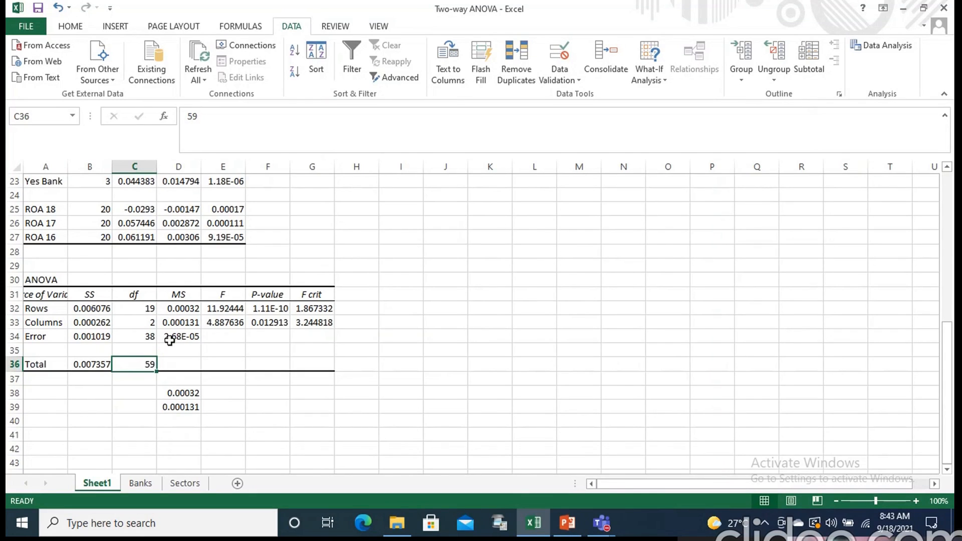
Recalculate the Error mean square in D40 with =B34/C34.
left_click(176, 421)
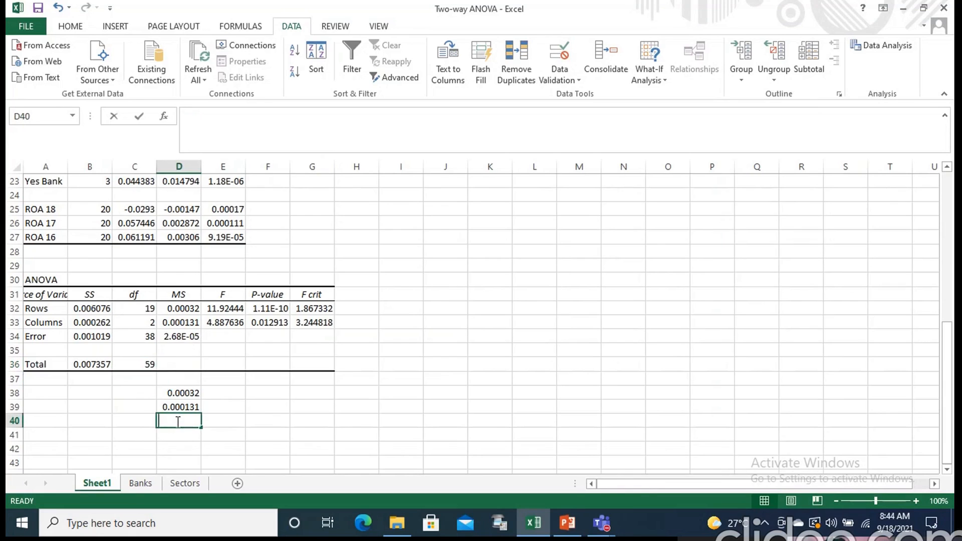
type("=")
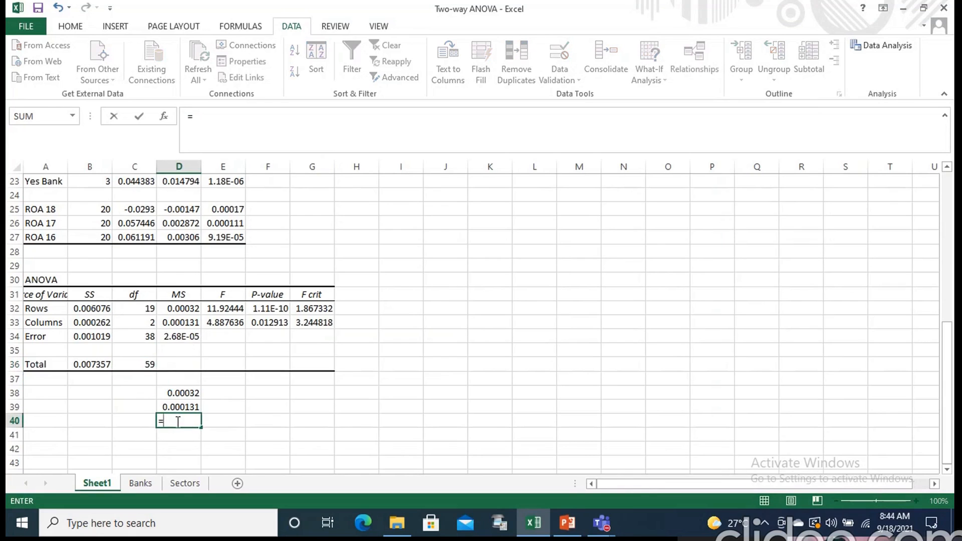
left_click(87, 334)
type("/")
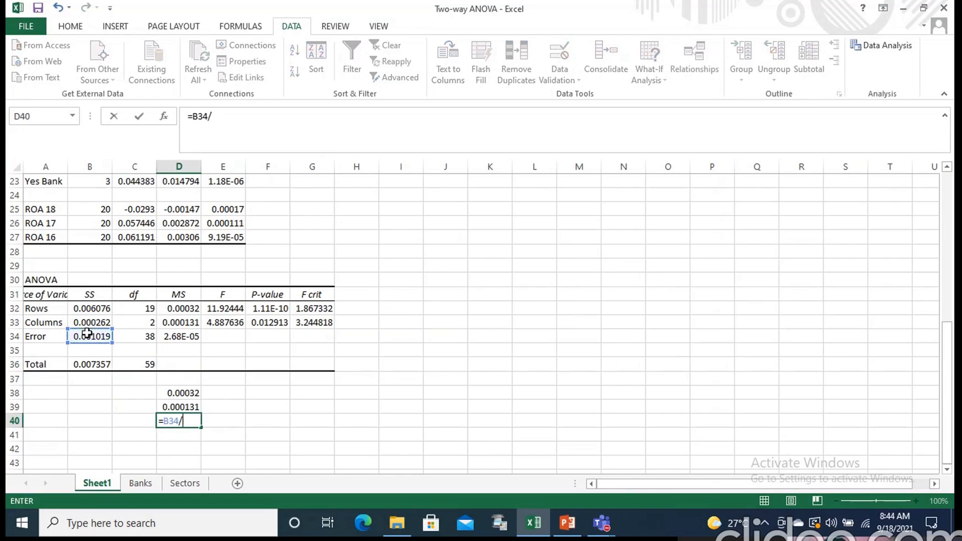
left_click(138, 336)
key("Return")
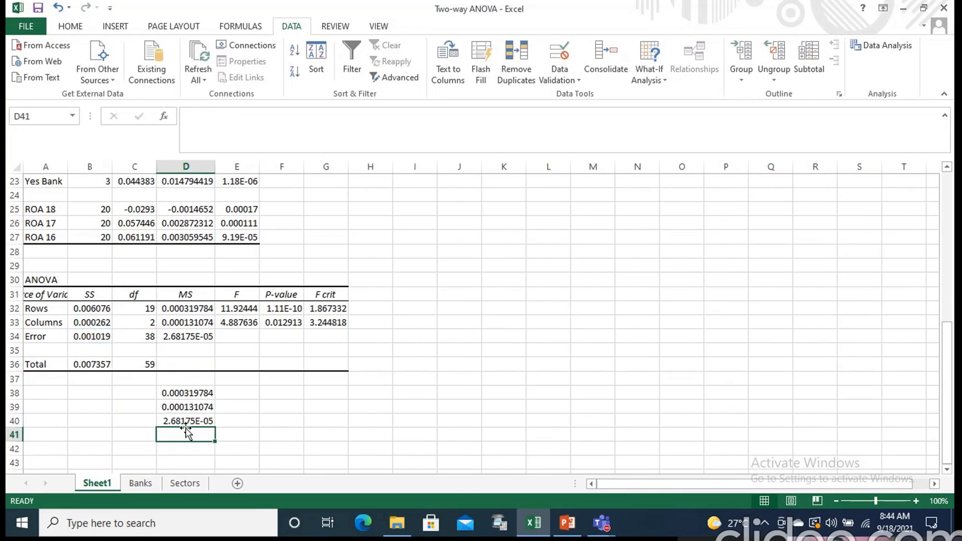
Rename the F column header in E31 of the ANOVA table as Fcacl.
left_click(240, 297)
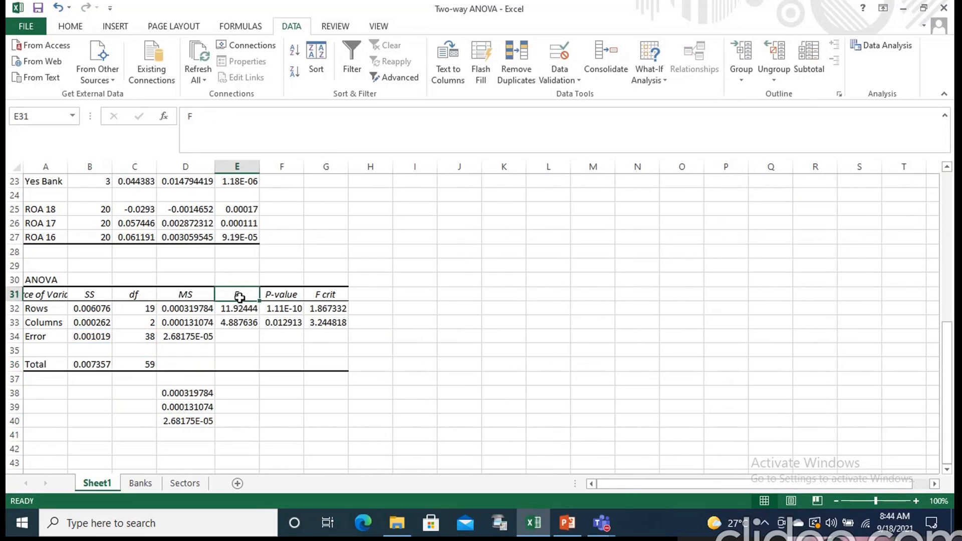
type("FCacl")
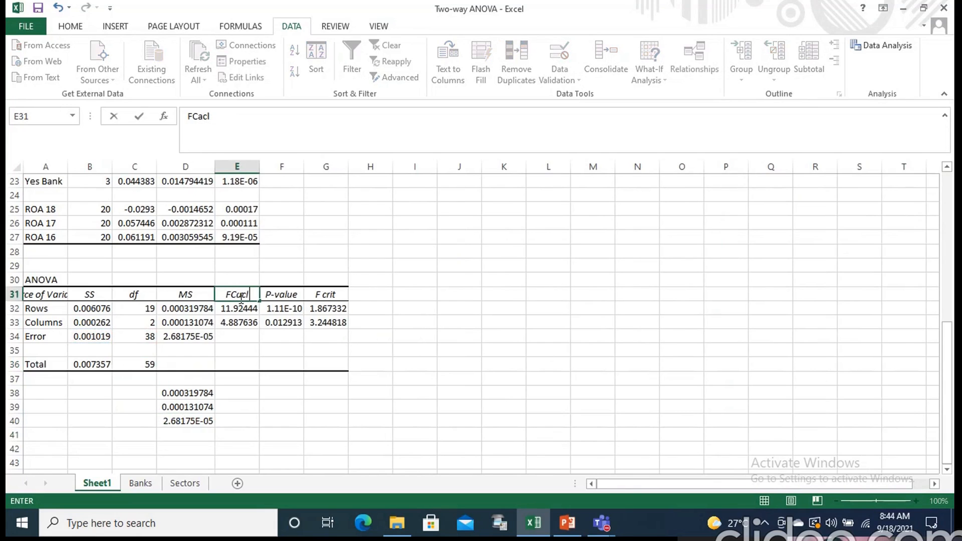
left_click(268, 392)
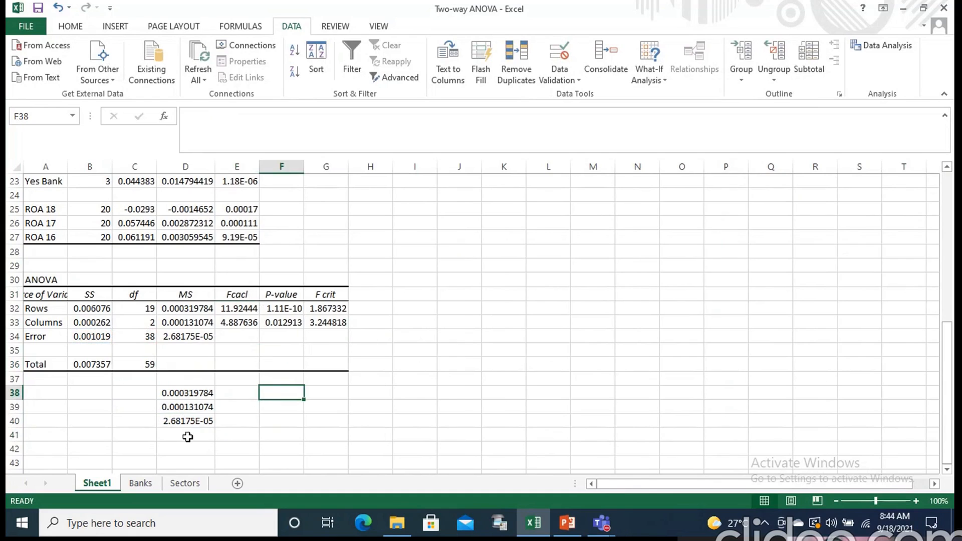
Recalculate the Rows F value in E38 with =D32/D34 and label it Rows (Banks) in F38.
left_click(246, 392)
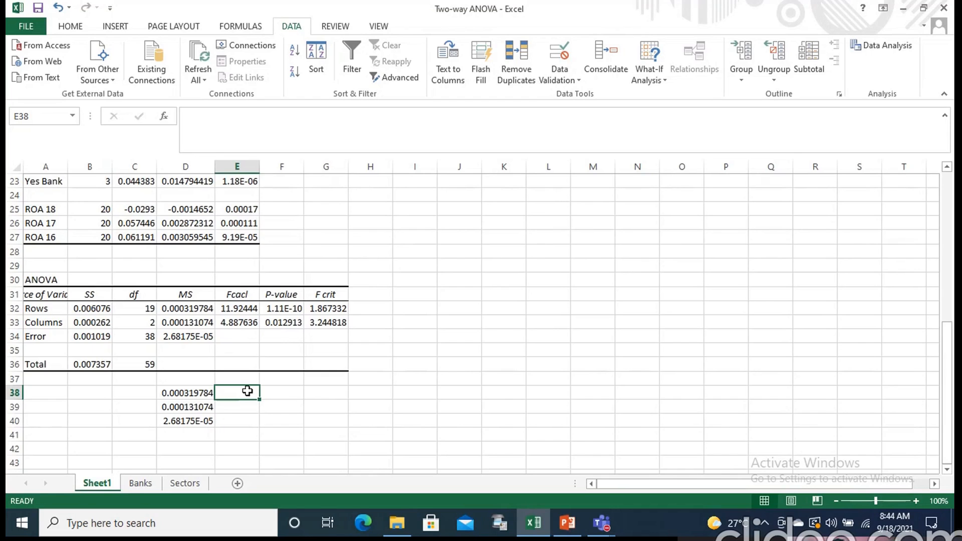
type("=")
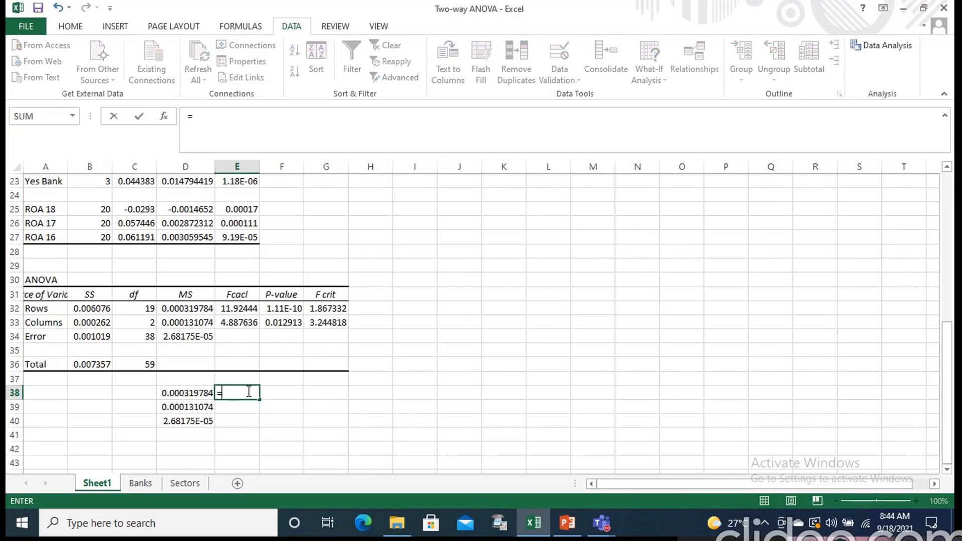
left_click(201, 313)
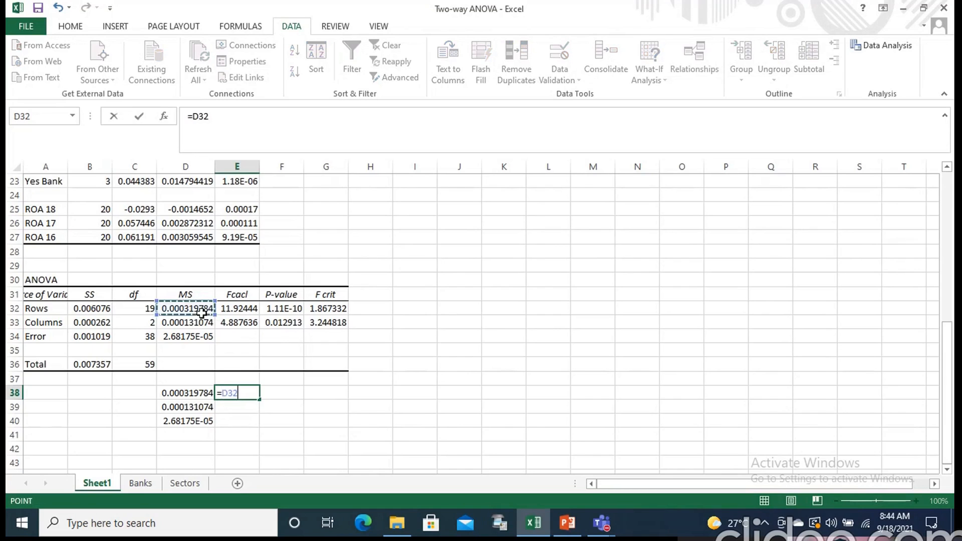
type("/")
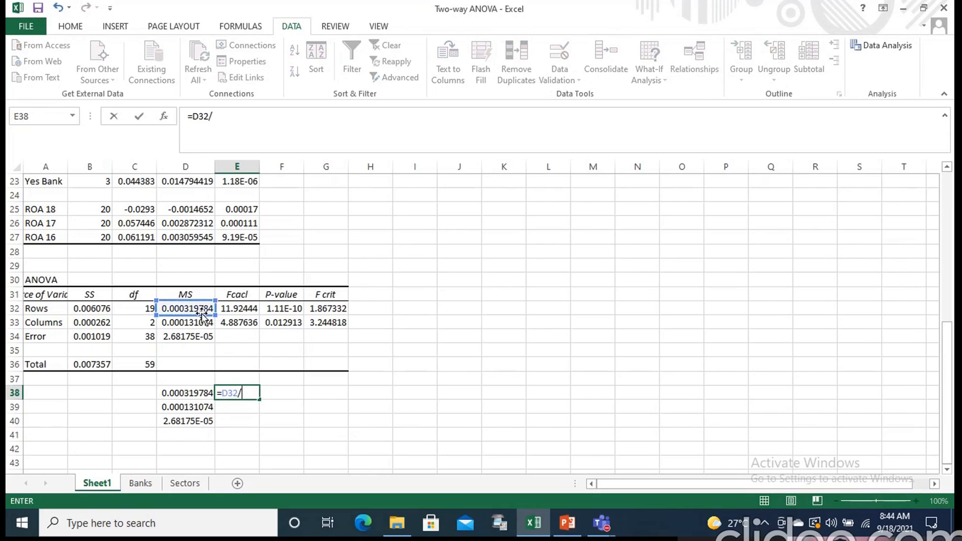
left_click(181, 339)
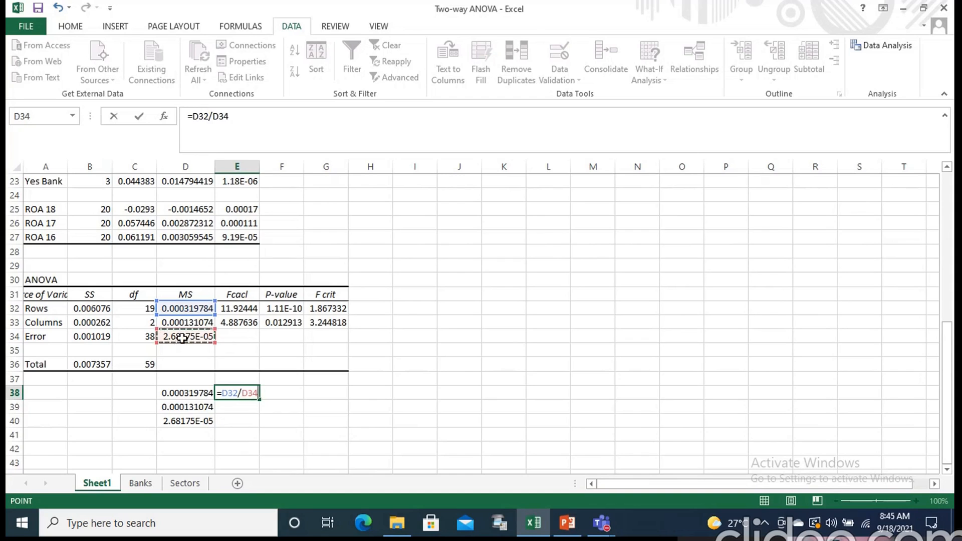
key("Return")
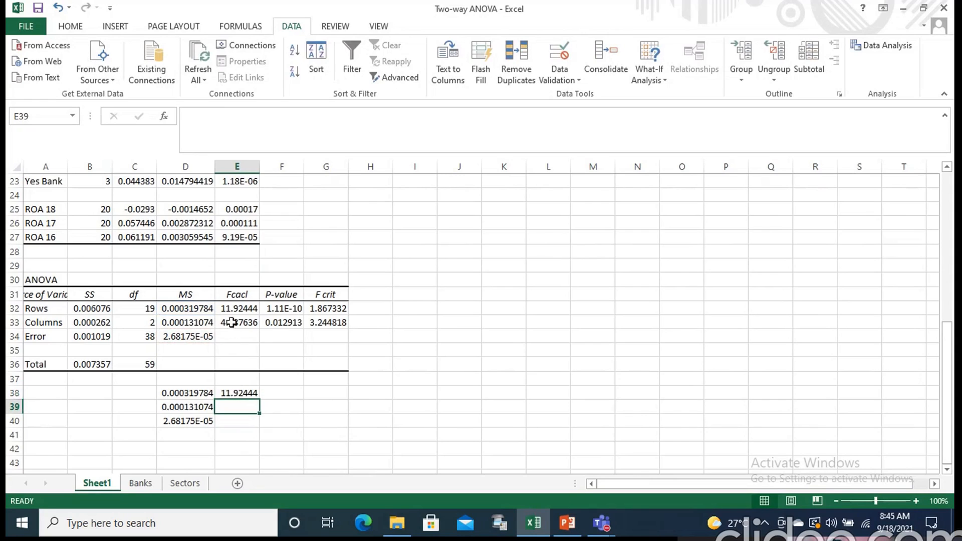
left_click(277, 398)
type("Row")
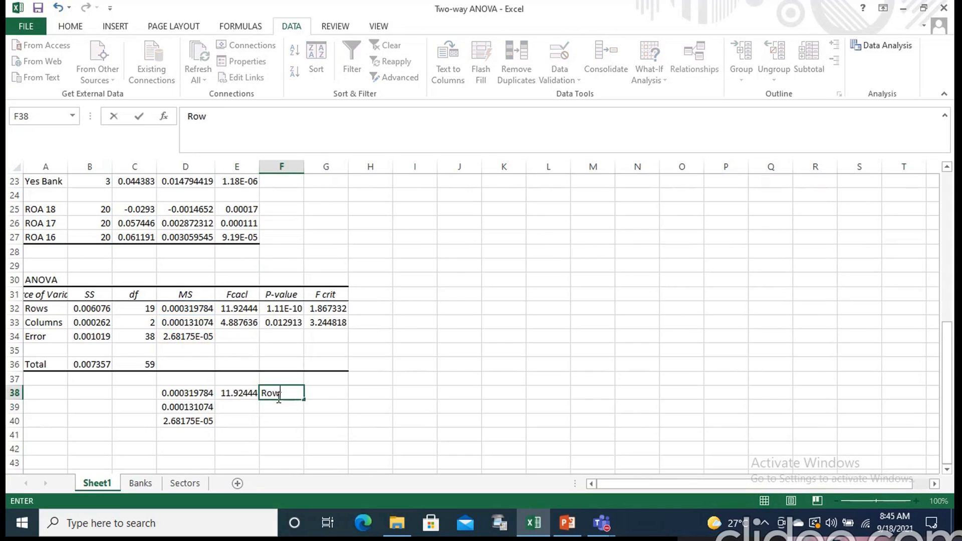
type("s (Banks)")
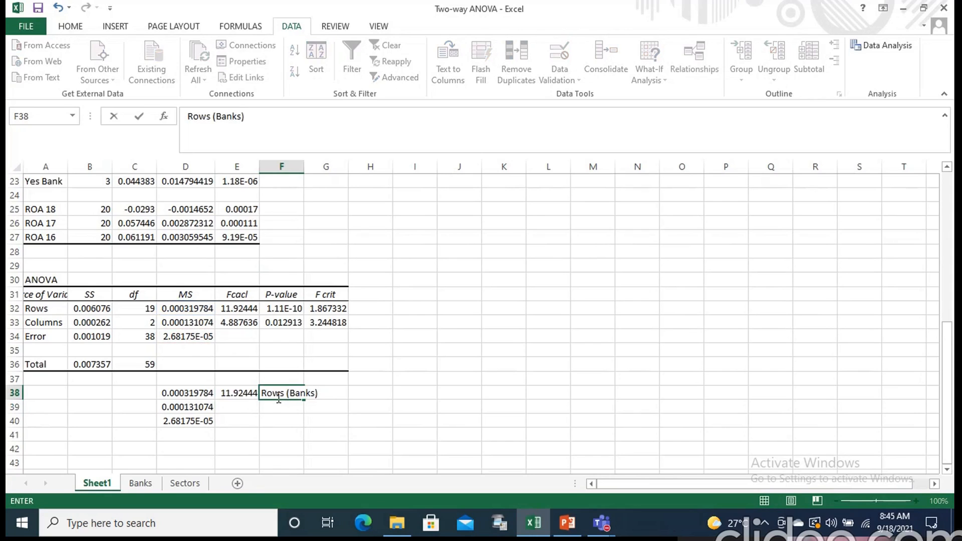
Recalculate the Columns F value in E39 with =D33/D34 and label it Col (Years) in F39.
left_click(235, 405)
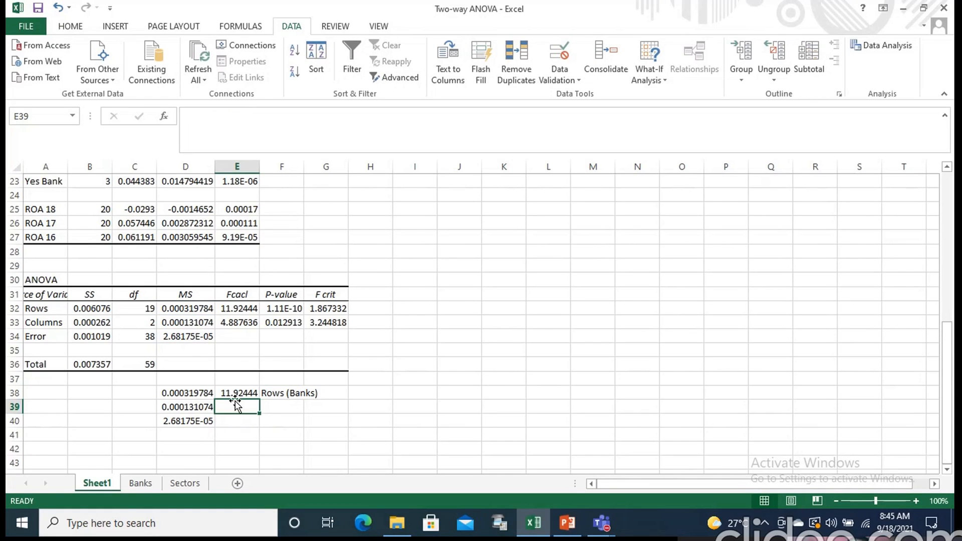
type("=")
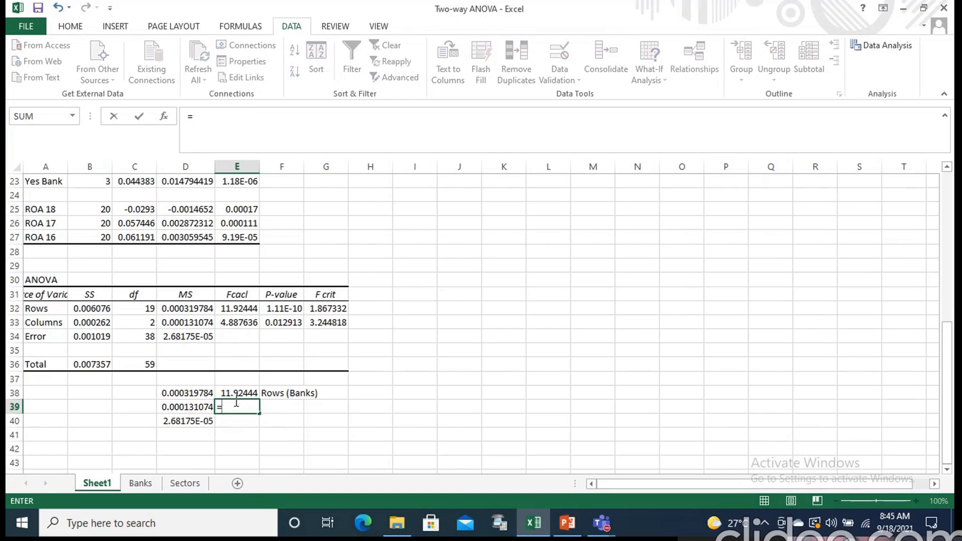
left_click(191, 325)
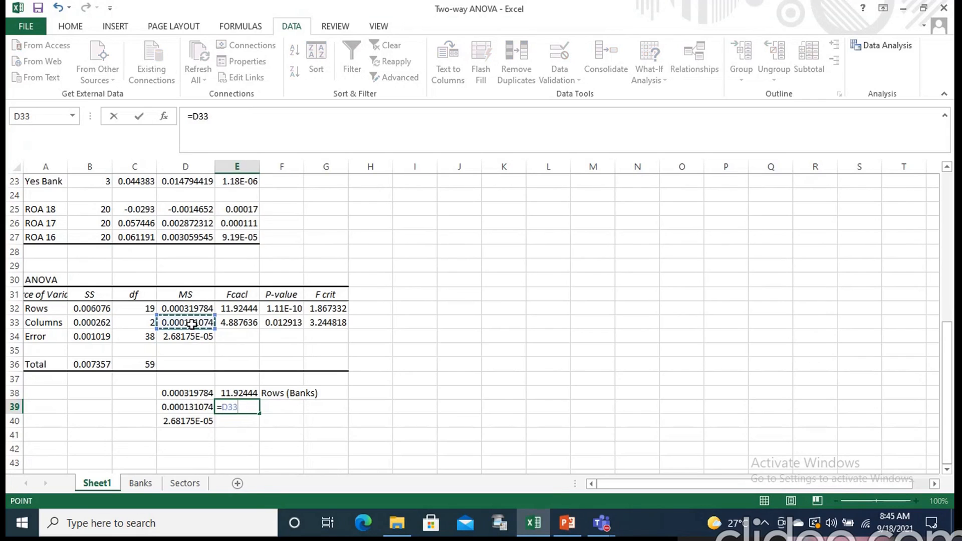
type("/")
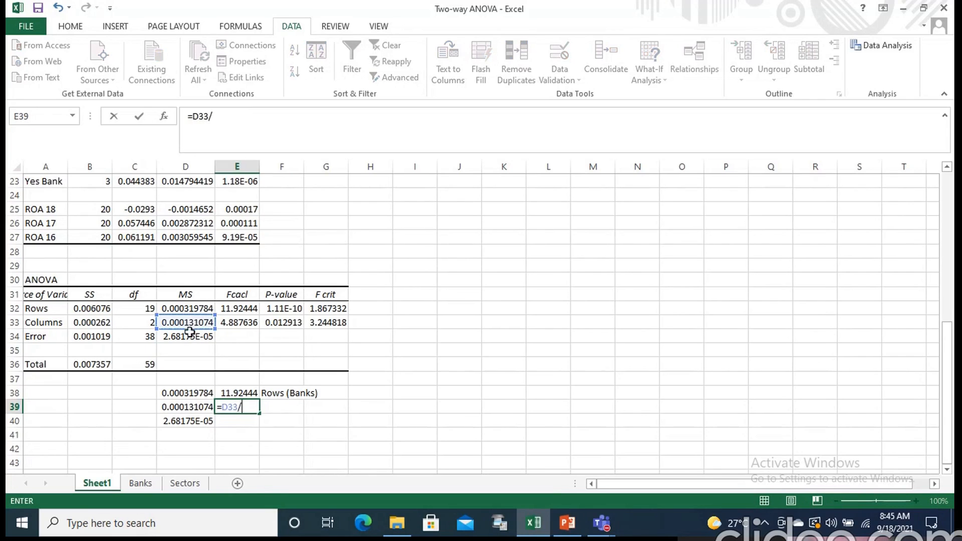
left_click(189, 337)
key("Return")
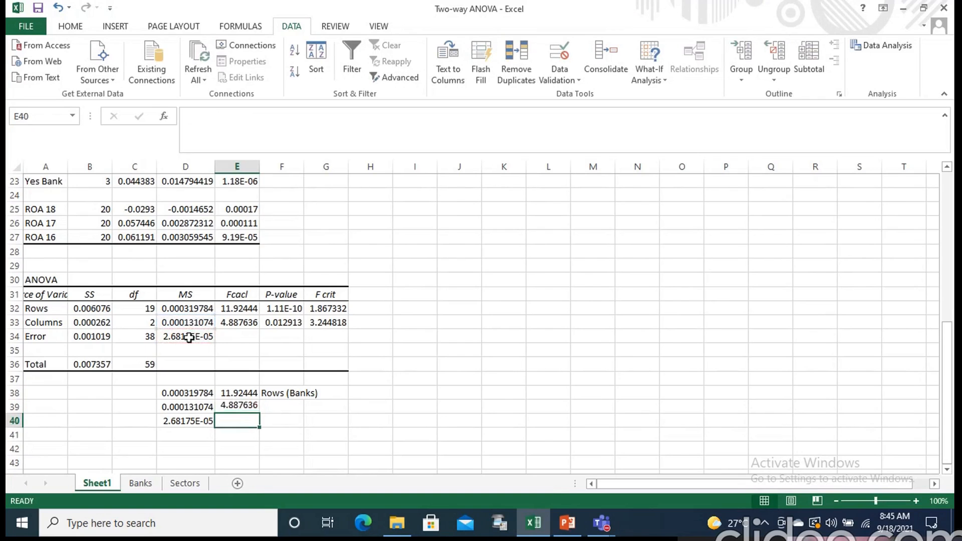
left_click(284, 405)
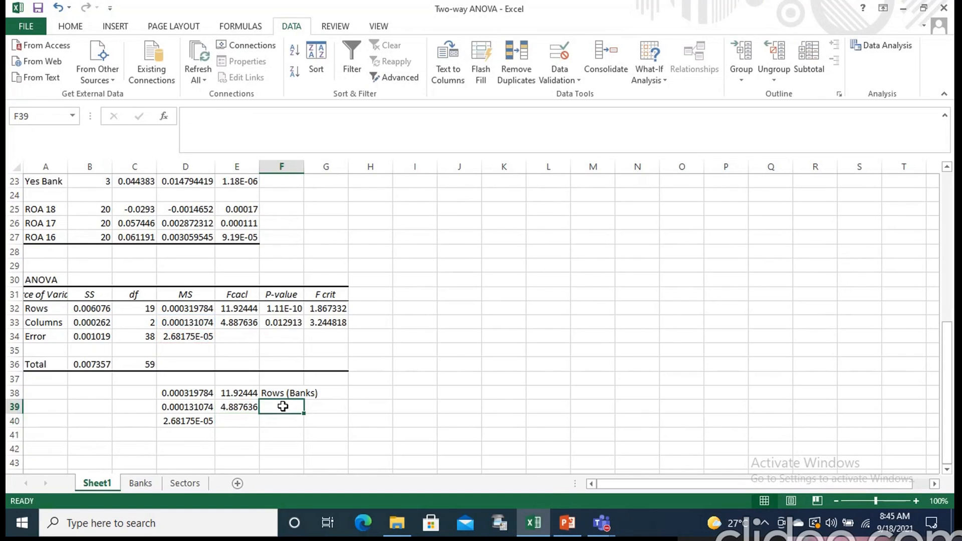
type("Col")
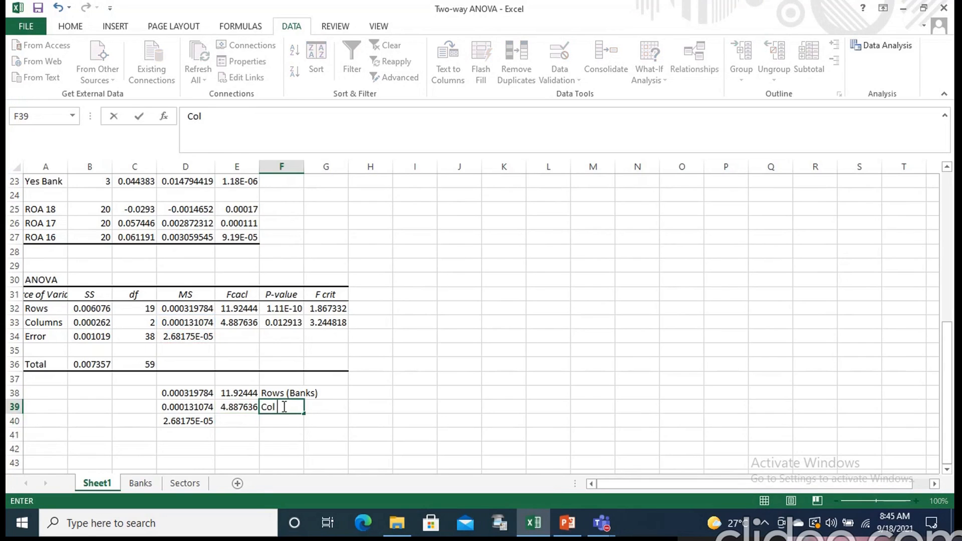
type(" (Years)")
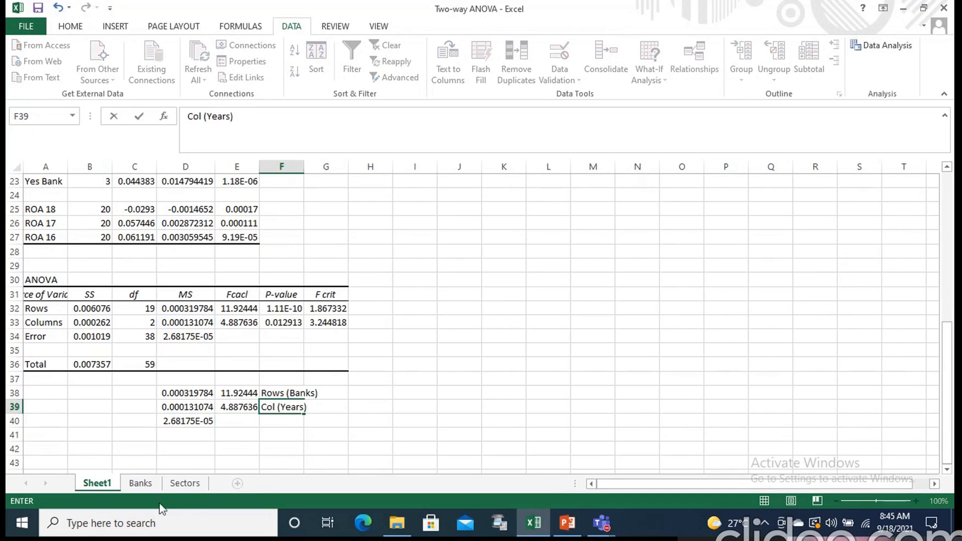
Start an interpretation note in B42 below the ANOVA table with the text Fcalc (Rows).
left_click(73, 446)
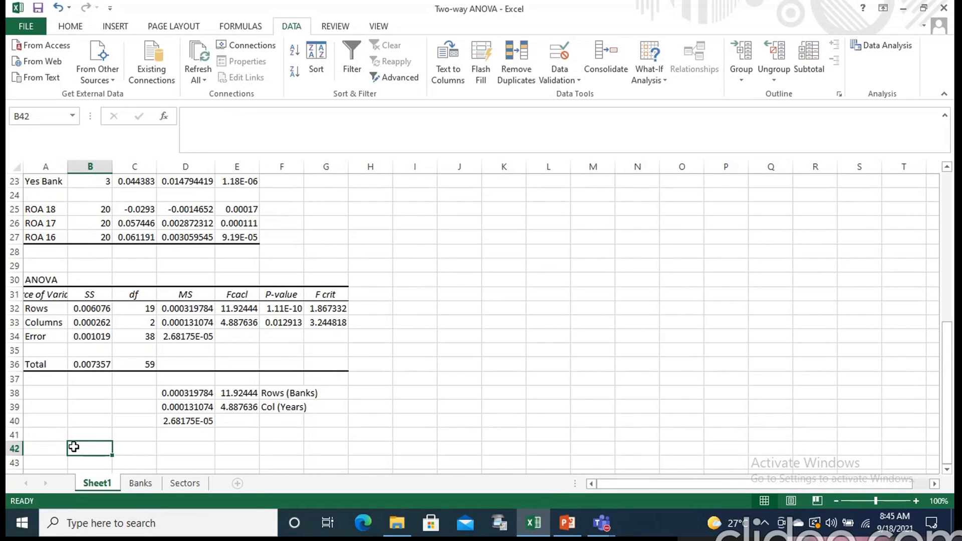
type("FCac")
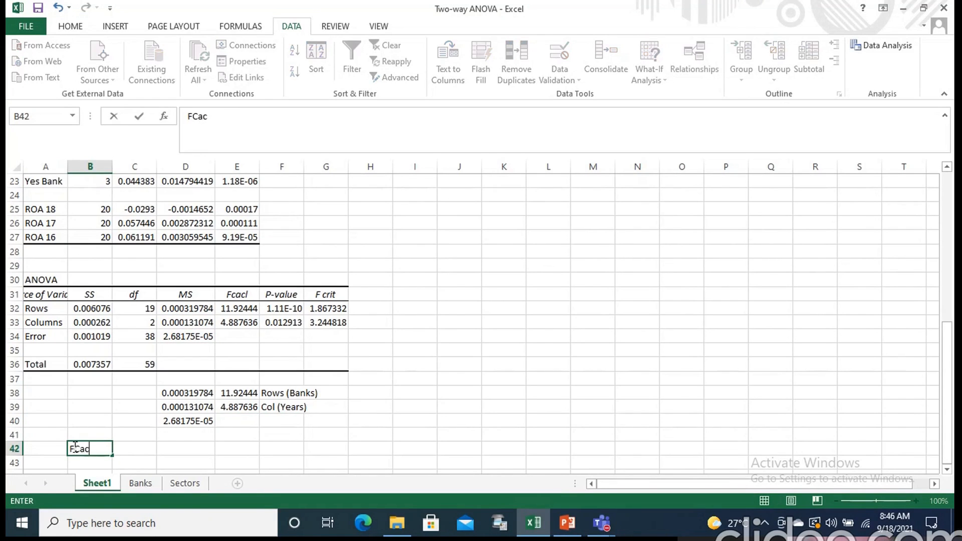
key("BackSpace")
type("lc (R")
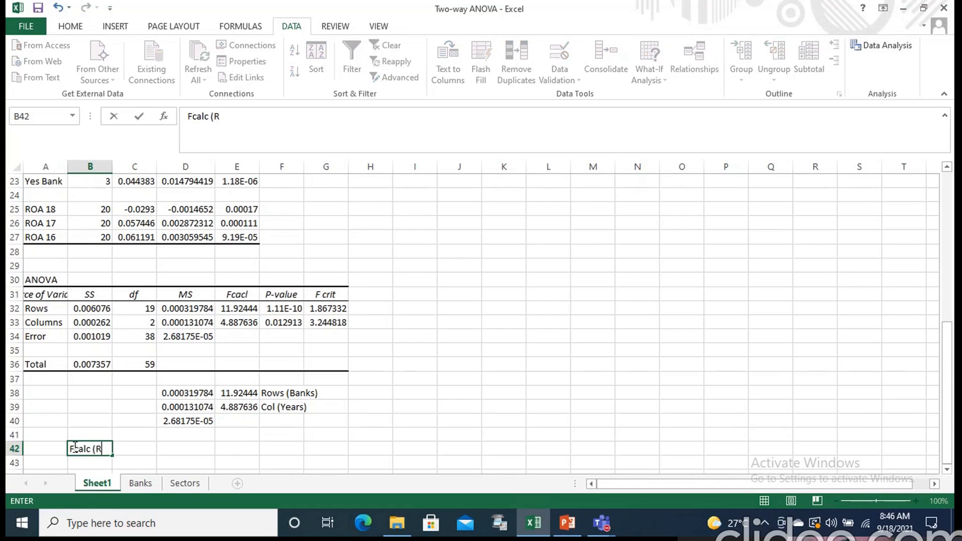
type("ows)")
Compare the Rows F value with its F crit and extend the note in B42 to read Fcalc (Rows)>Fcrit.
left_click(248, 307)
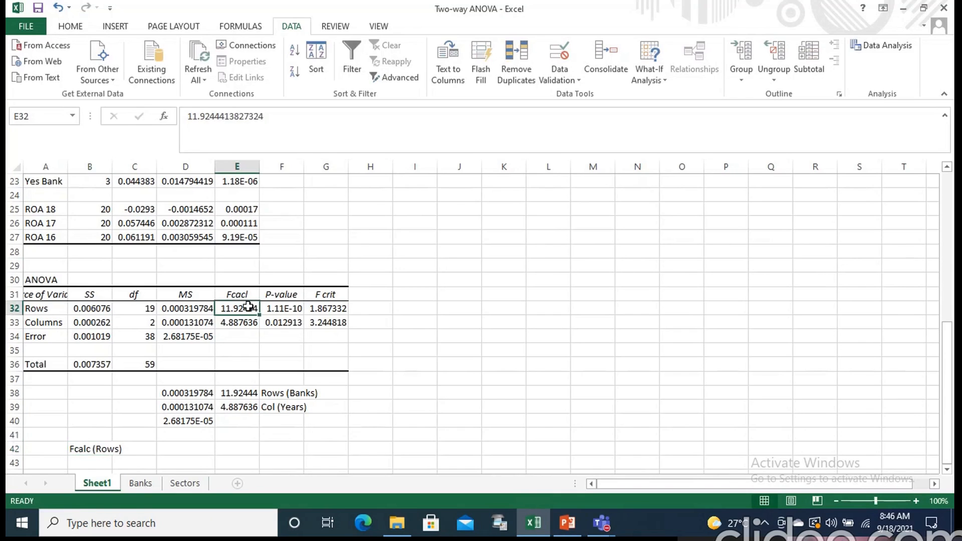
left_click(327, 308)
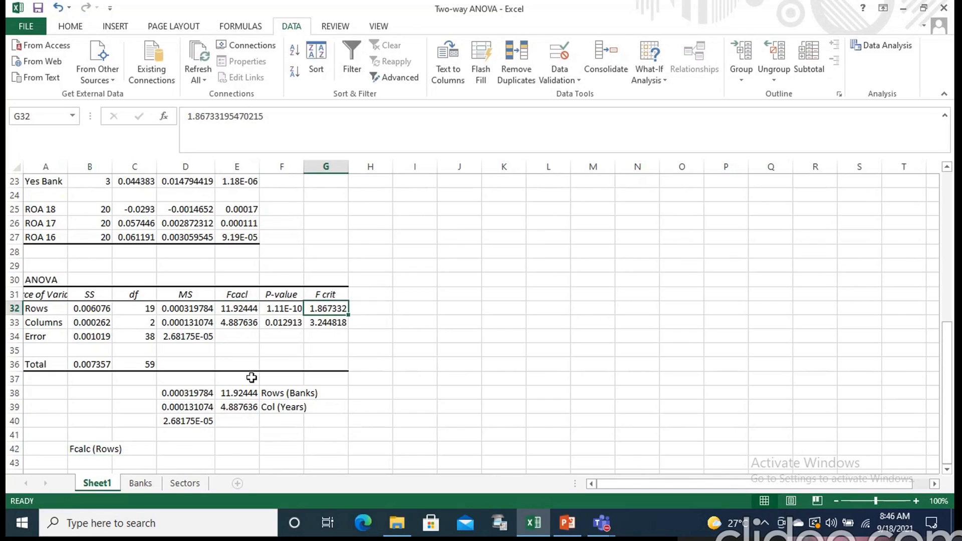
left_click(85, 448)
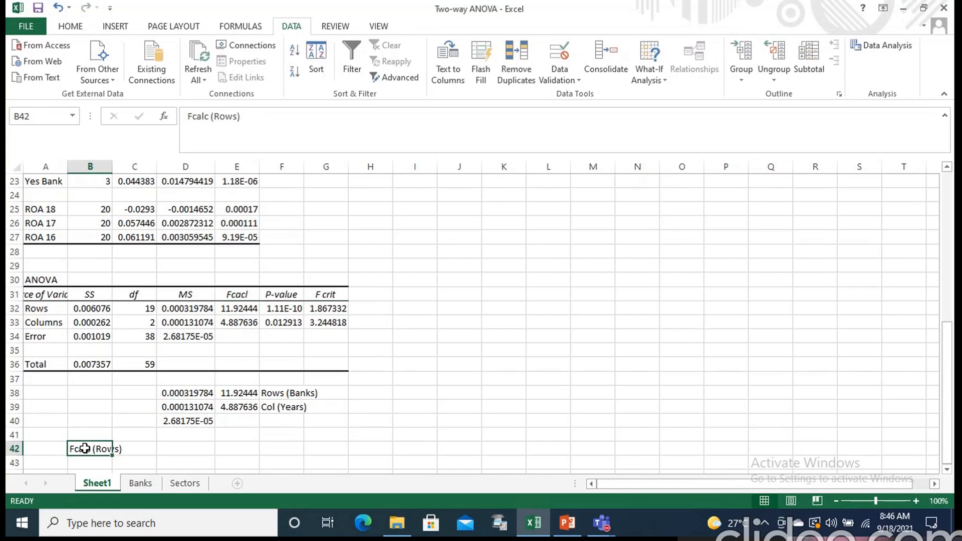
left_click(274, 118)
type(">")
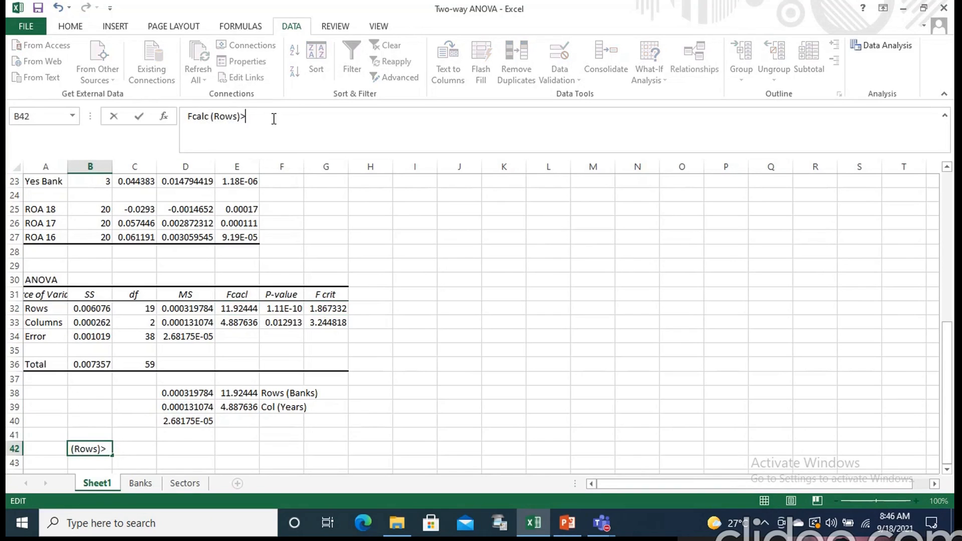
type("Fcrit")
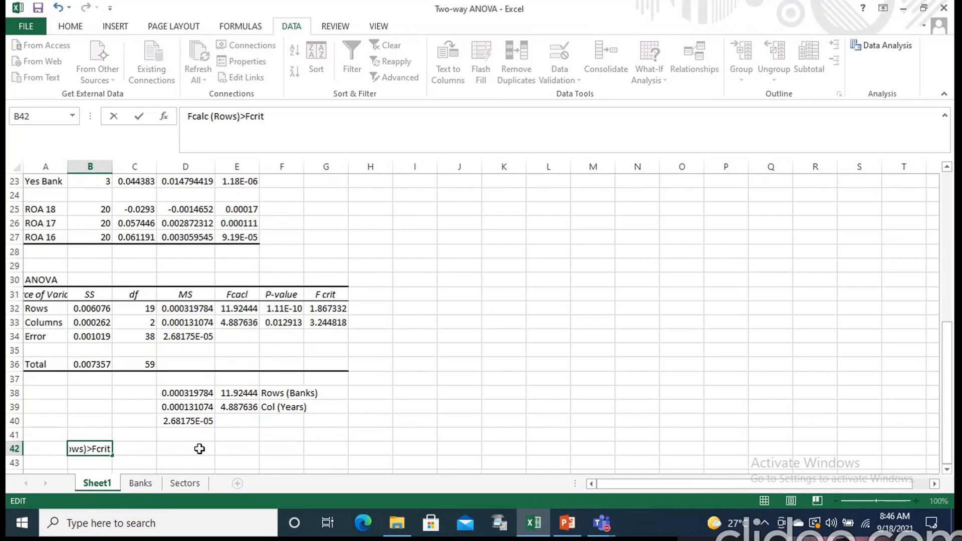
Enter the row decision Reject Ho for Rows in D42 beside the Fcalc (Rows) comparison.
left_click(199, 449)
type("Rejec")
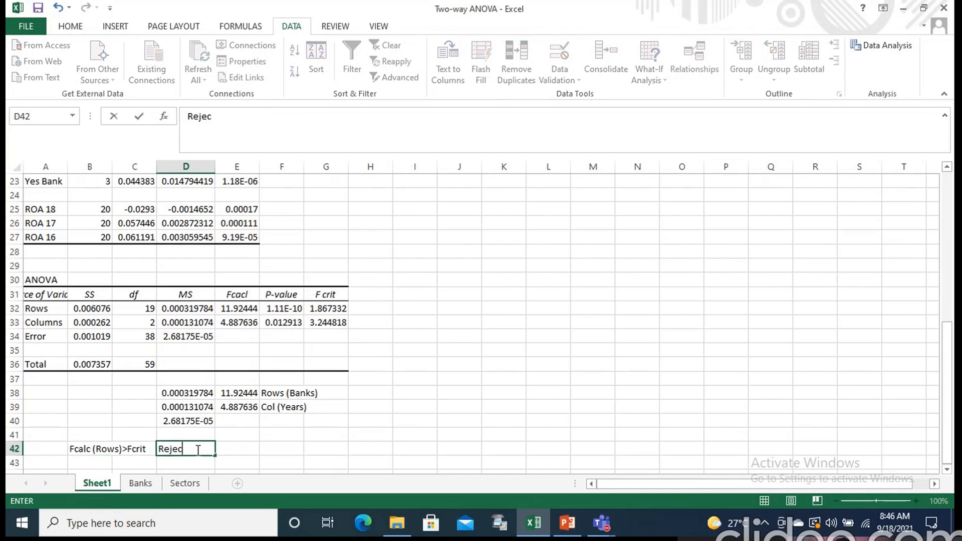
type("t Ho for Ro")
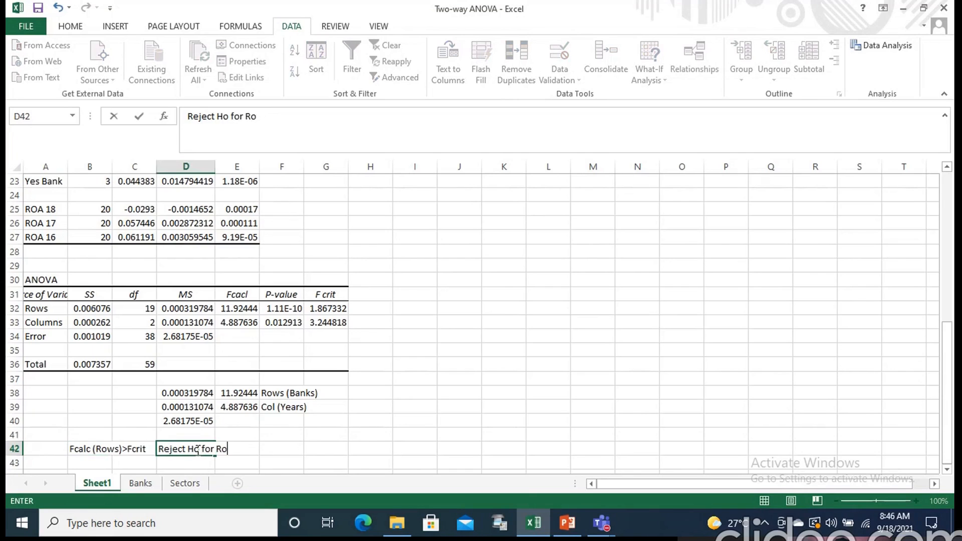
type("ws")
Enter the column comparison Fcalc(Col)>Fcrit in B43 below the row comparison.
left_click(81, 464)
type("Fa")
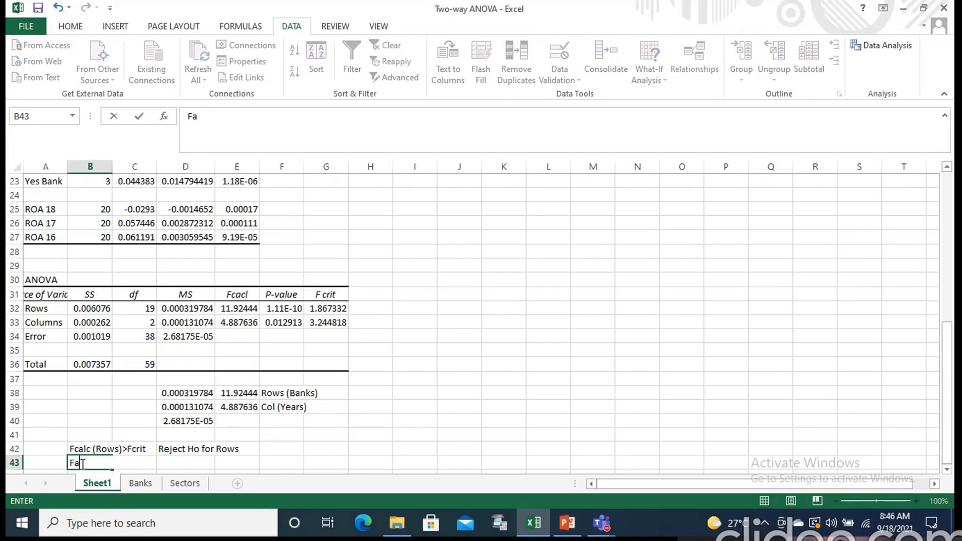
type("cl")
key("BackSpace")
key("BackSpace")
key("BackSpace")
type("calc(C")
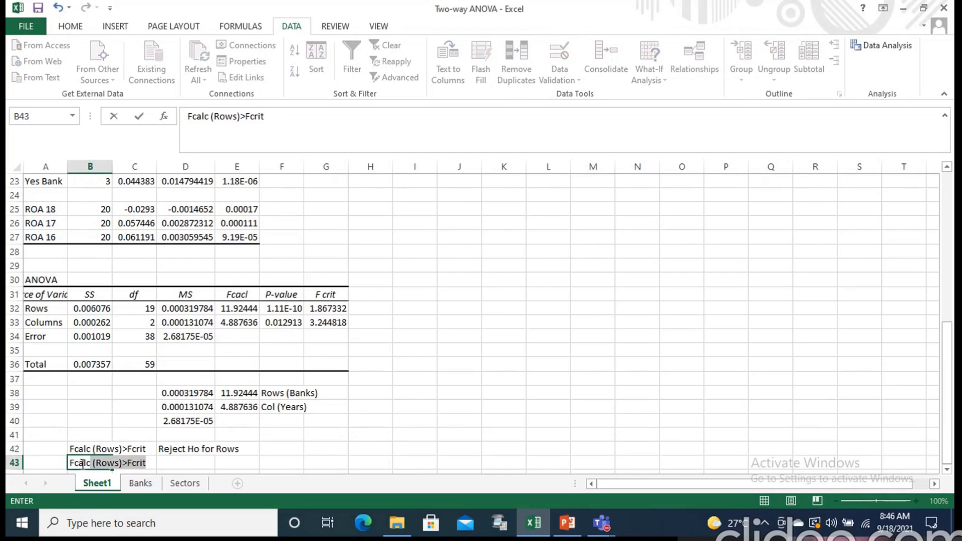
type("ol)")
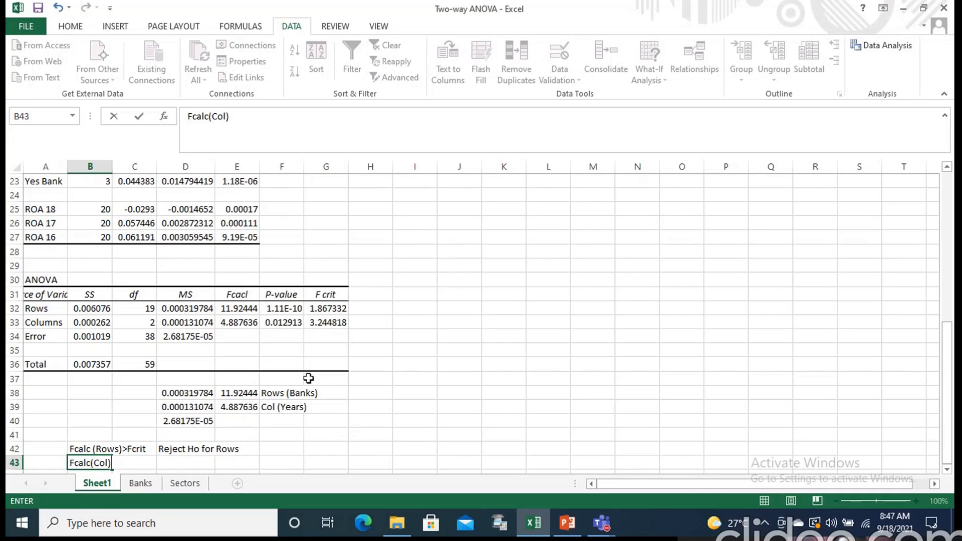
type("rit")
Enter the column decision Reject Ho for column in D43 beside the Fcalc(Col) comparison.
left_click(194, 464)
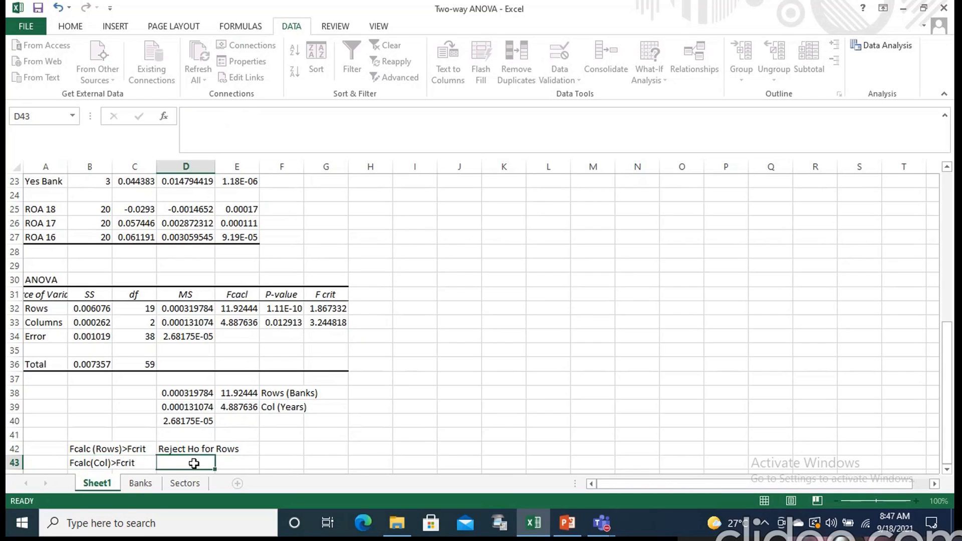
type("Reject")
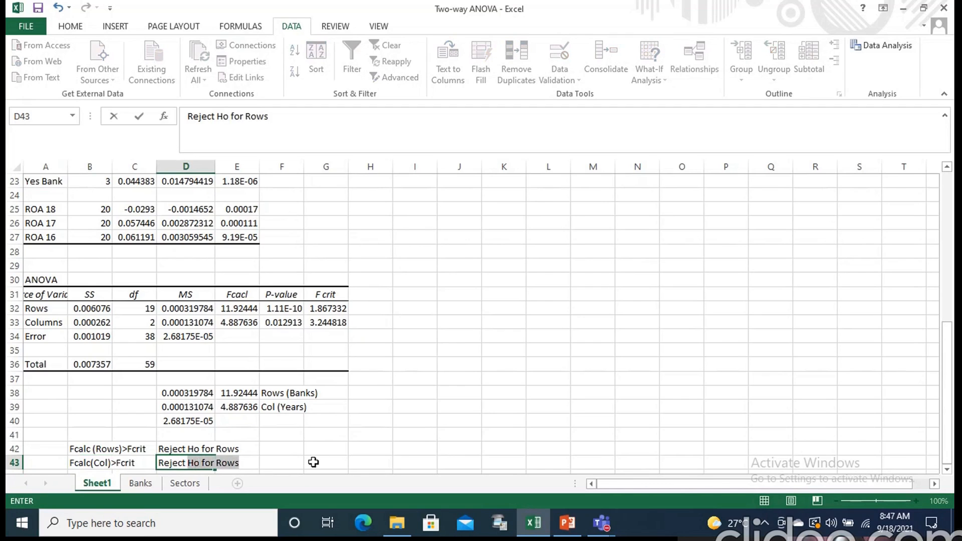
key("BackSpace")
type("Ho ")
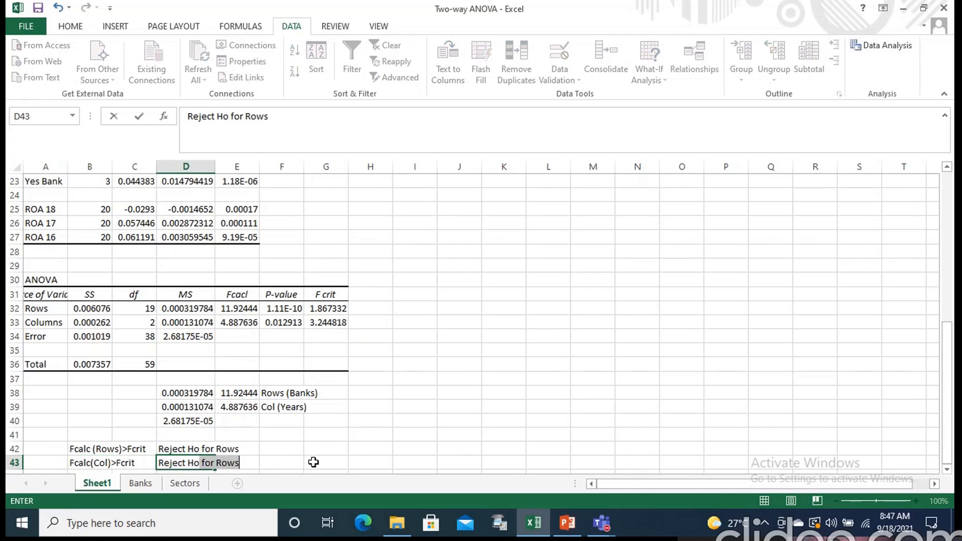
type("for")
key("BackSpace")
key("BackSpace")
key("BackSpace")
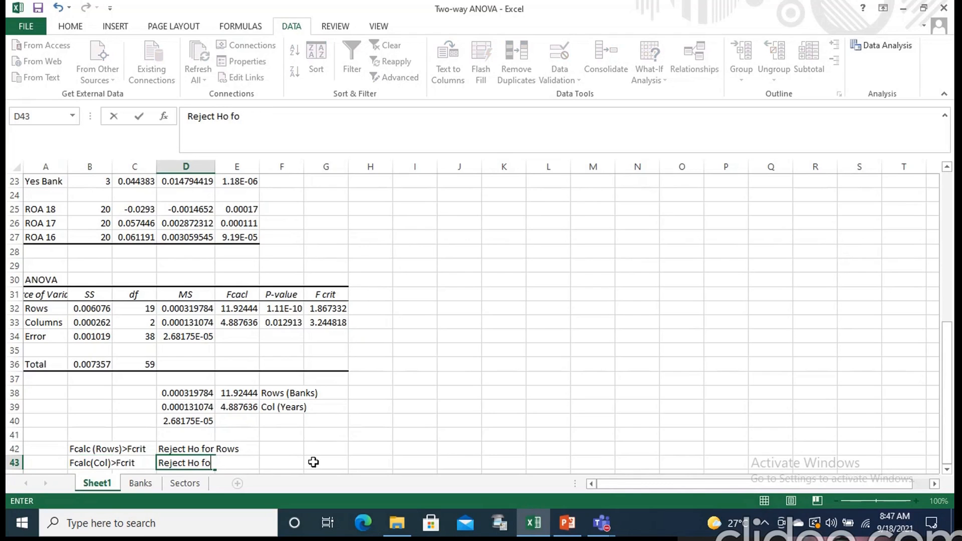
key("BackSpace")
key("BackSpace")
type("for ")
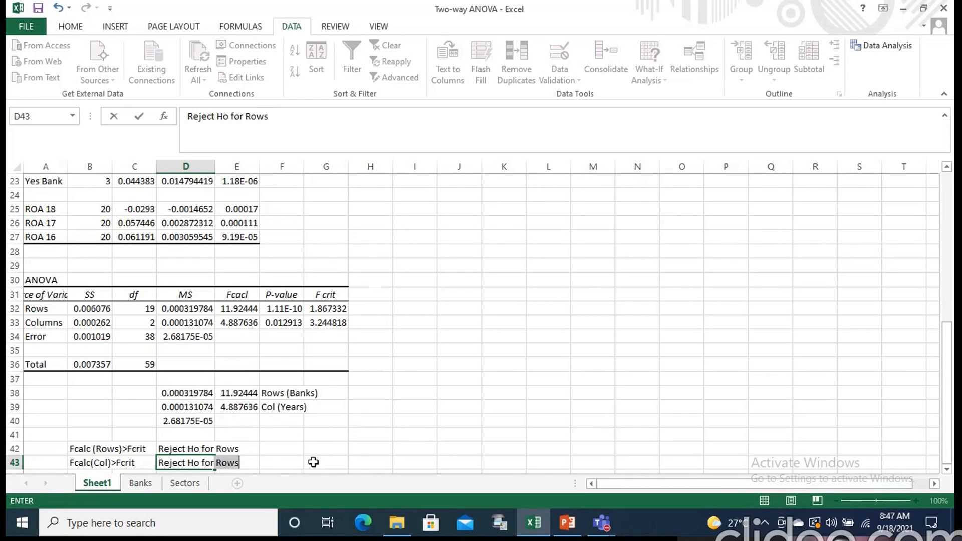
type("column")
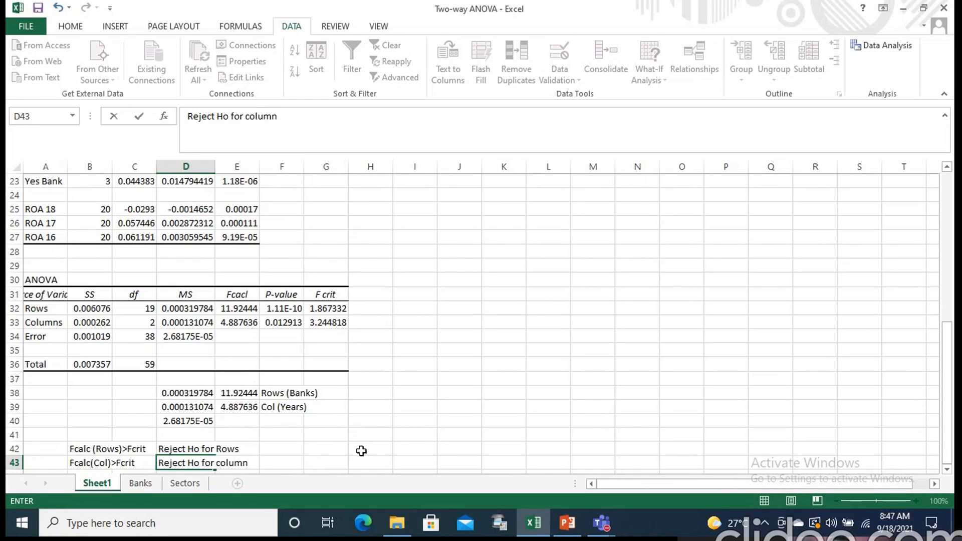
Write the row interpretation Avg ROA for each bank is not similar in H42.
left_click(397, 439)
left_click(375, 448)
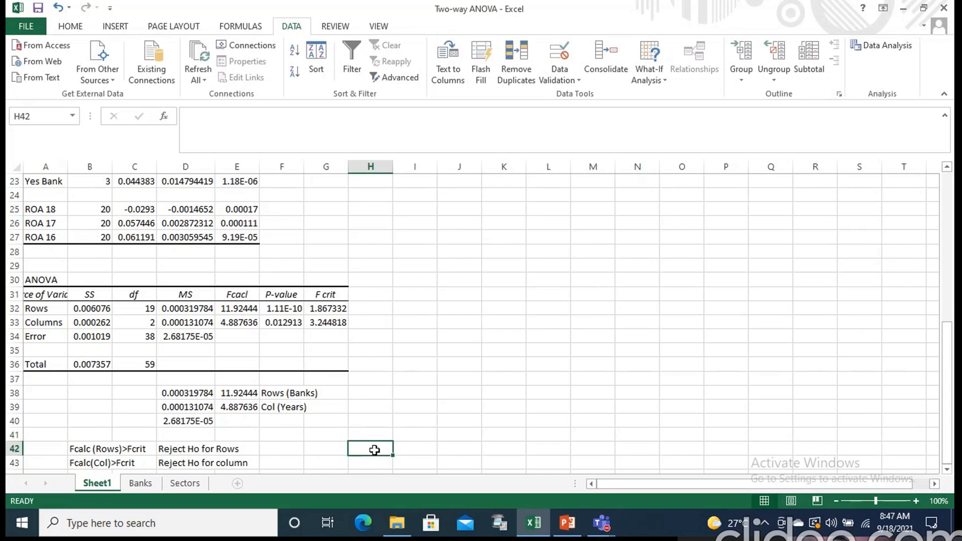
type("VG")
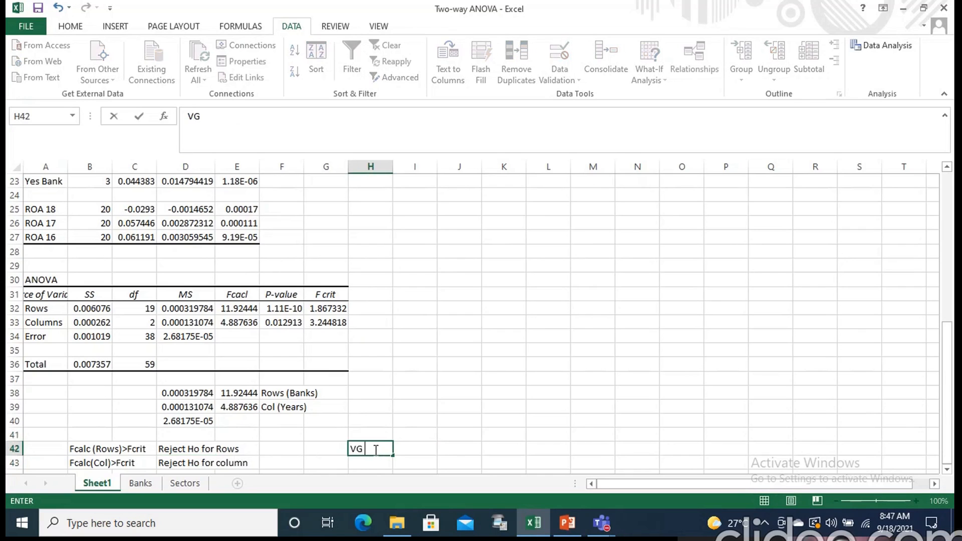
key("BackSpace")
key("BackSpace")
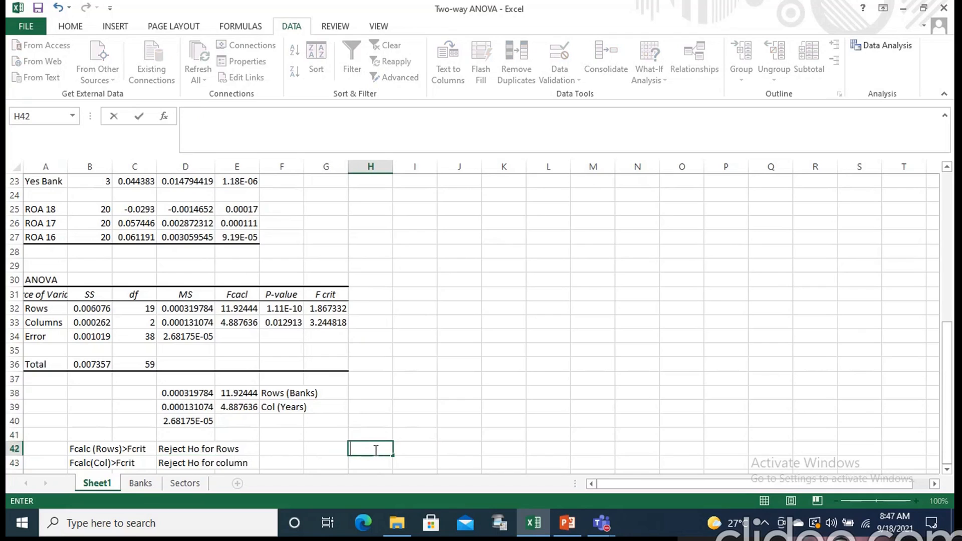
type("Avg ROA")
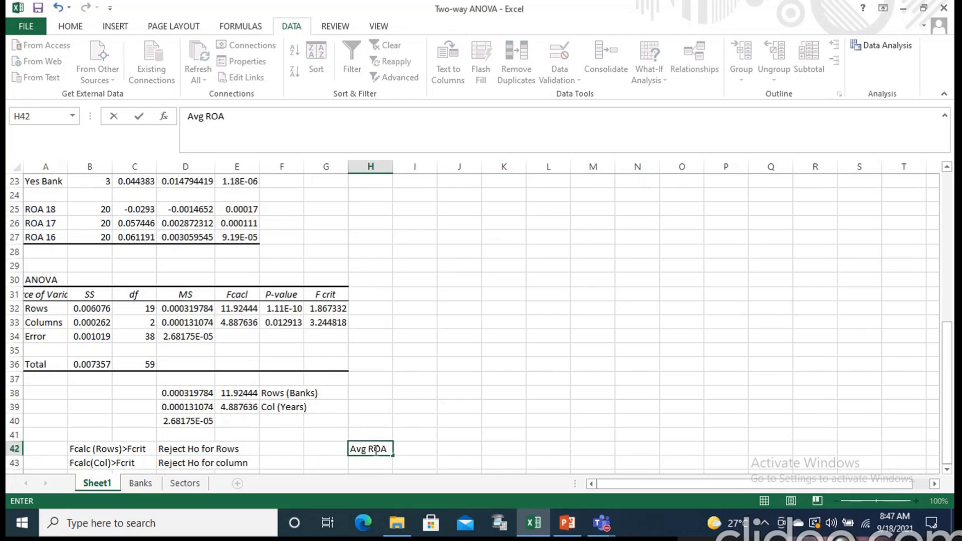
type(" for each ")
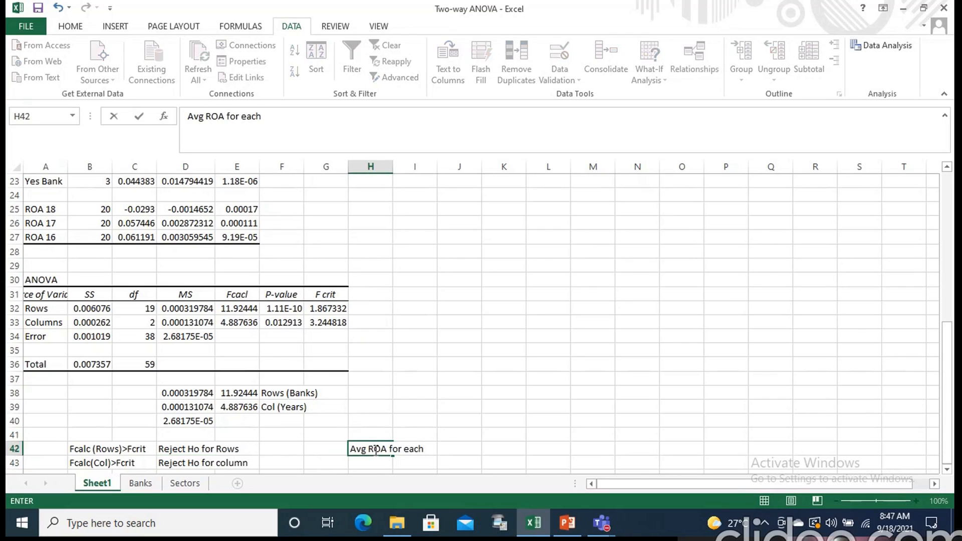
type("bank is not sam")
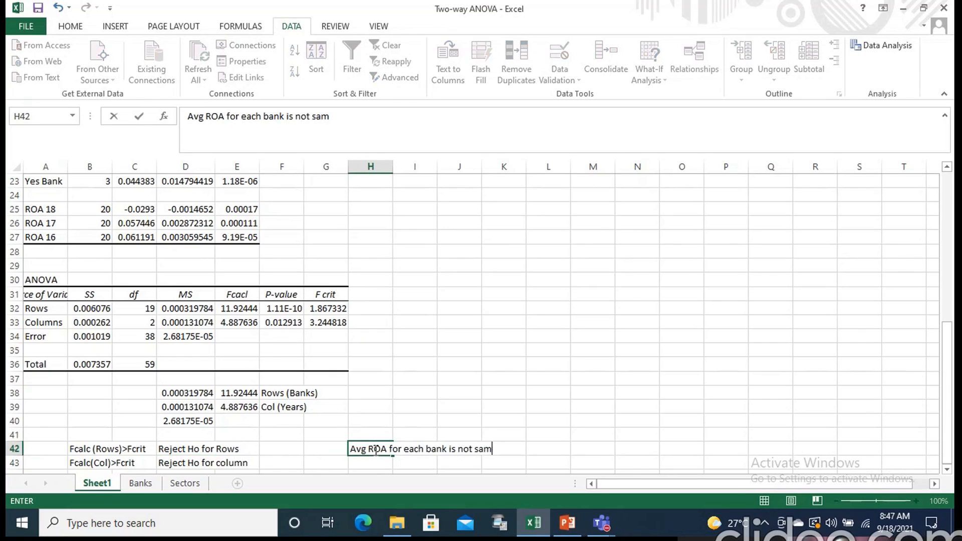
type("e")
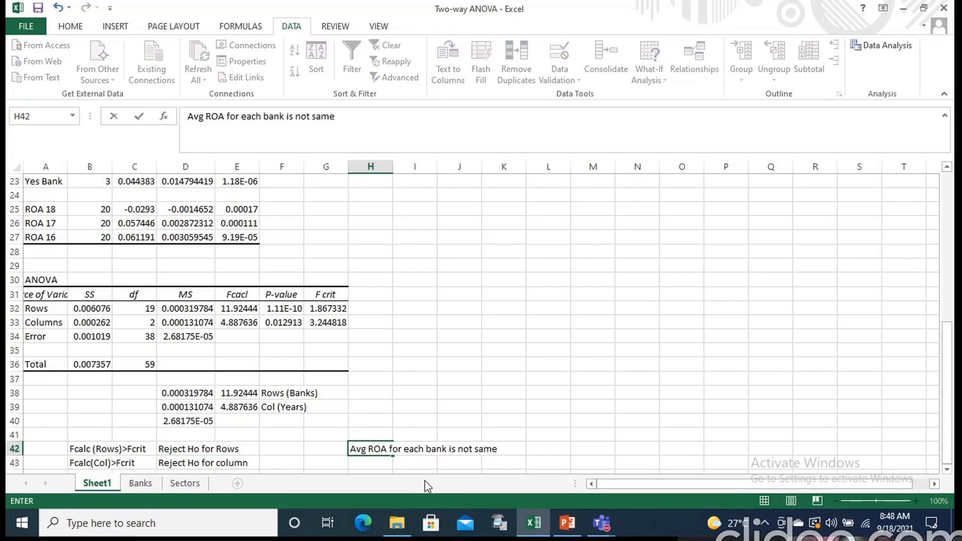
key("BackSpace")
key("BackSpace")
key("BackSpace")
type("imilar")
Write the column interpretation Avg ROA for years are not similar in H43.
left_click(378, 464)
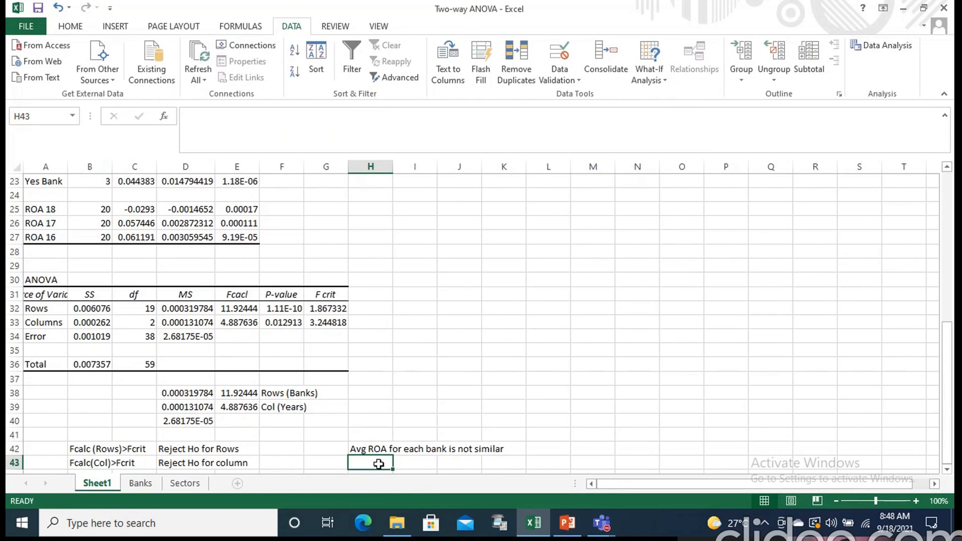
type("Avg R")
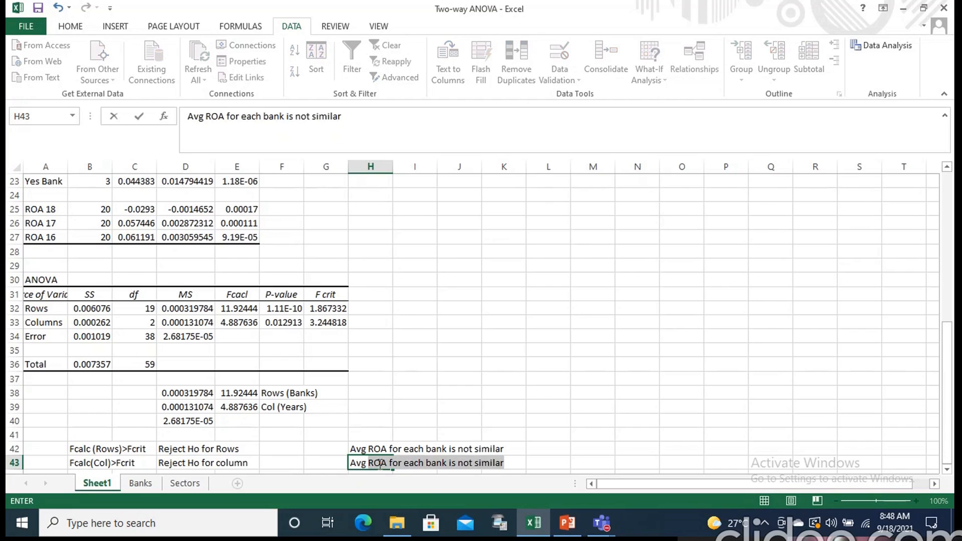
type("OA for ")
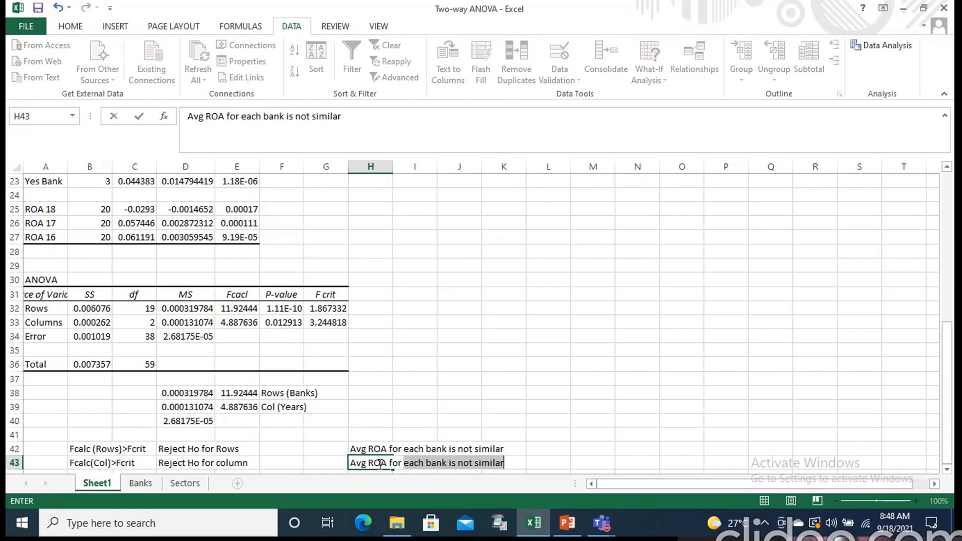
type("years ")
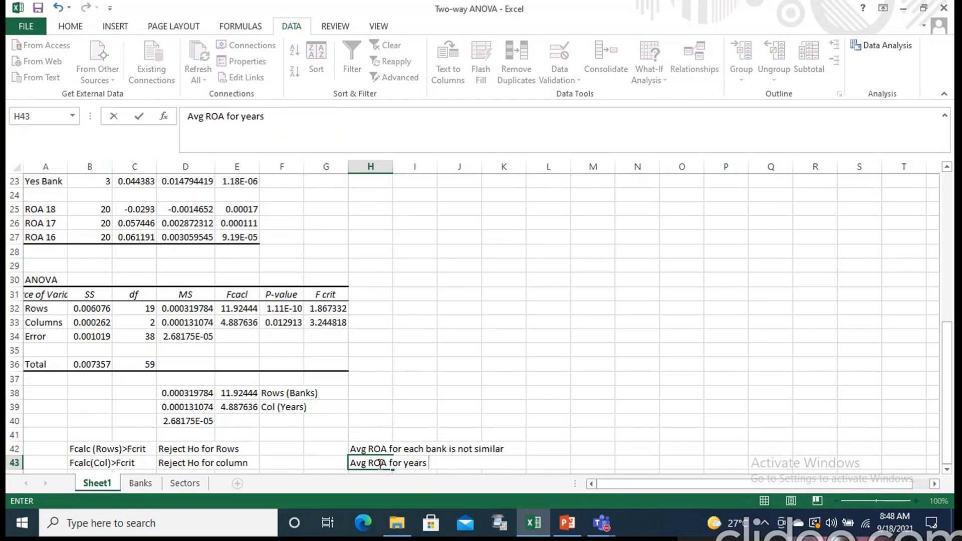
type("are not s")
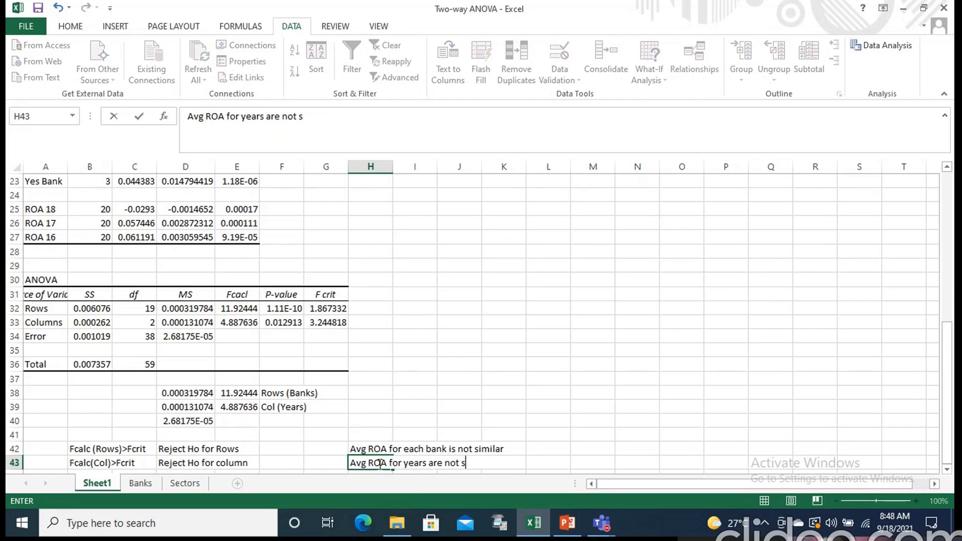
type("imilar")
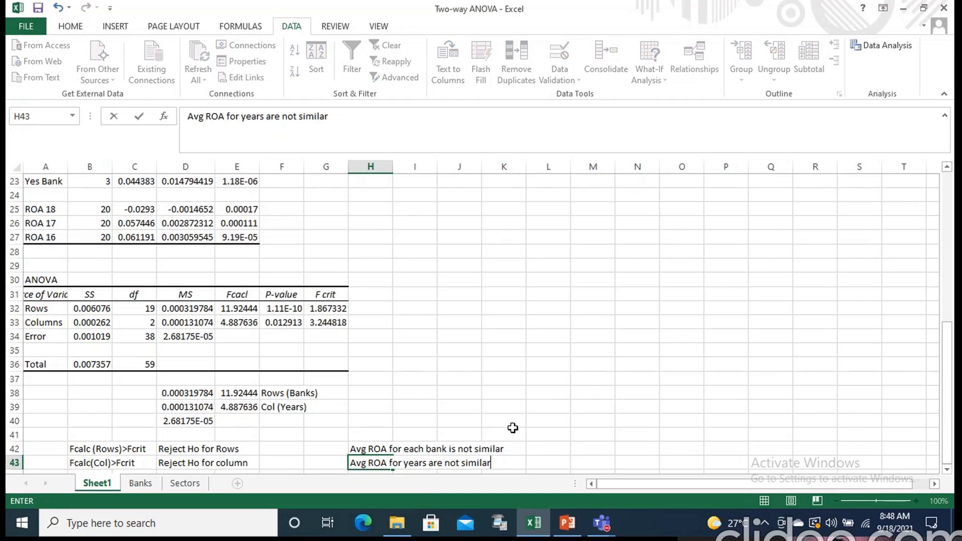
Run Anova: Two-Factor Without Replication on the Banks sheet's ROE data in H1:K21, output to a new worksheet, and view its ANOVA table.
left_click(149, 485)
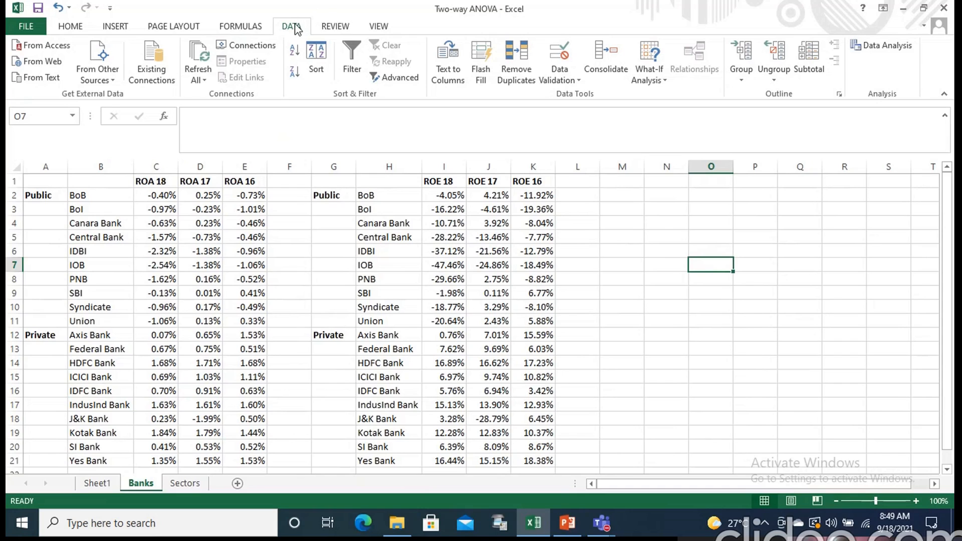
left_click(878, 46)
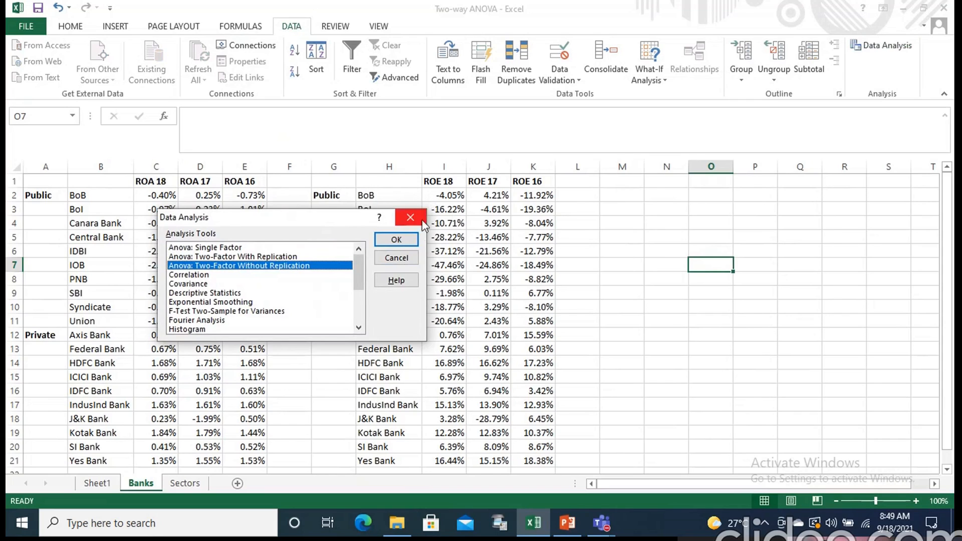
left_click(396, 240)
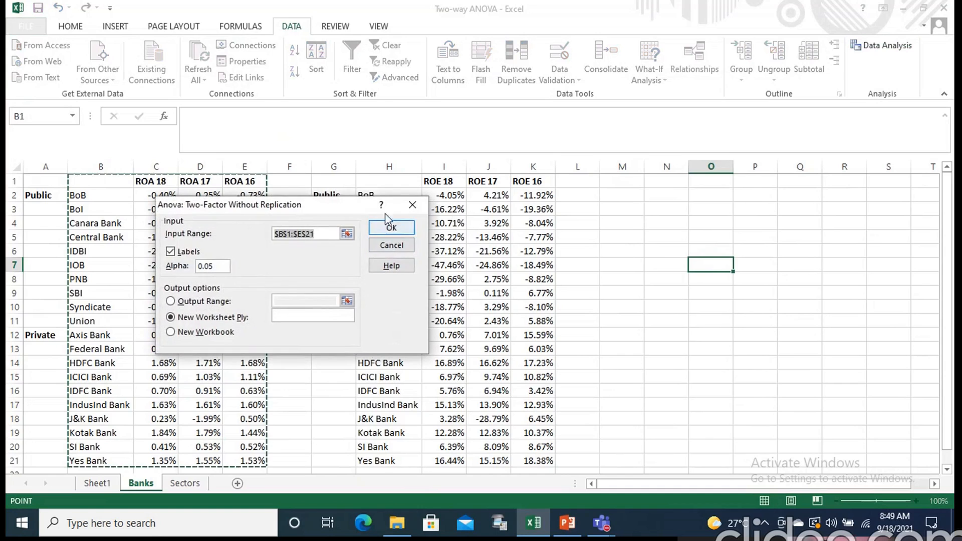
left_click_drag(362, 181, 526, 454)
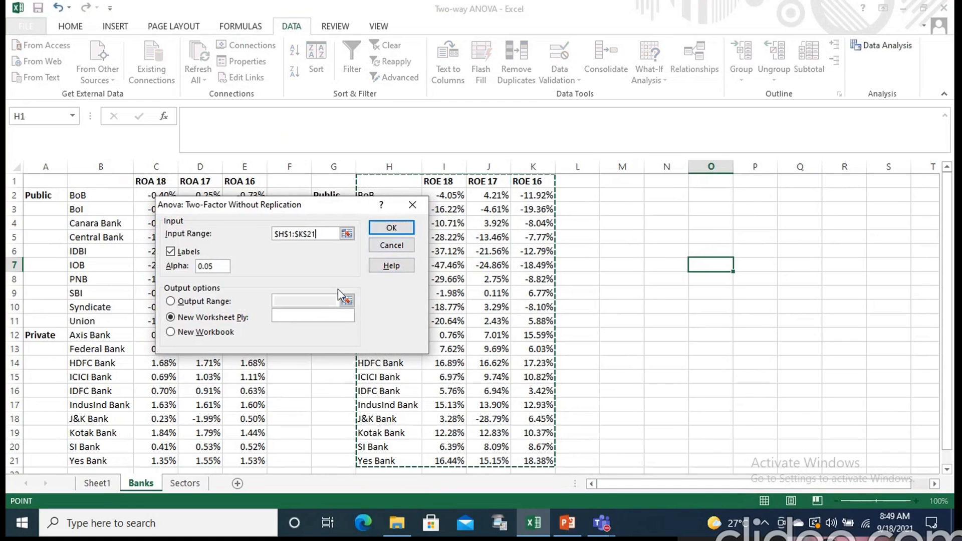
left_click(399, 236)
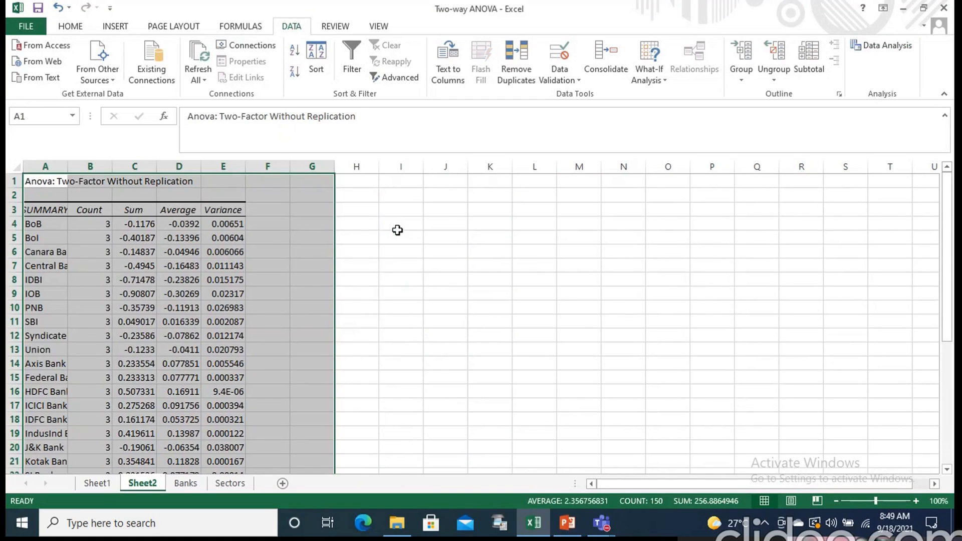
left_click_drag(947, 212, 948, 355)
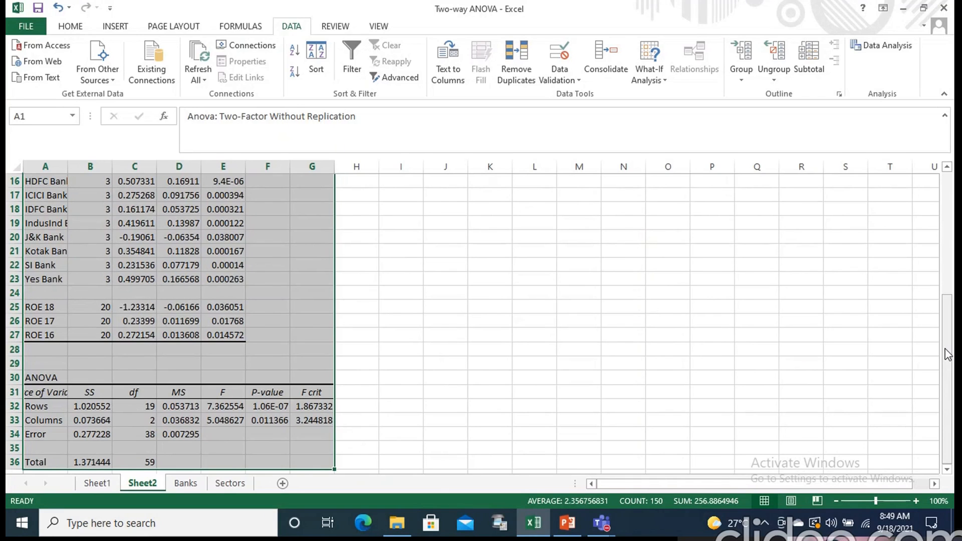
Review the ROE output's bank and year averages and variances, then examine its ANOVA table.
left_click_drag(947, 354, 949, 175)
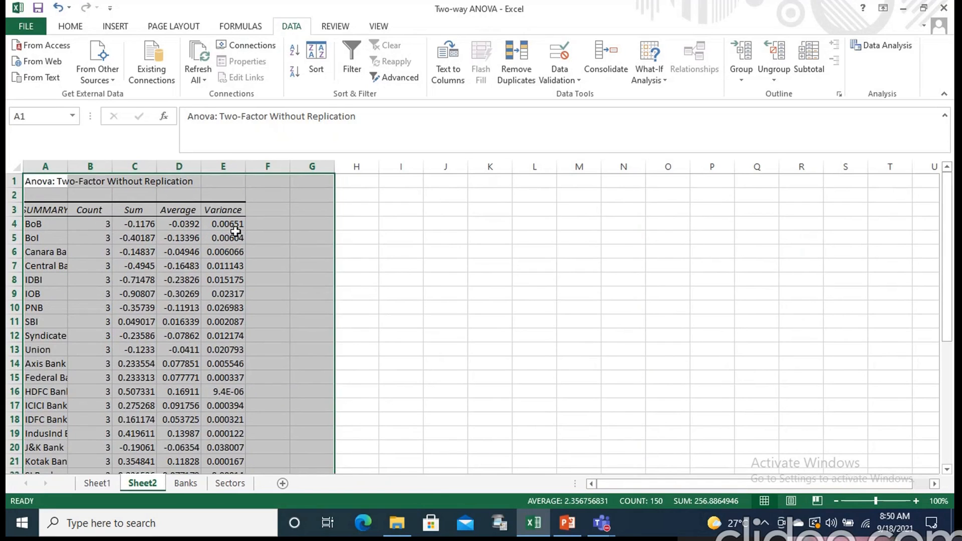
left_click(948, 470)
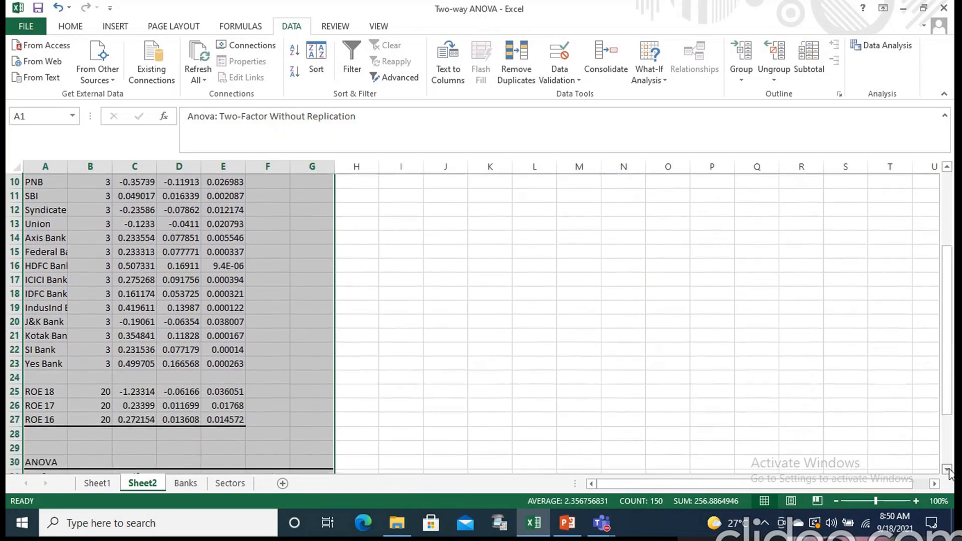
left_click(948, 471)
left_click(948, 471)
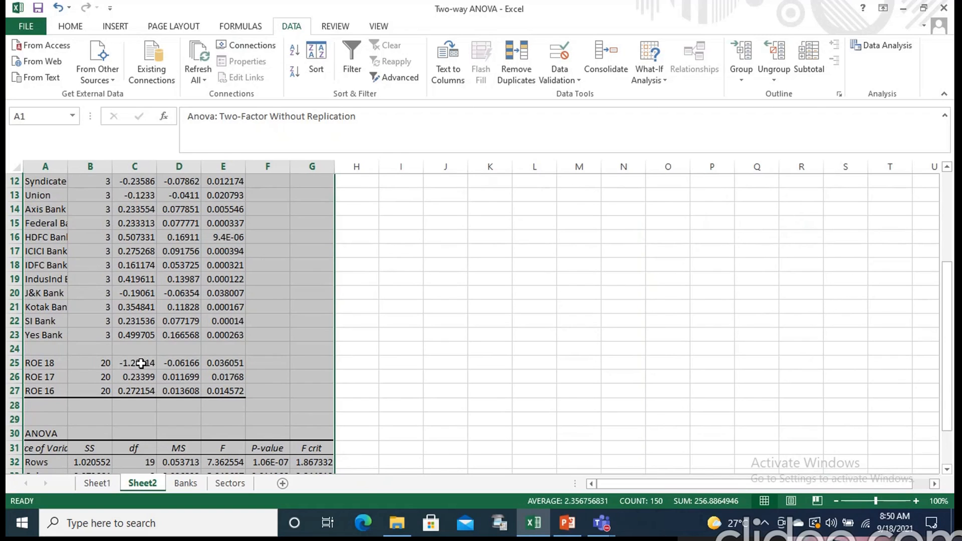
left_click_drag(184, 366, 223, 371)
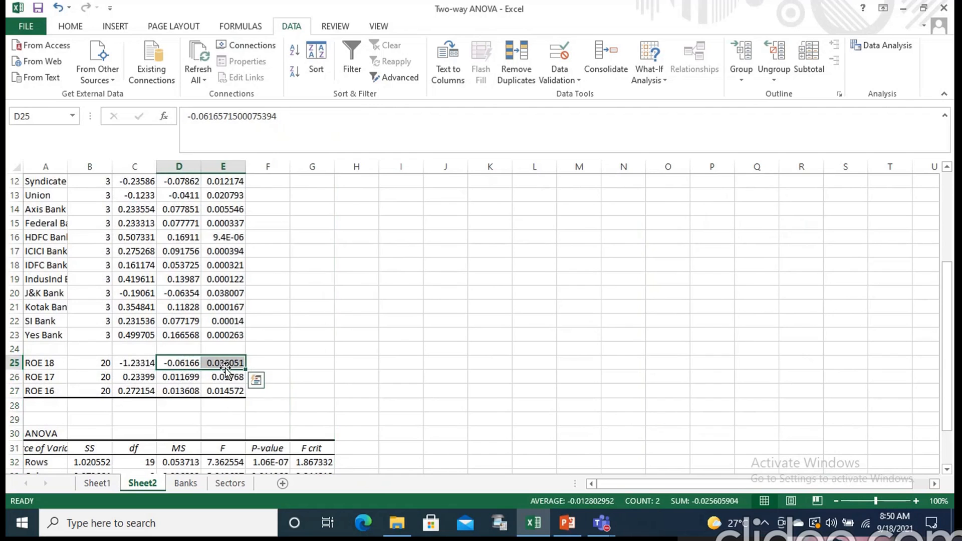
left_click(947, 470)
left_click(947, 470)
left_click(947, 470)
left_click(947, 470)
left_click(947, 470)
left_click(947, 470)
left_click(947, 470)
left_click(947, 470)
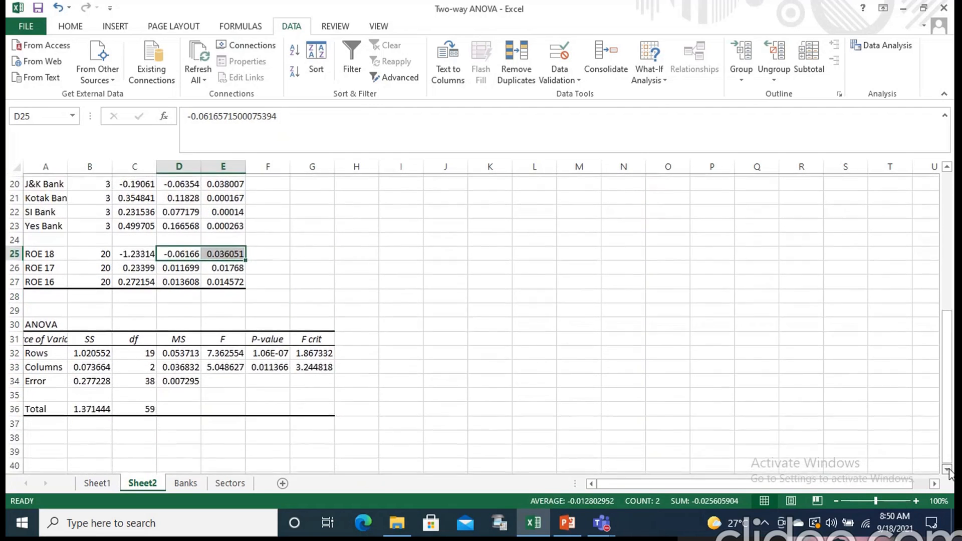
left_click(947, 470)
left_click(947, 470)
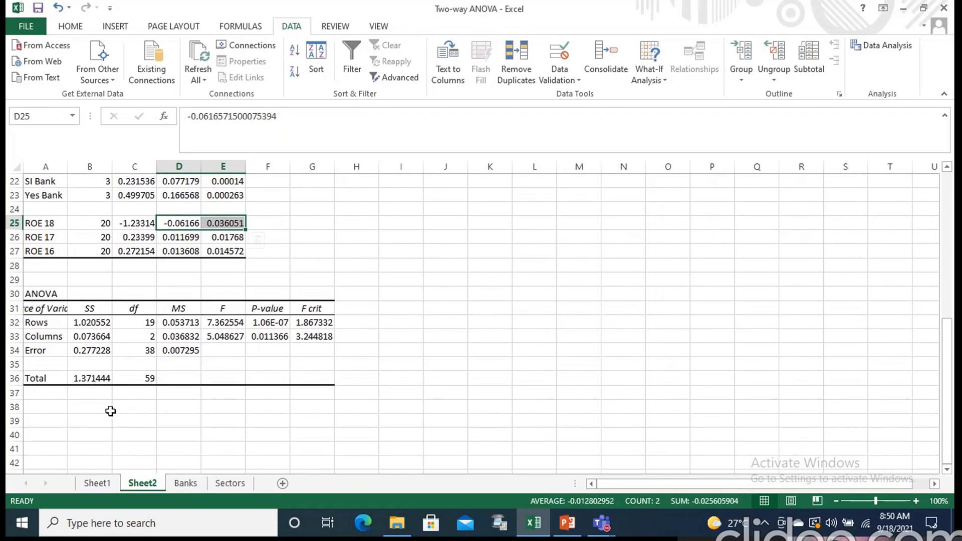
Below the ROE ANOVA table, label C38 Rows (Banks) and enter the decision Reject Ho in E38.
left_click(128, 409)
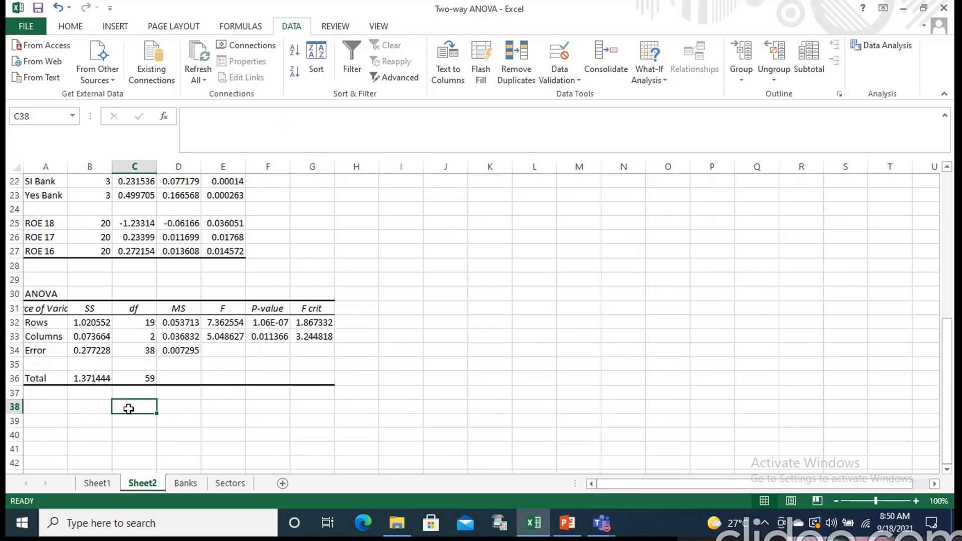
type("Rows")
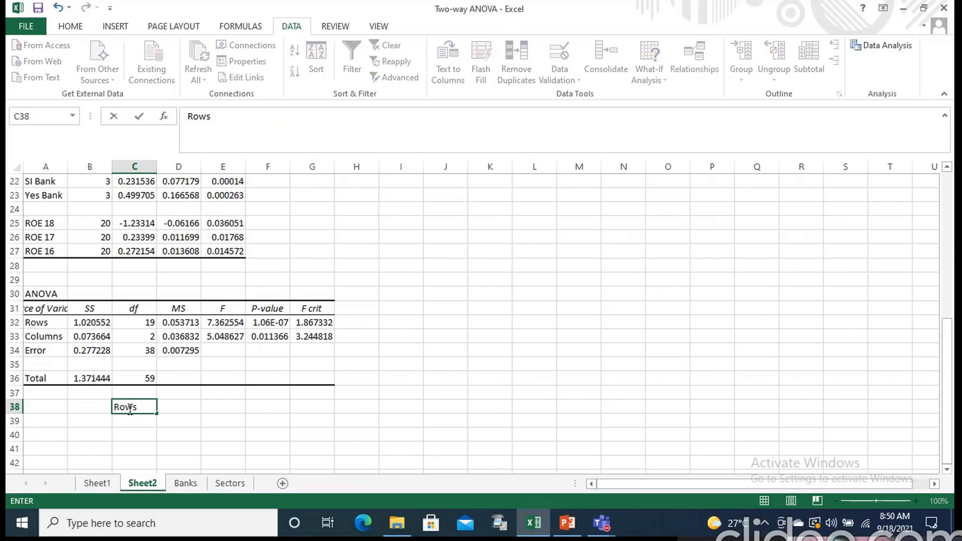
type(" (Banks)")
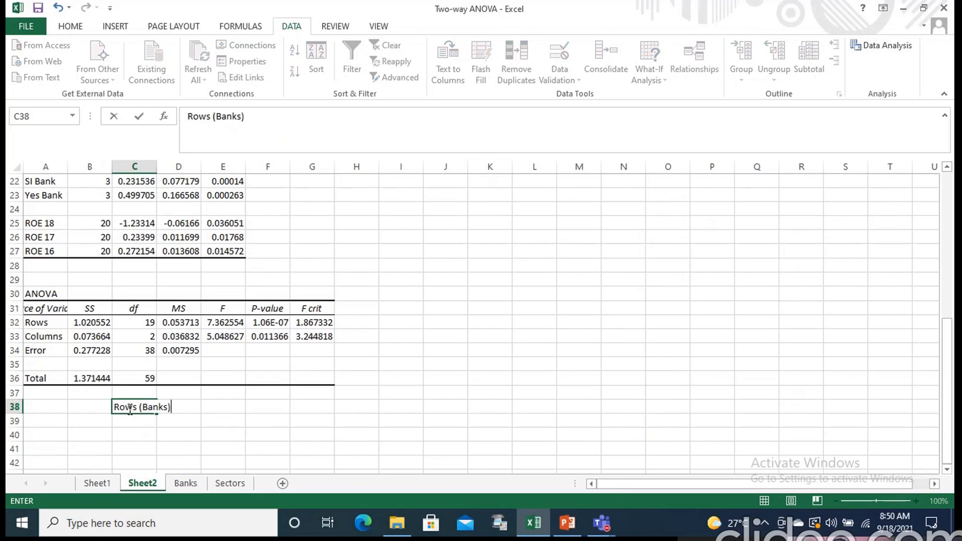
left_click(232, 410)
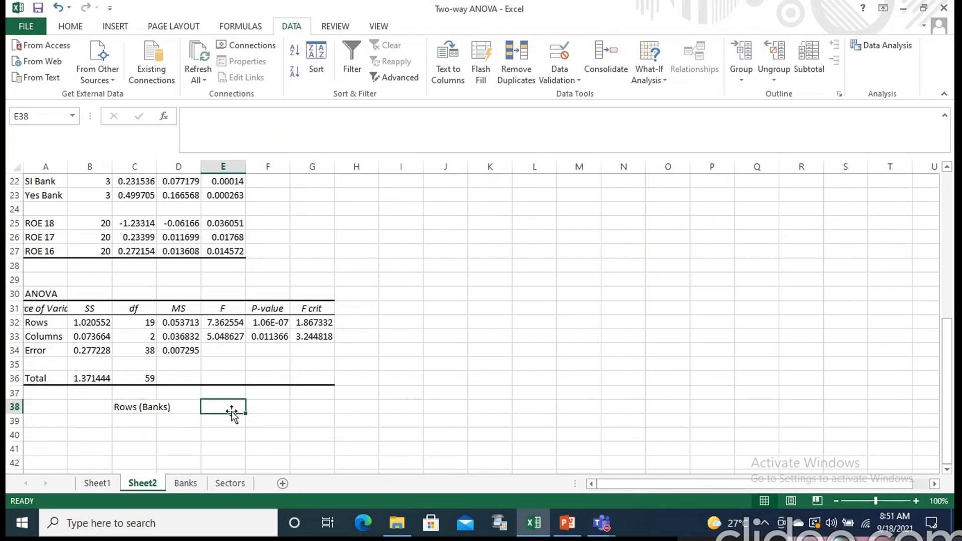
type("Re")
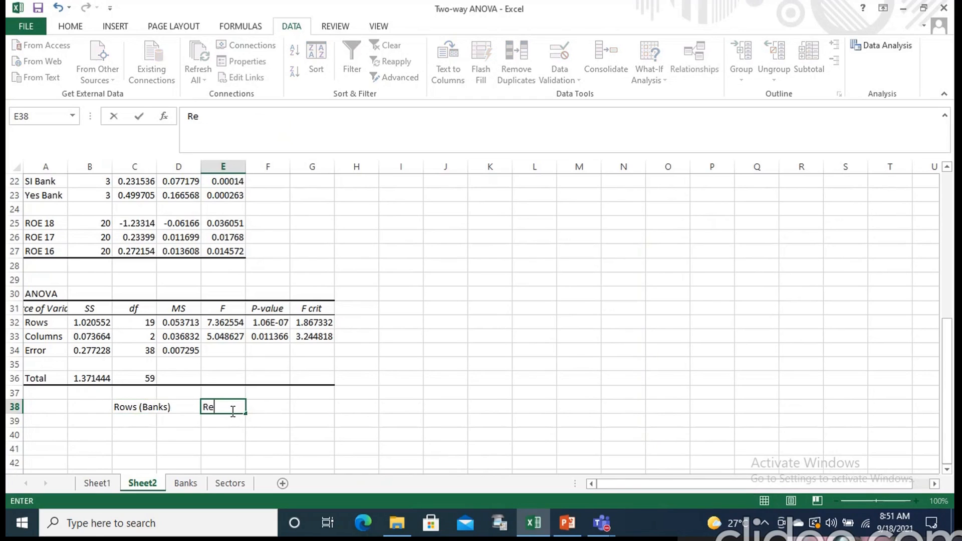
type("ject Ho")
Label C39 Columun (Years) beneath the banks label.
left_click(138, 416)
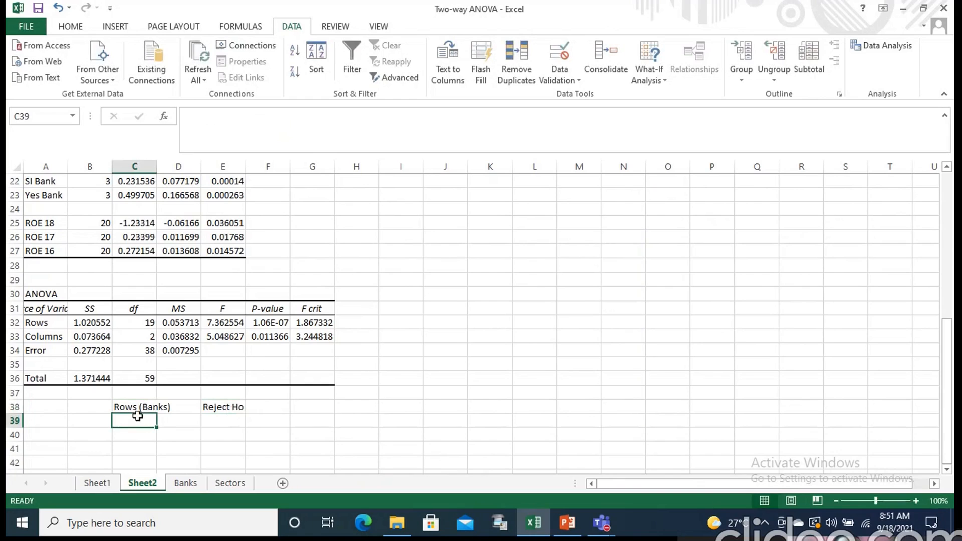
type("Columun (")
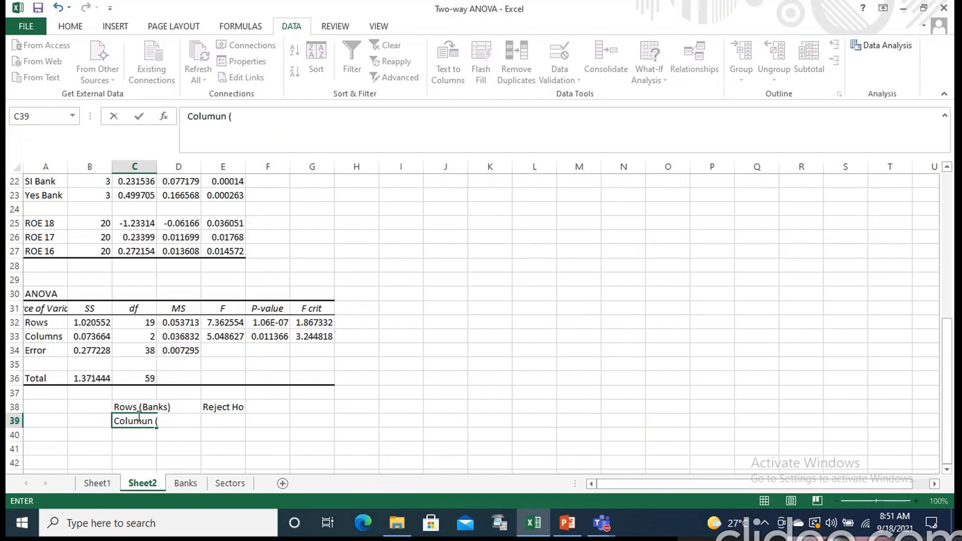
type("Yea")
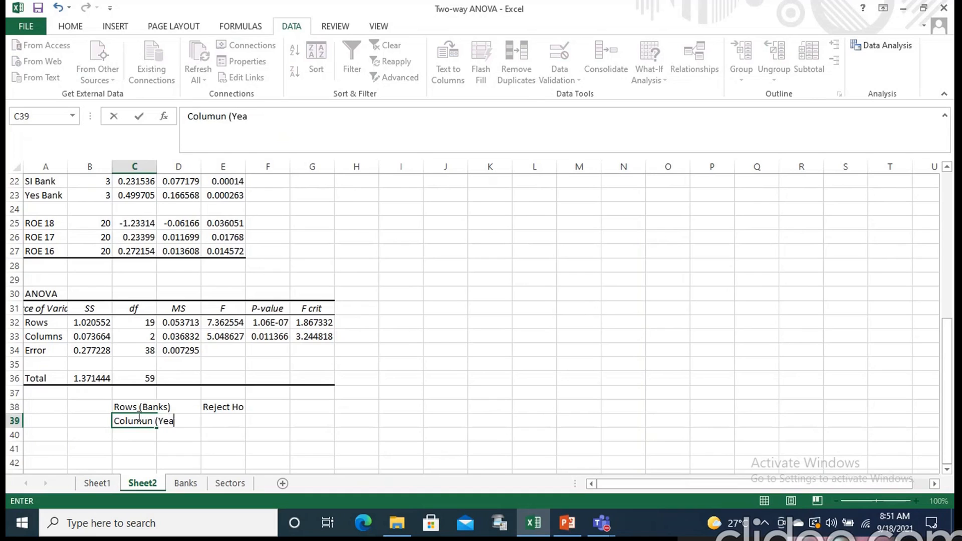
type("rs)")
Re-enter Reject Ho in E38 for the banks and enter the same decision for the years in E39.
left_click(242, 421)
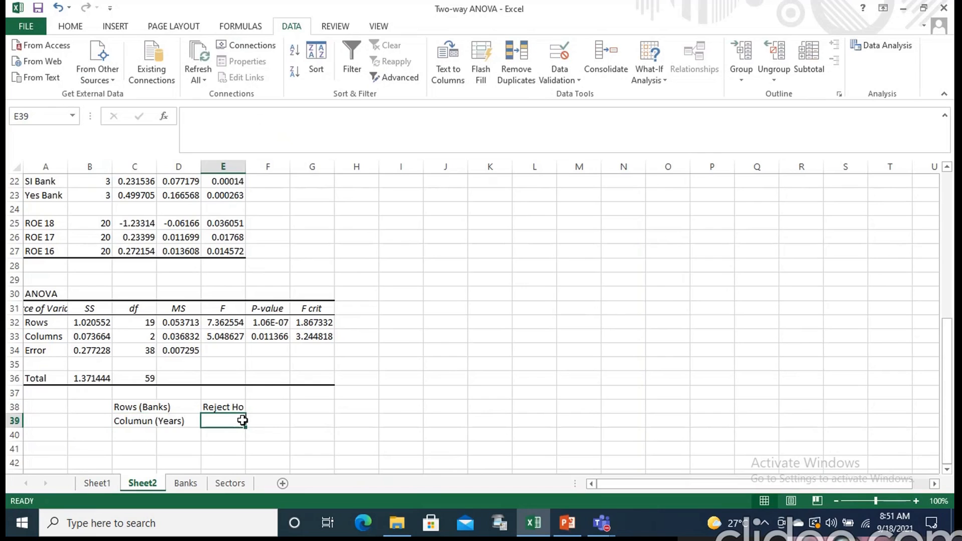
key("Up")
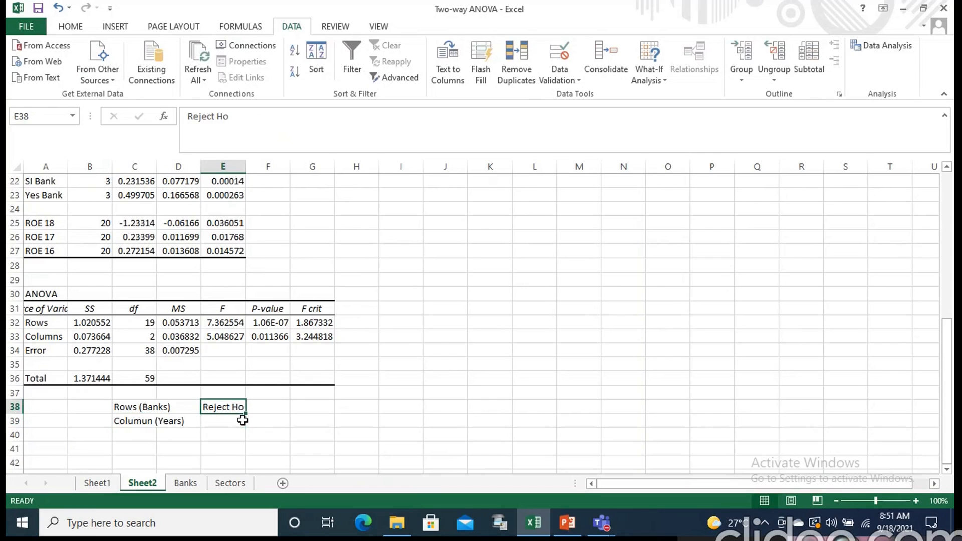
type("Reject")
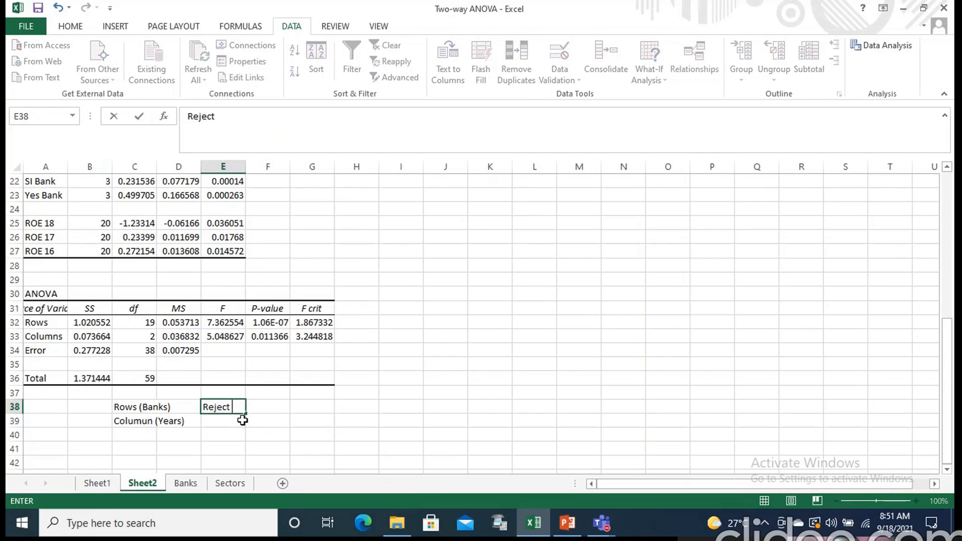
key("BackSpace")
key("BackSpace")
type("t Ho")
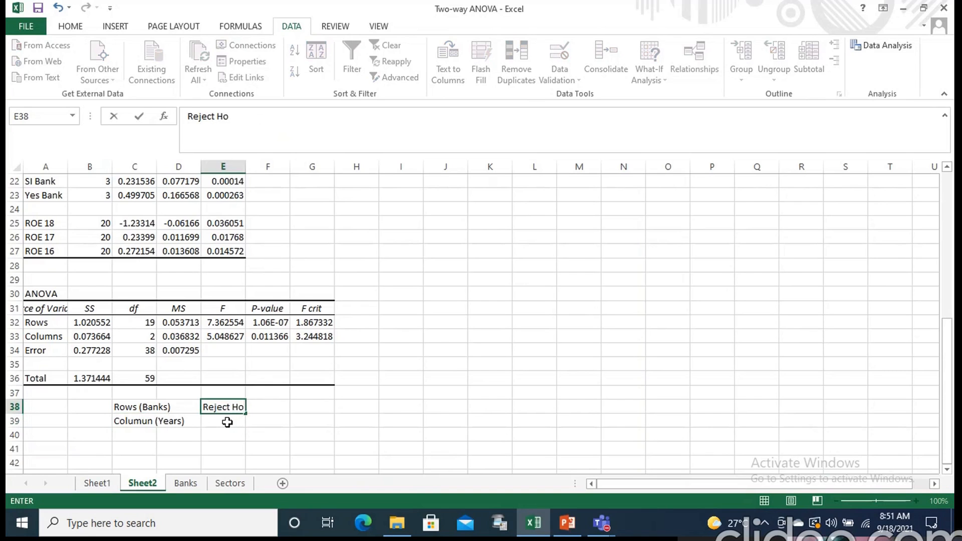
left_click(227, 421)
type("Reje")
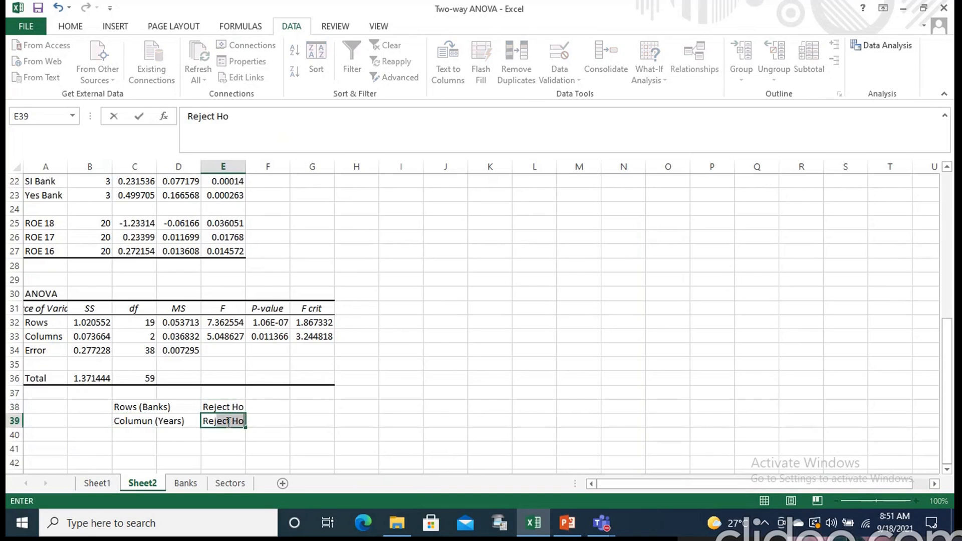
type("ct")
left_click(413, 429)
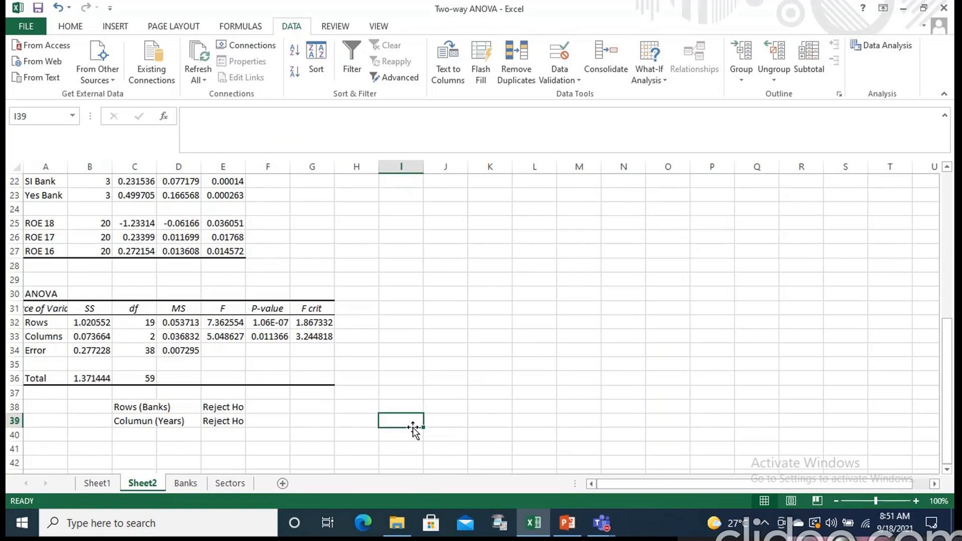
Write the row interpretation Avg ROE of Banks are not similar in J38.
left_click(456, 406)
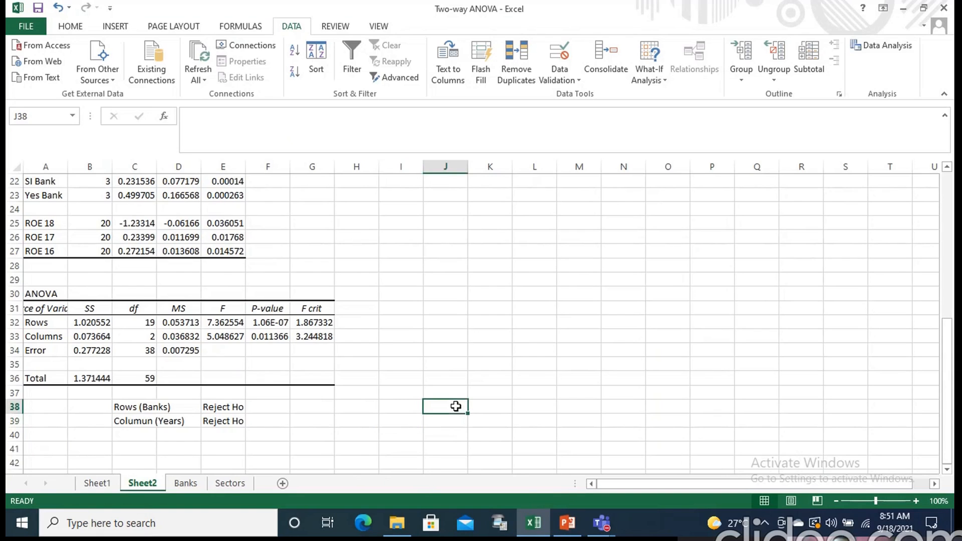
type("Avg ")
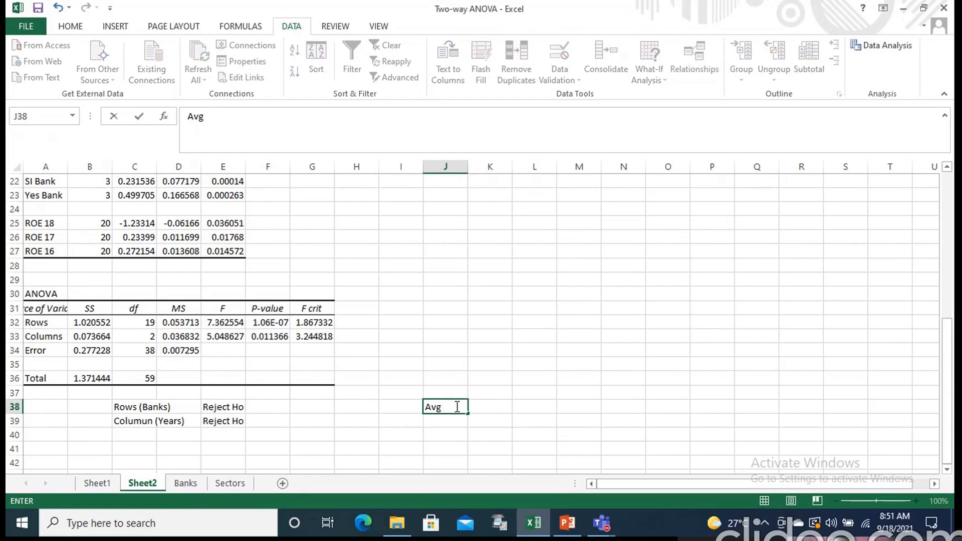
type("ROE of Bank")
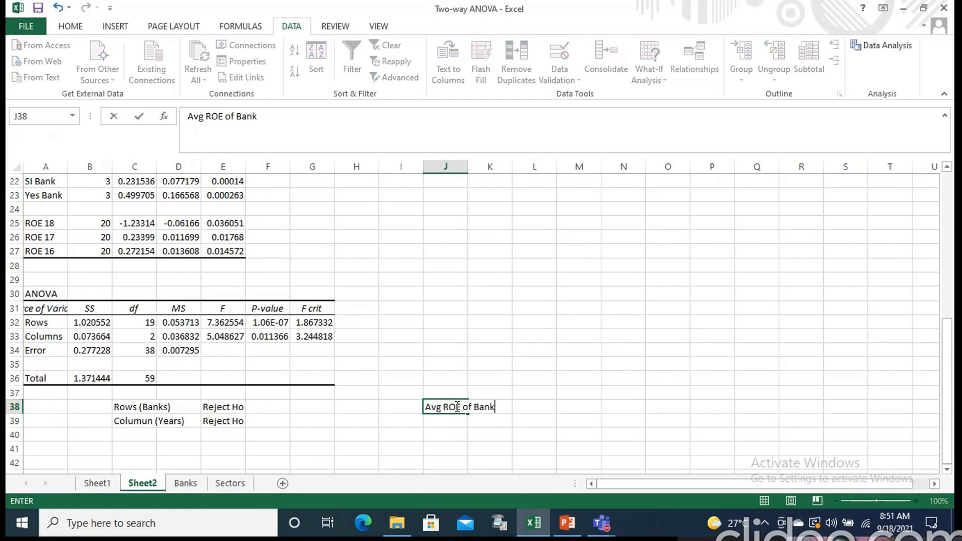
type("s are no")
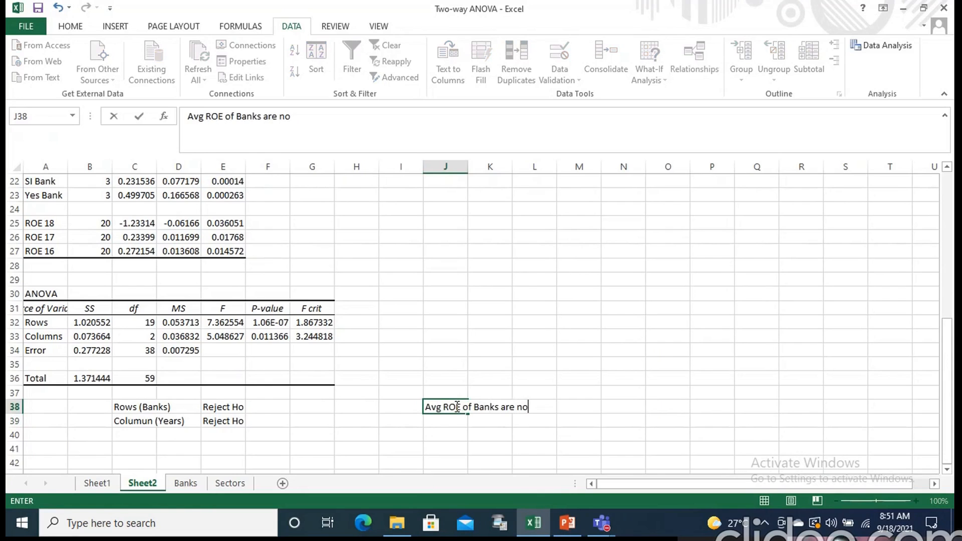
type("t similar")
Write the column interpretation Avg ROE across years are not similar in J39.
left_click(453, 421)
type("Avg ")
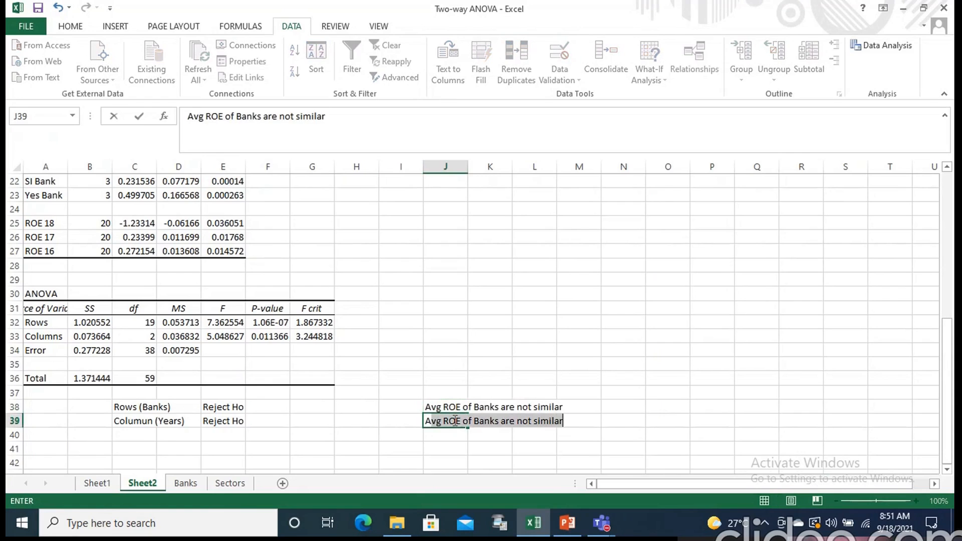
type("ROE ")
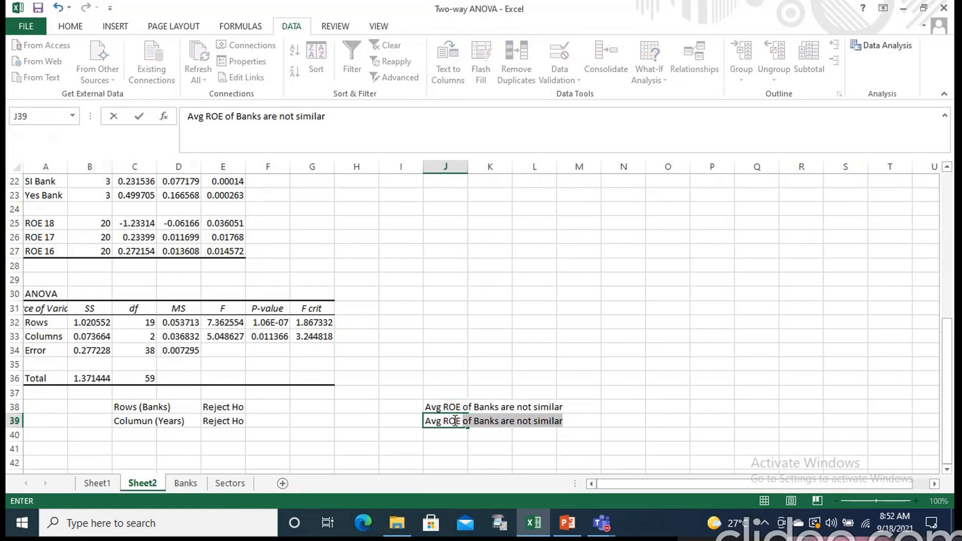
type("across yea")
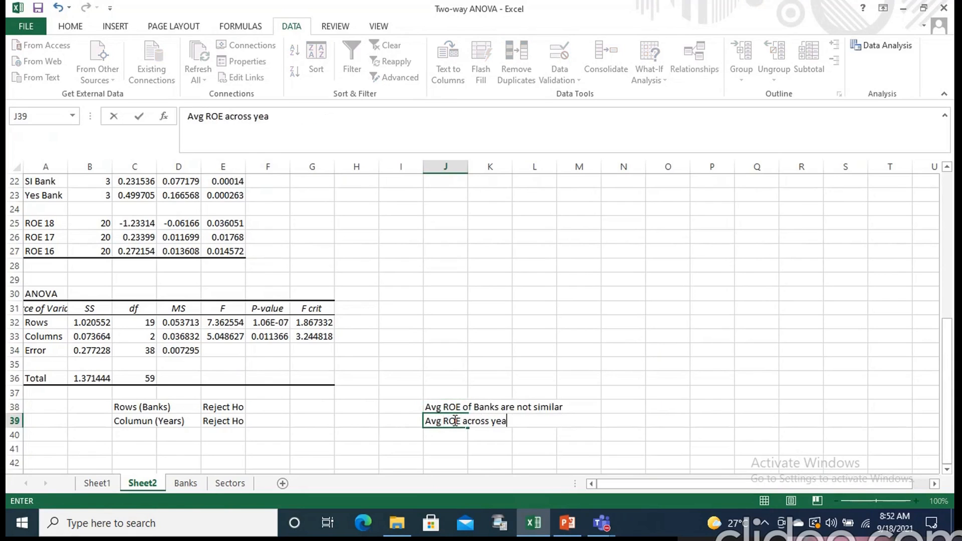
type("rs are not similar")
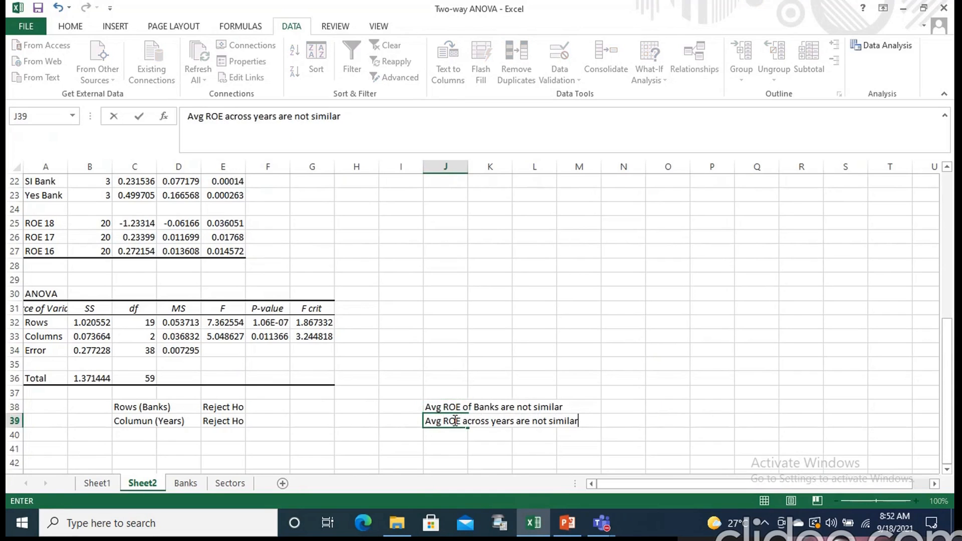
left_click(513, 448)
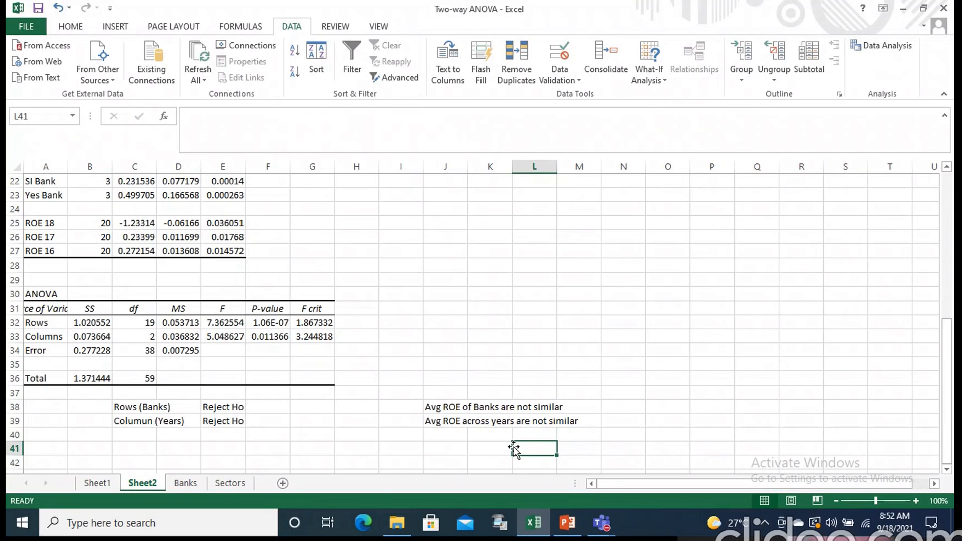
On the Sectors sheet, enter the label Factor 1 in N1 and name the factor Sector in O1.
left_click(245, 484)
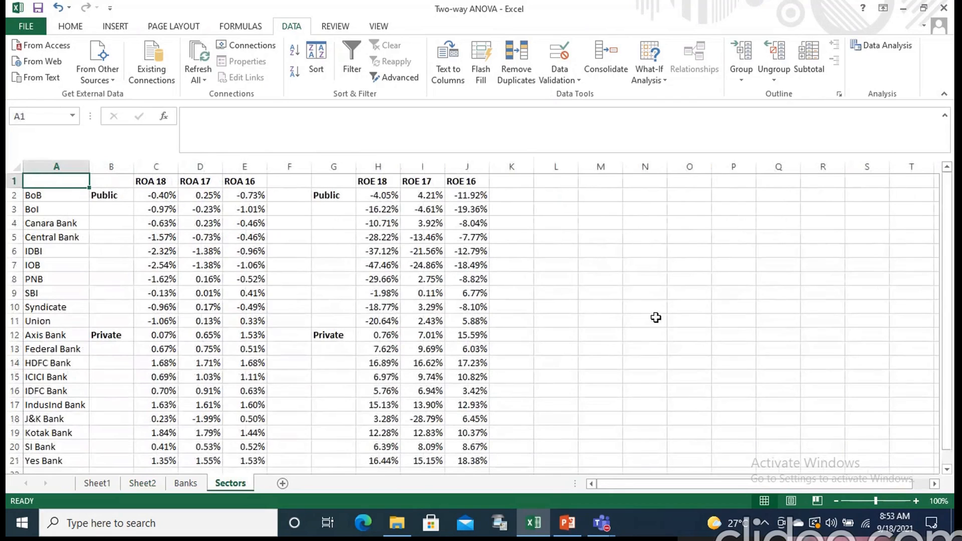
left_click(633, 181)
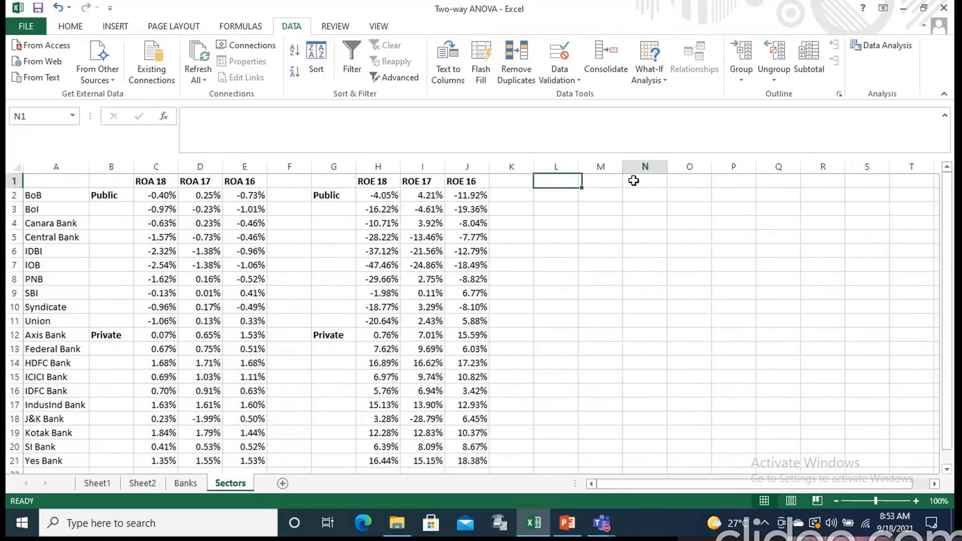
type("Factor")
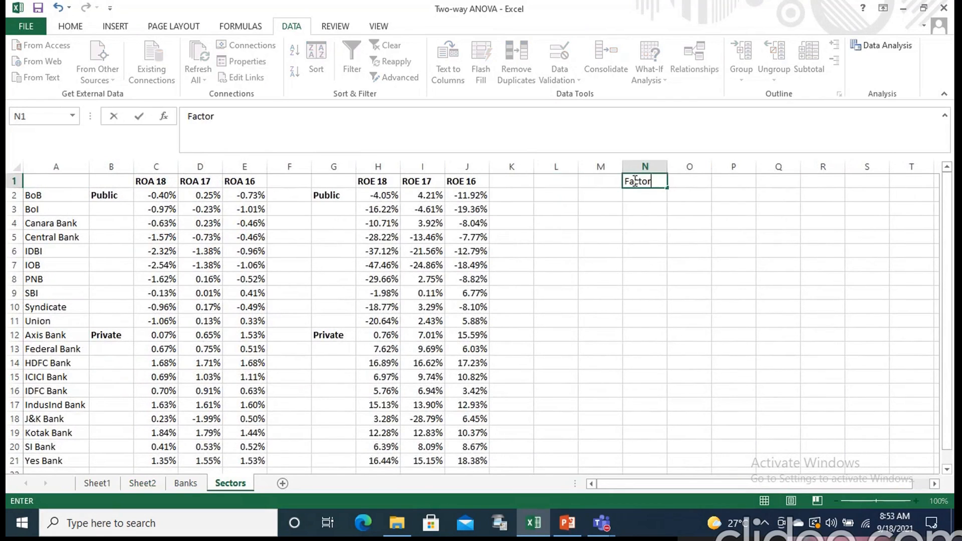
type(" 1")
left_click(692, 182)
type("Year")
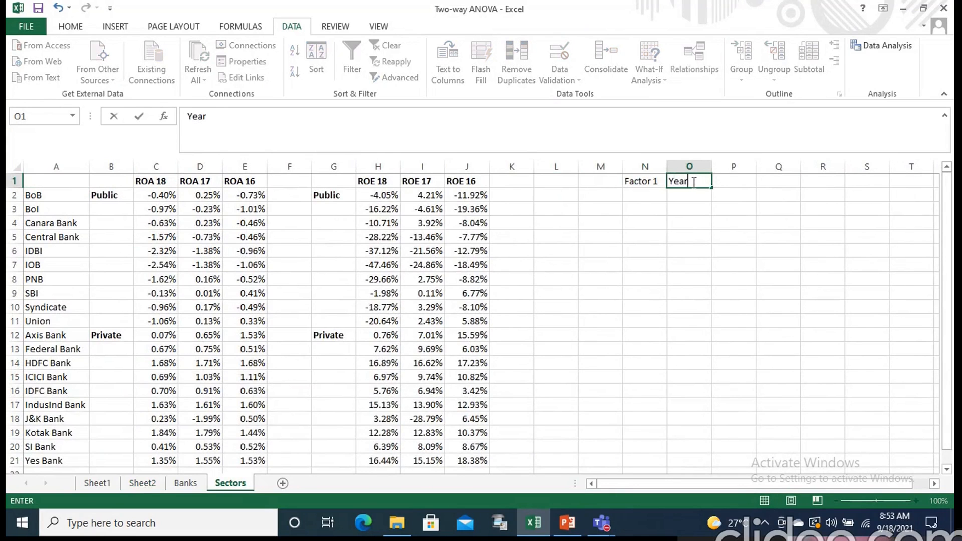
key("BackSpace")
key("BackSpace")
key("BackSpace")
key("BackSpace")
type("Sector")
Enter the second factor's label Facror 2 in N2 and its name Year in O2.
left_click(637, 196)
type("Facror")
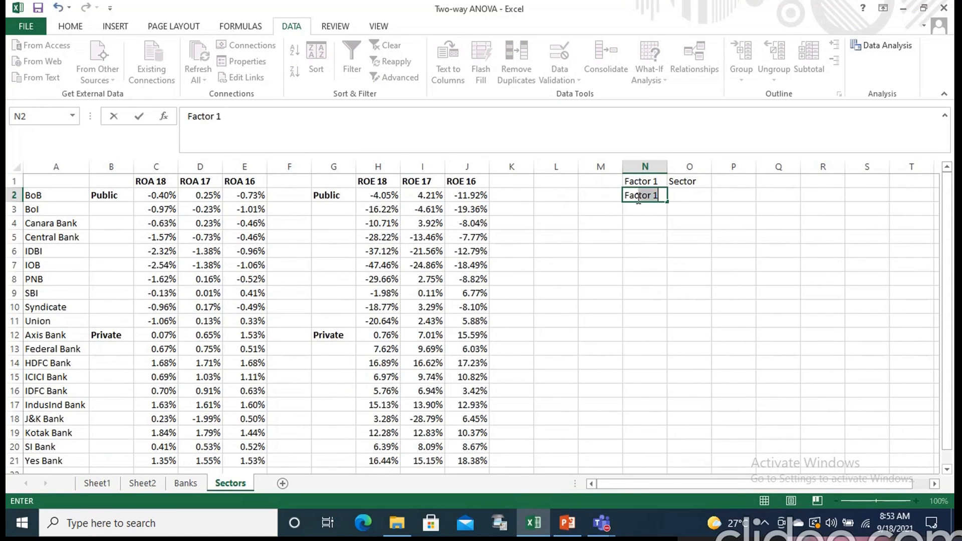
type(" 2")
left_click(697, 197)
type("Year")
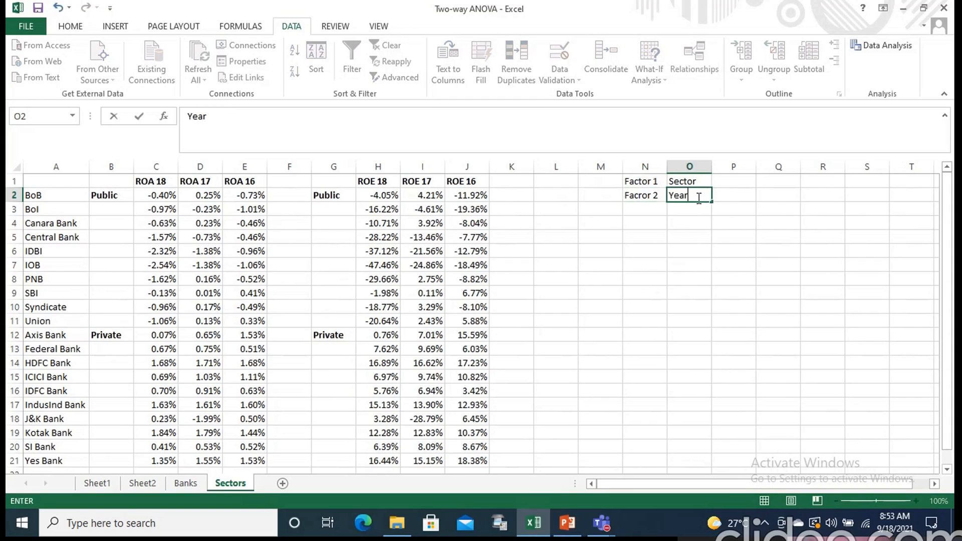
Enter the note Sub Factors -Public and Private in P1, beside the Sector factor.
left_click(690, 269)
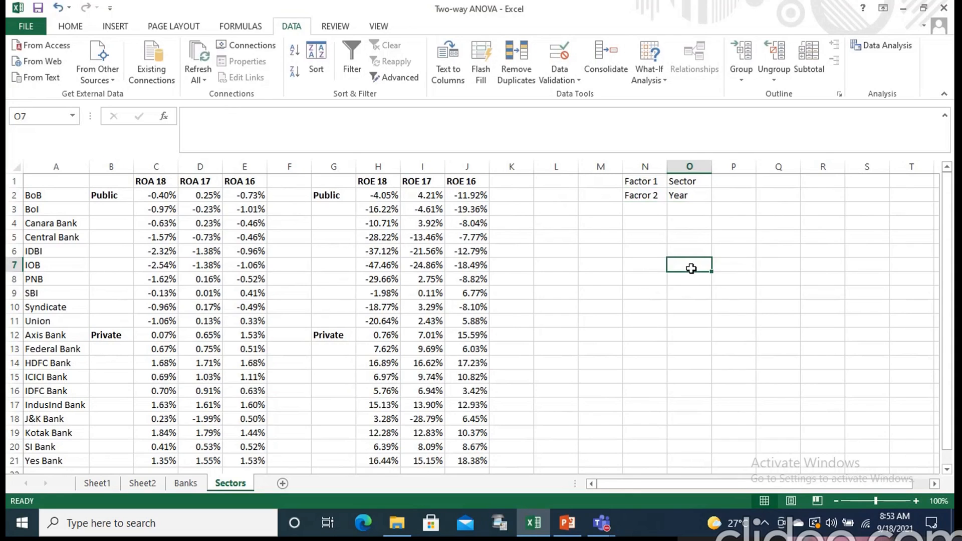
left_click(727, 184)
type("Su")
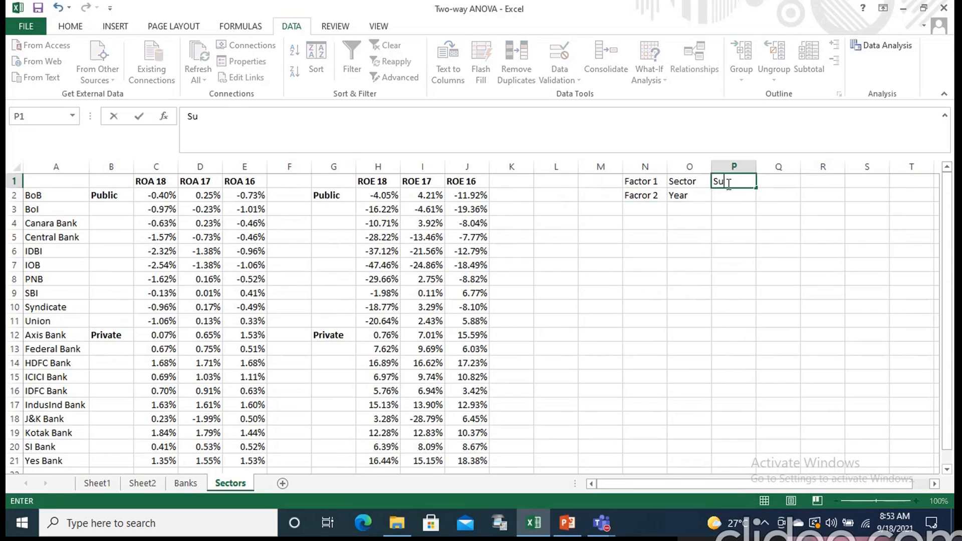
type("b Factor")
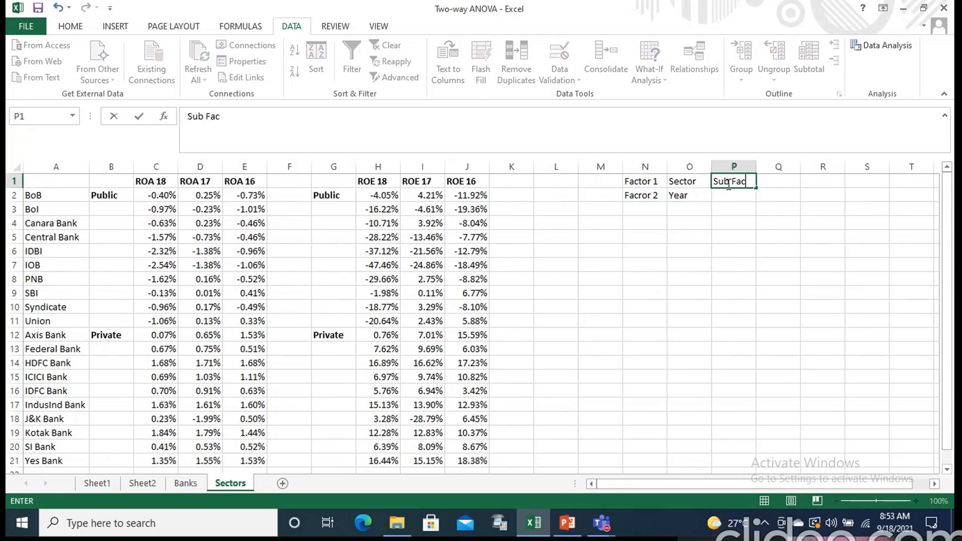
key("BackSpace")
type("rs -Pub")
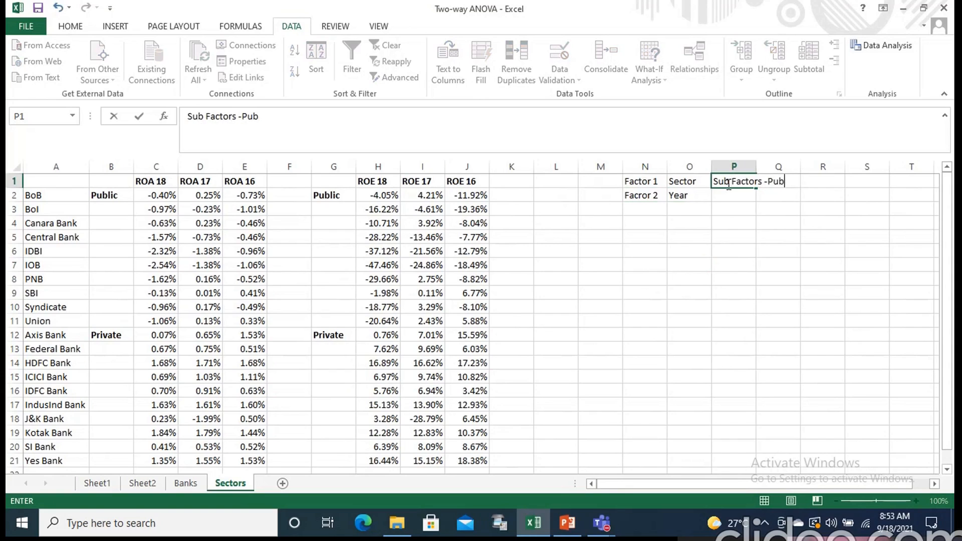
type("lic and Private")
left_click(730, 218)
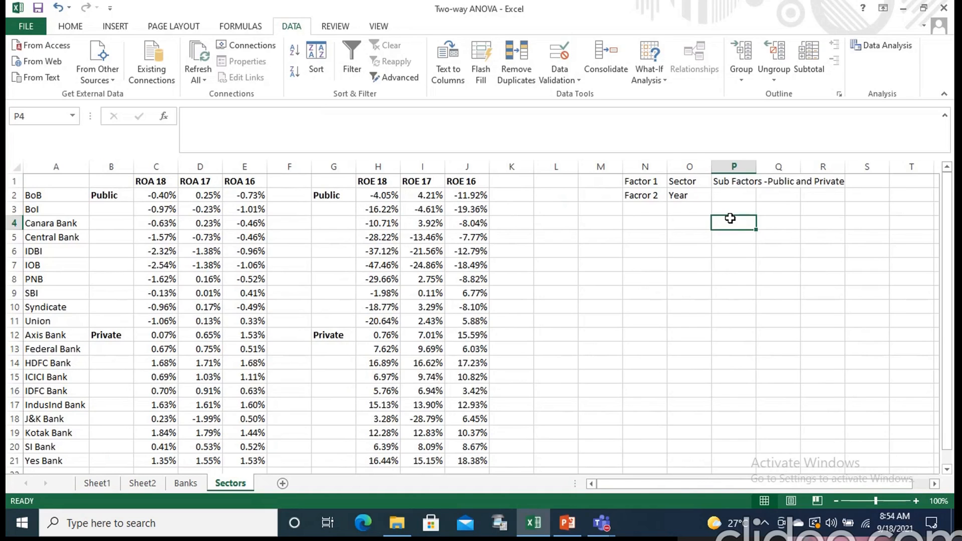
left_click(648, 235)
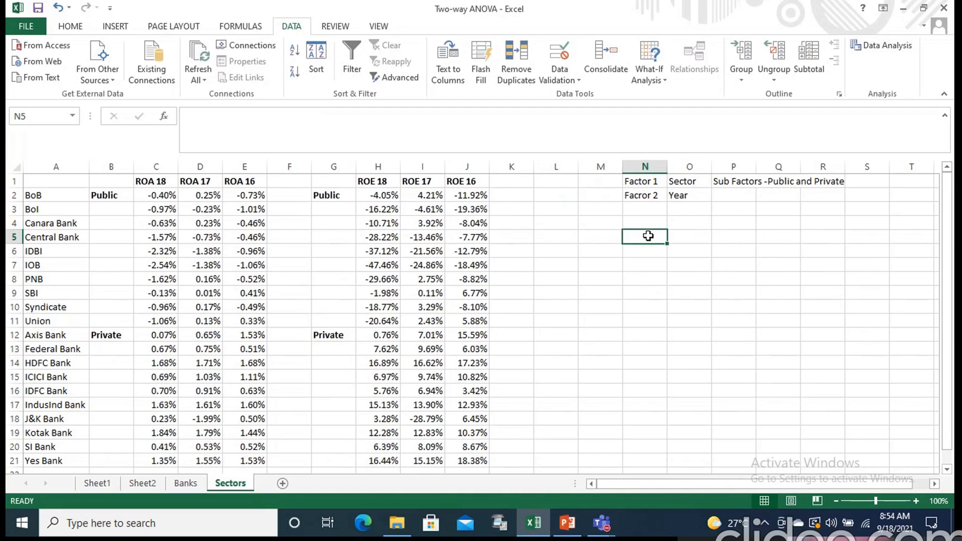
left_click(686, 184)
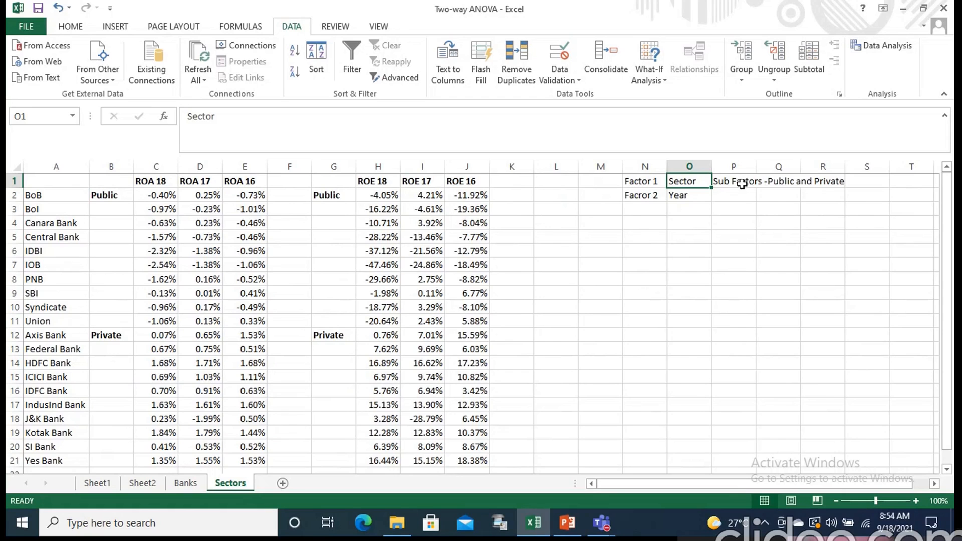
left_click(636, 225)
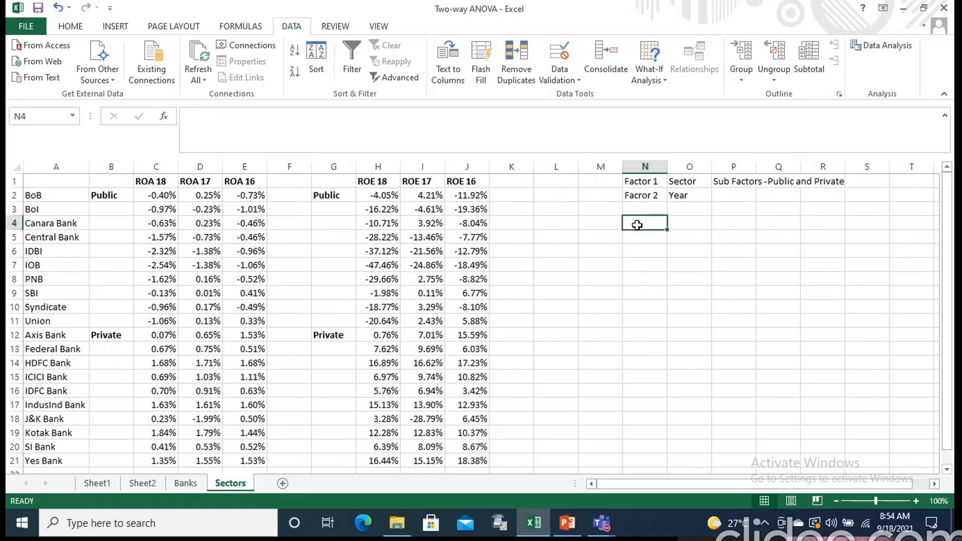
Enter the null hypothesis labels Ho1, Ho2 and Ho3 in cells L6 to L8.
left_click(558, 250)
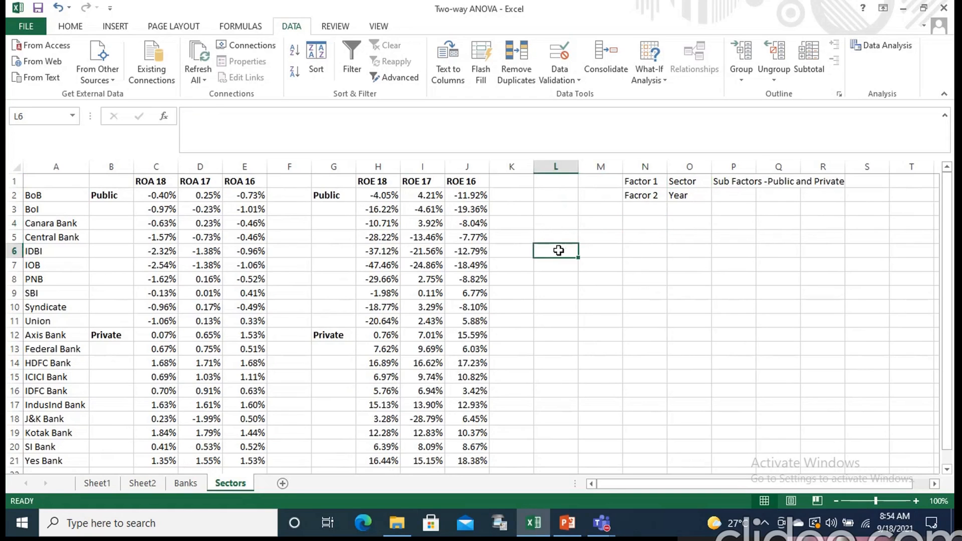
type("No")
key("BackSpace")
key("BackSpace")
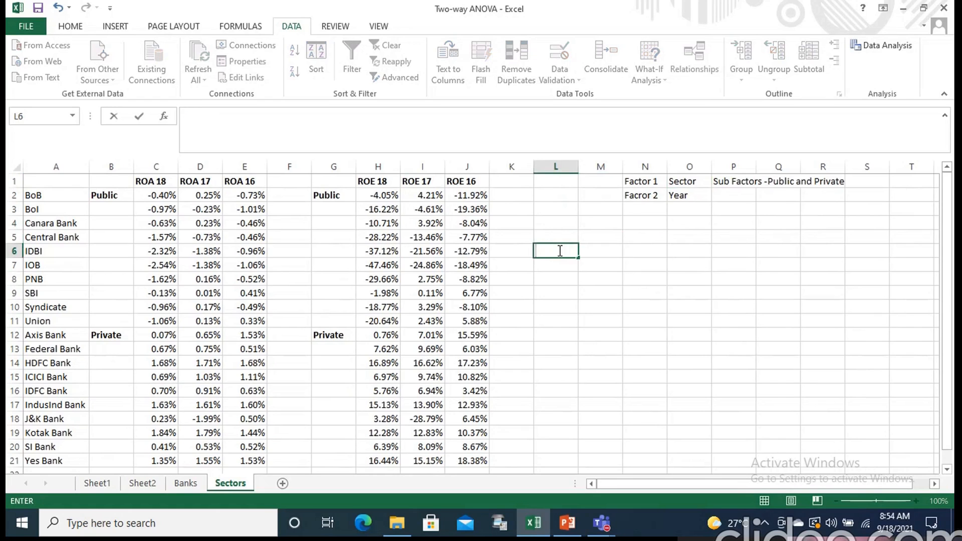
type("Ho1")
key("Return")
type("Ho2")
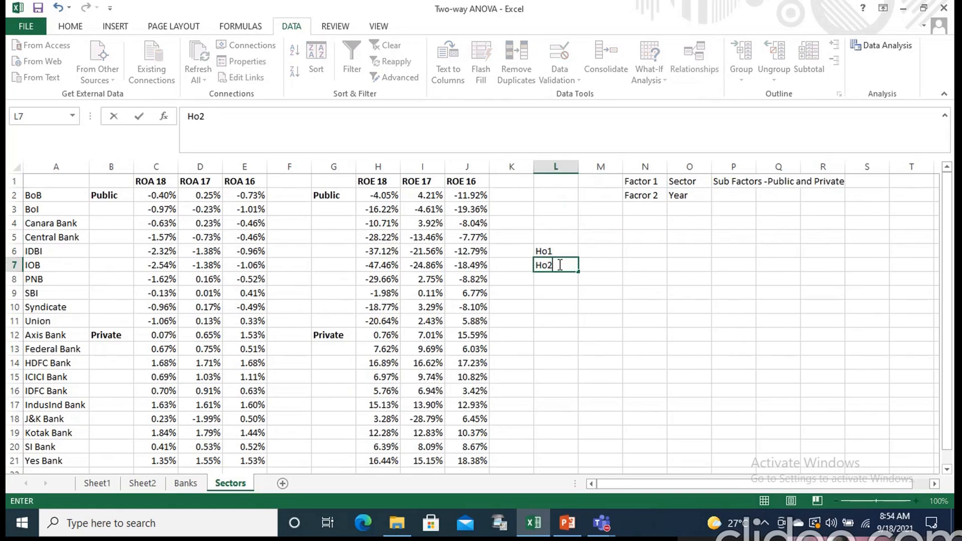
key("Return")
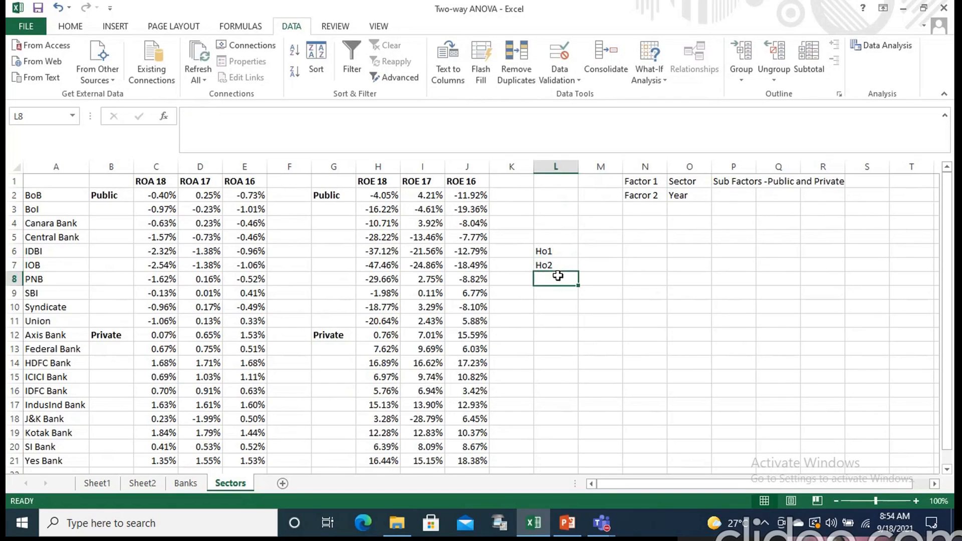
type("Ho3")
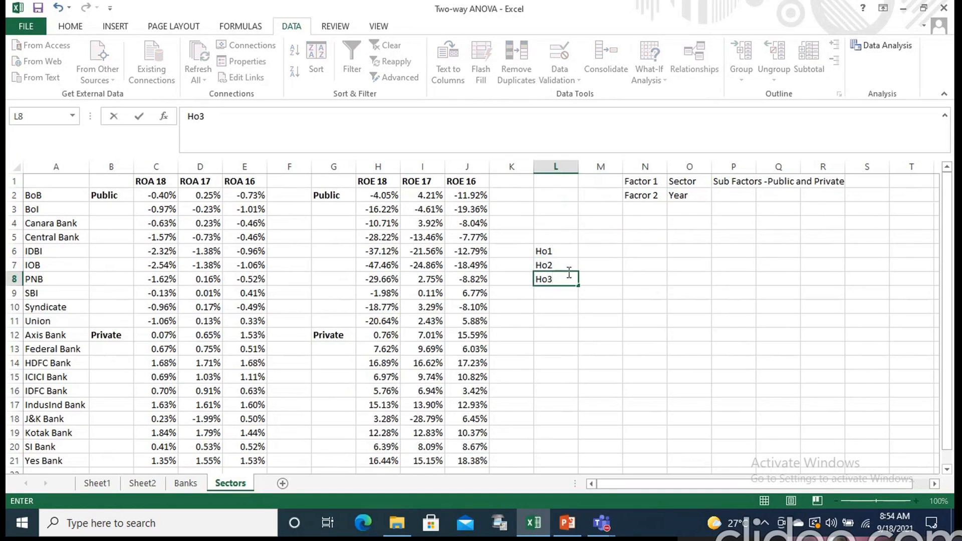
Write the first hypothesis Returns aare similar across the banks in M6, beside Ho1.
left_click(601, 250)
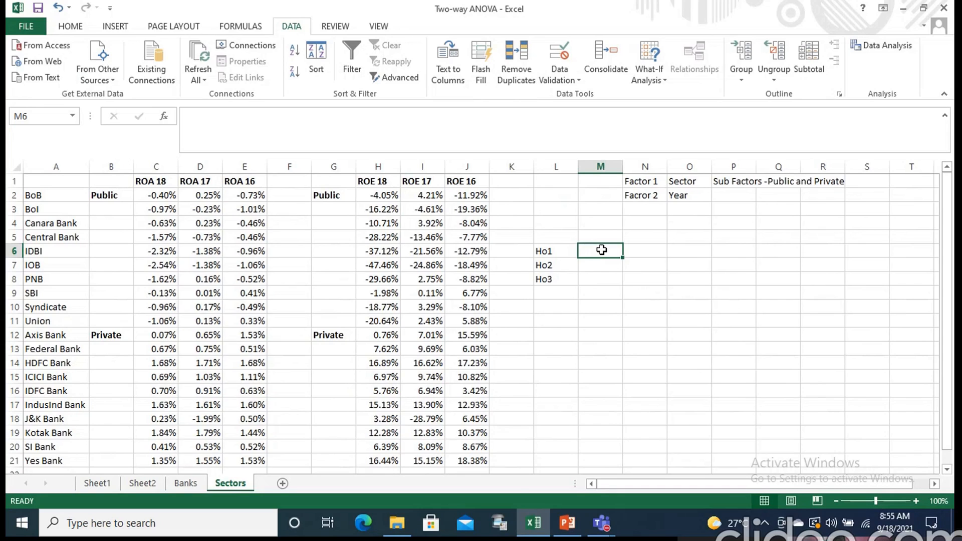
type("Re")
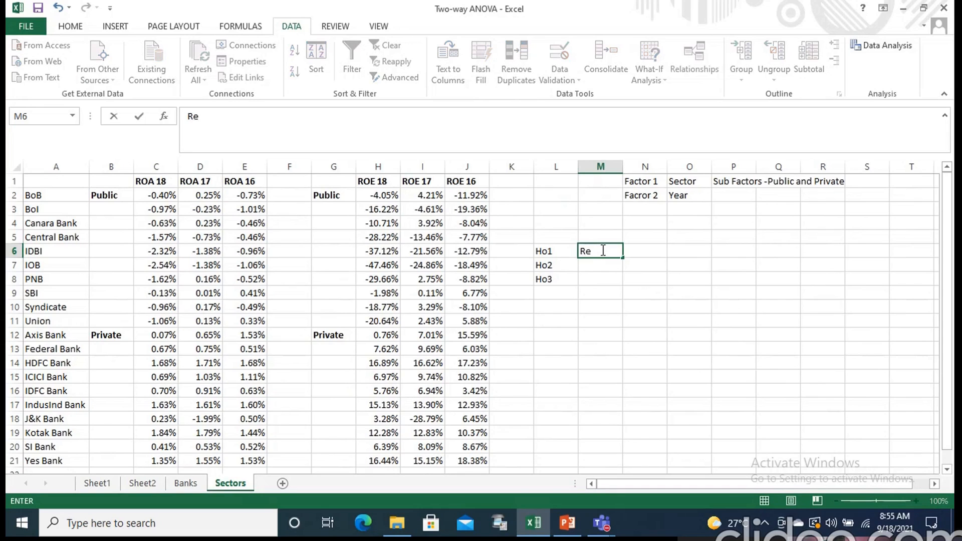
type("turns across")
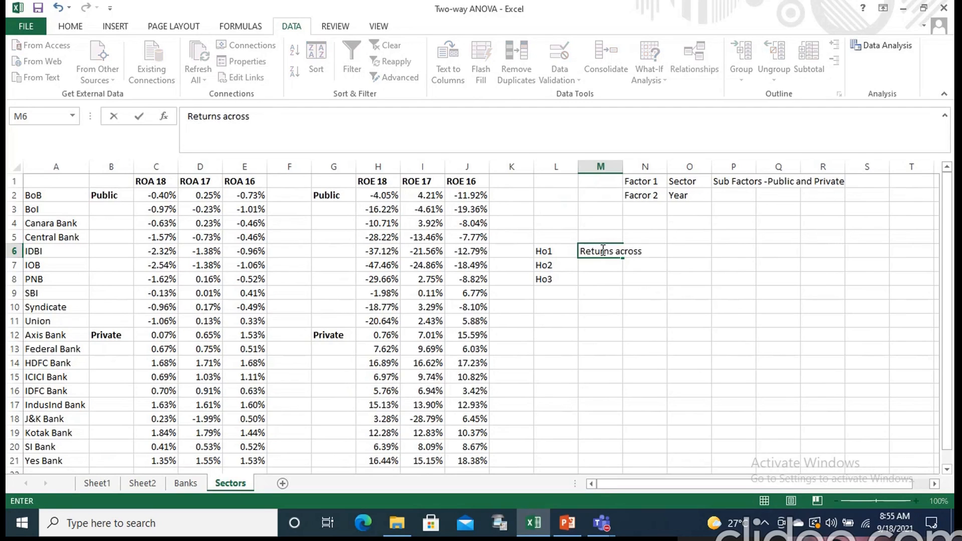
key("BackSpace")
key("BackSpace")
key("BackSpace")
key("BackSpace")
key("BackSpace")
type("are similar")
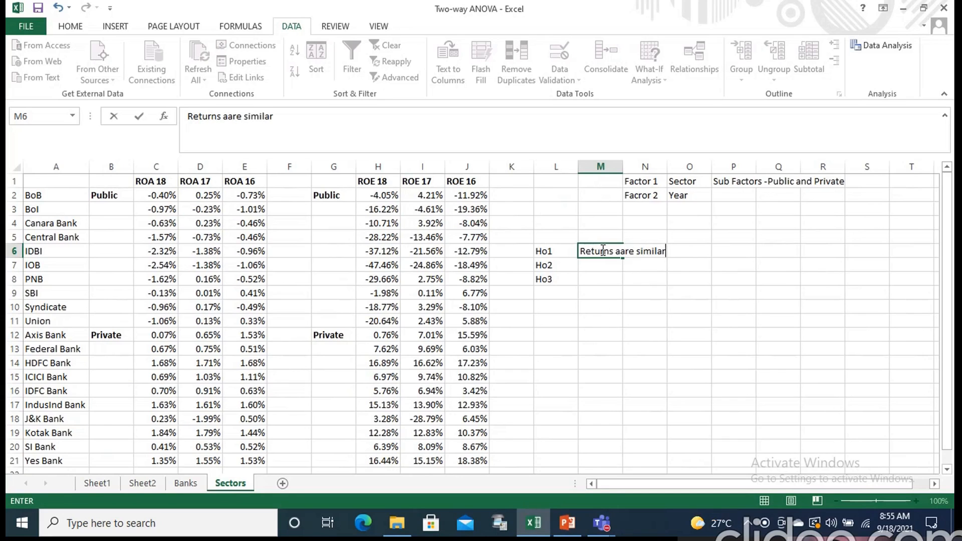
type(" across the ")
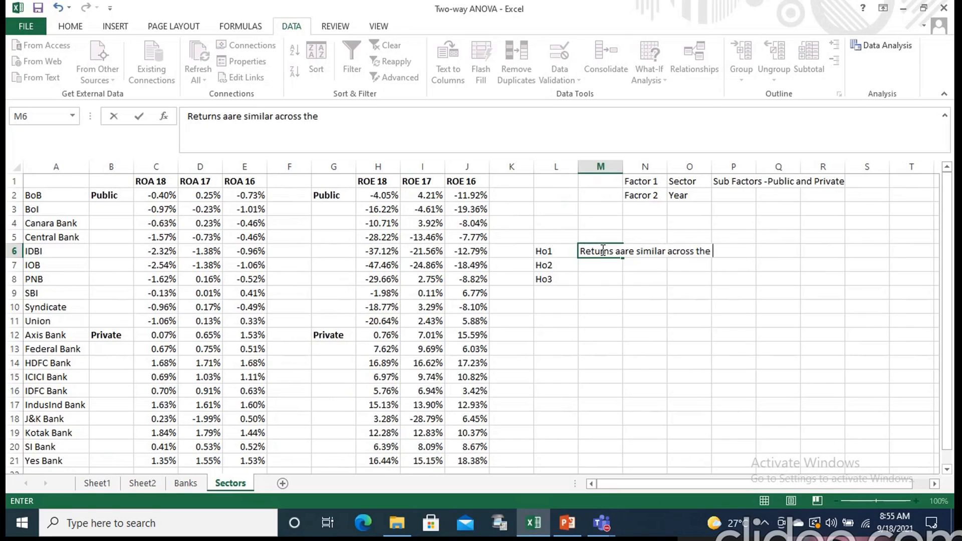
type("banks")
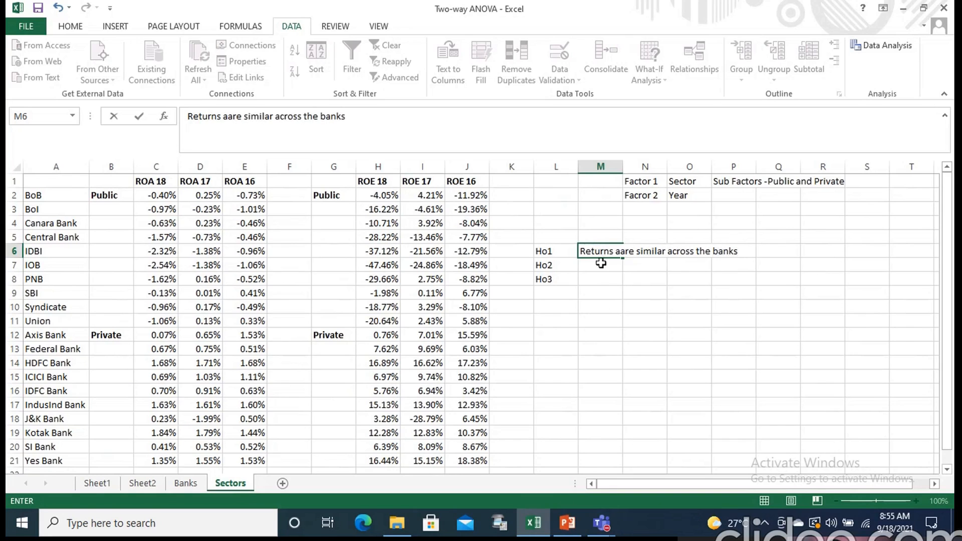
key("Return")
Write the second hypothesis Returns are similar for the years in M7, beside Ho2.
type("Retu")
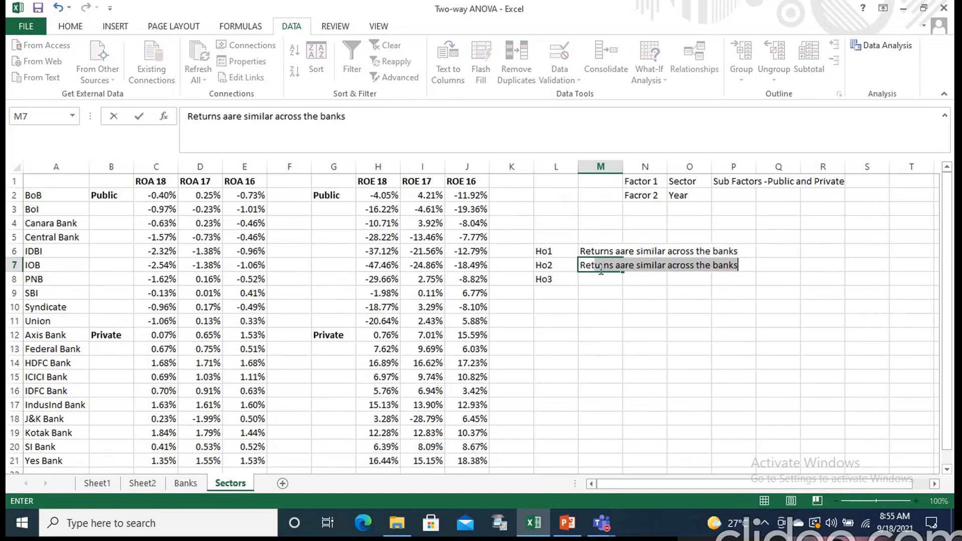
type("rns are s")
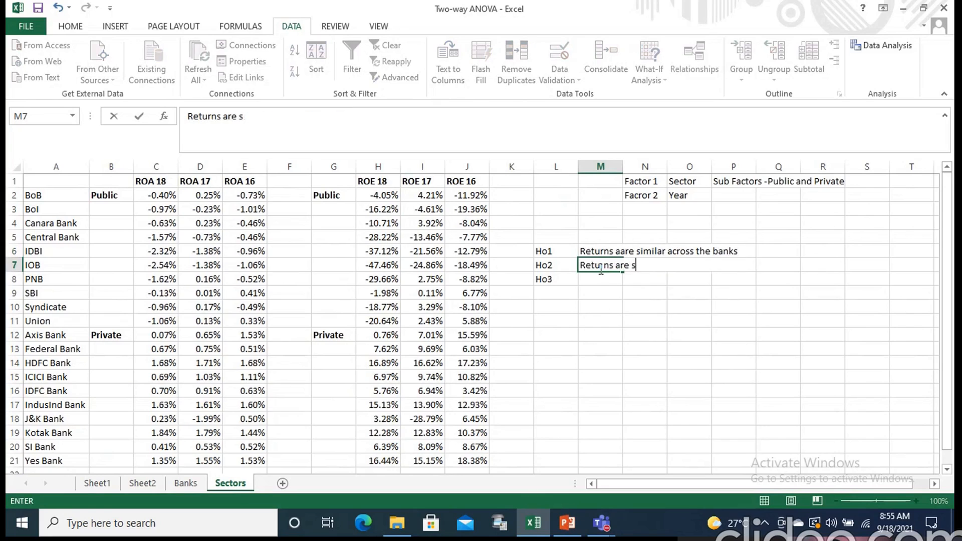
type("imilar for the year")
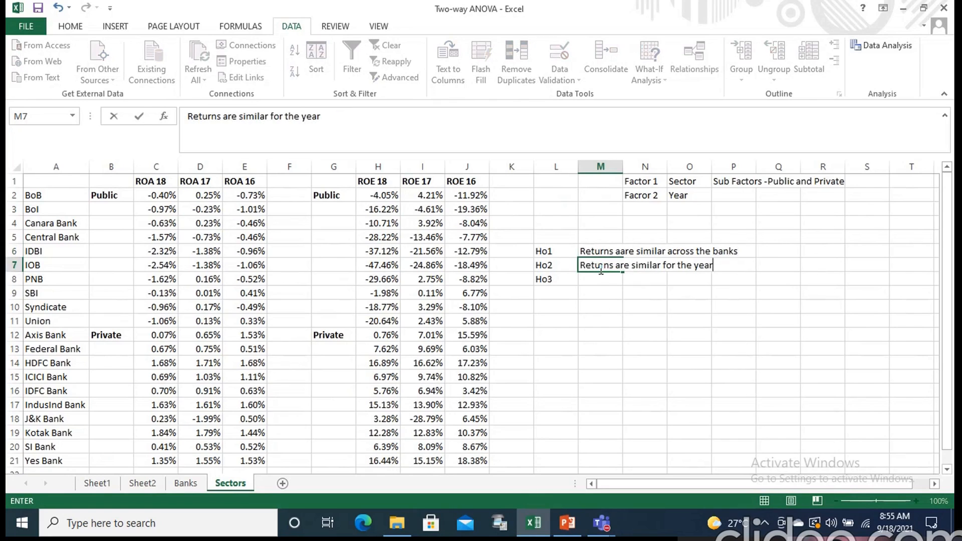
type("s")
Write the third hypothesis Returns are similar for sectors & years in M8, beside Ho3.
left_click(602, 279)
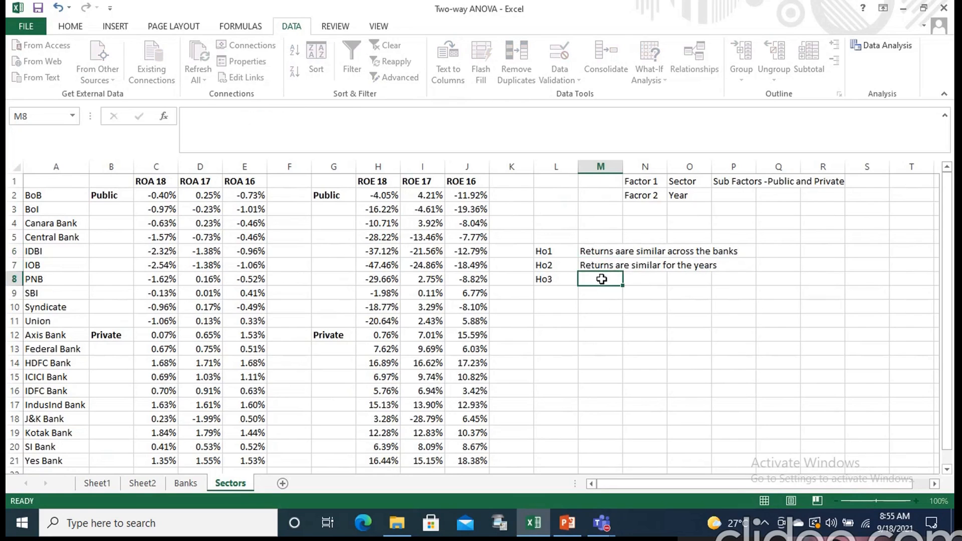
type("Retur")
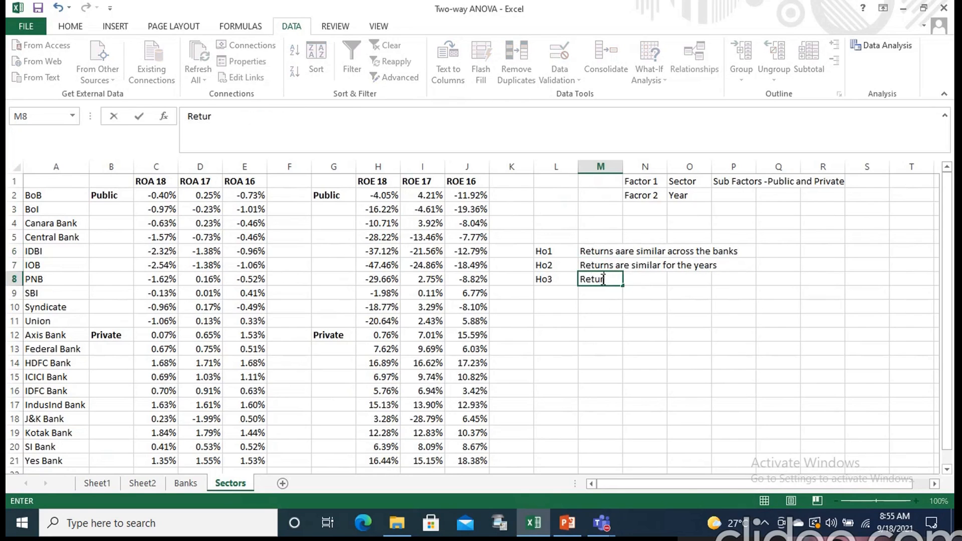
type("ns are simi")
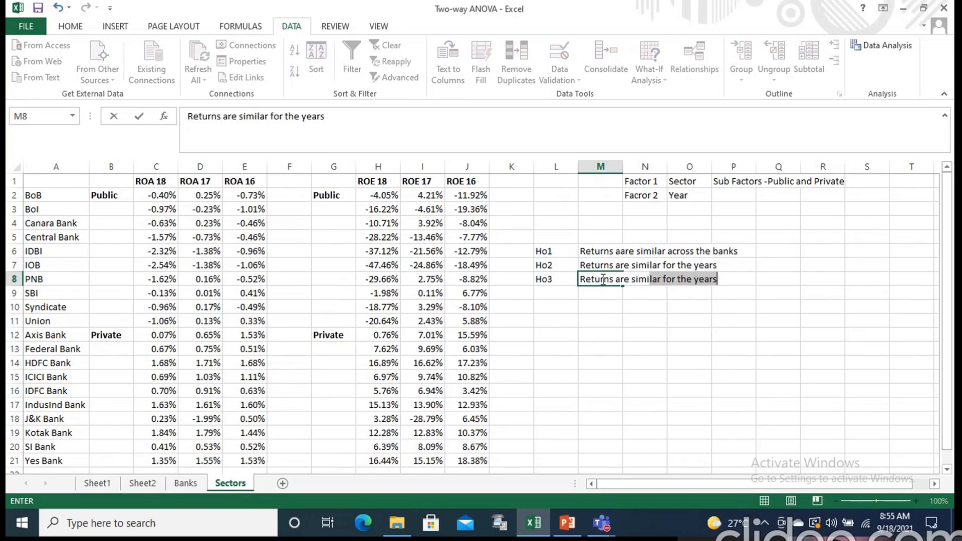
type("lar for s")
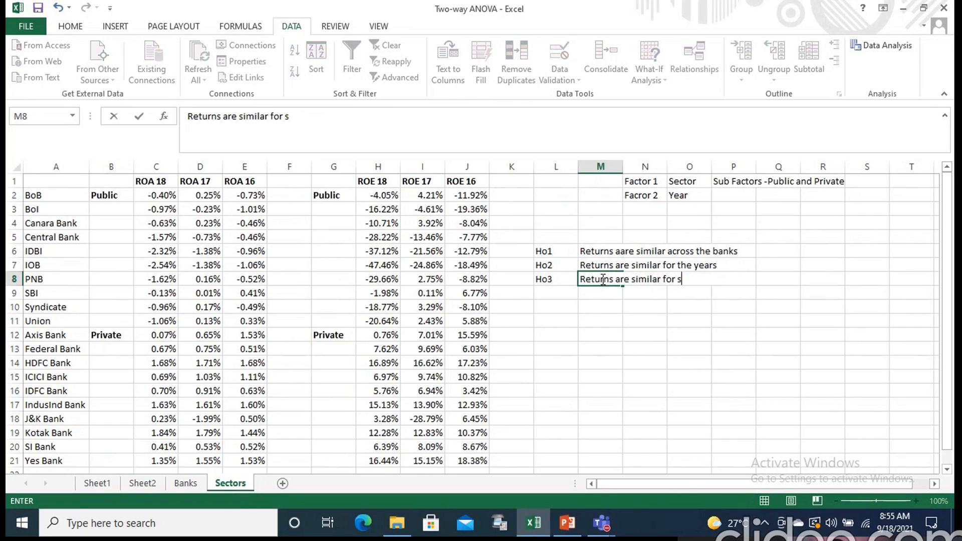
type("ectors & yeards")
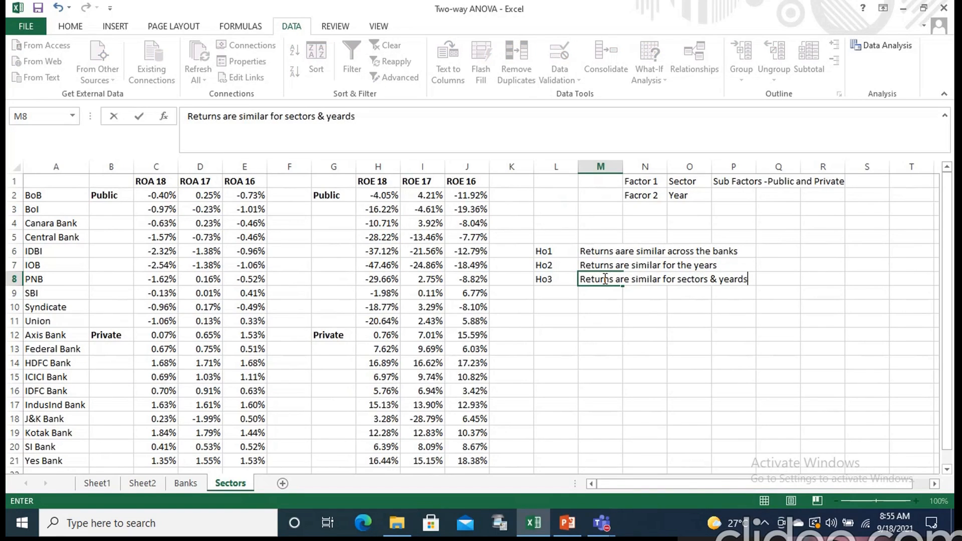
key("BackSpace")
key("BackSpace")
type("s")
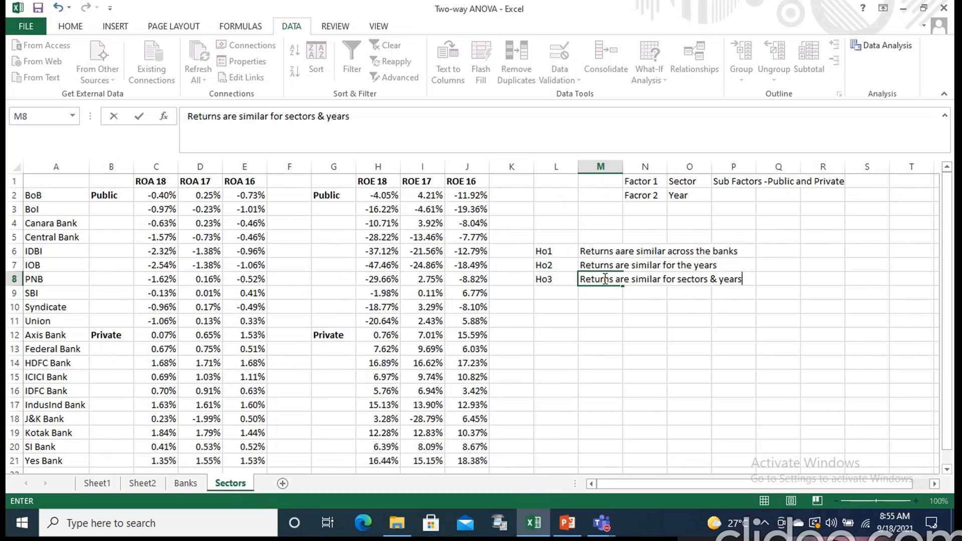
Replace the last word of the Ho1 hypothesis in M6 with sectors.
left_click(605, 253)
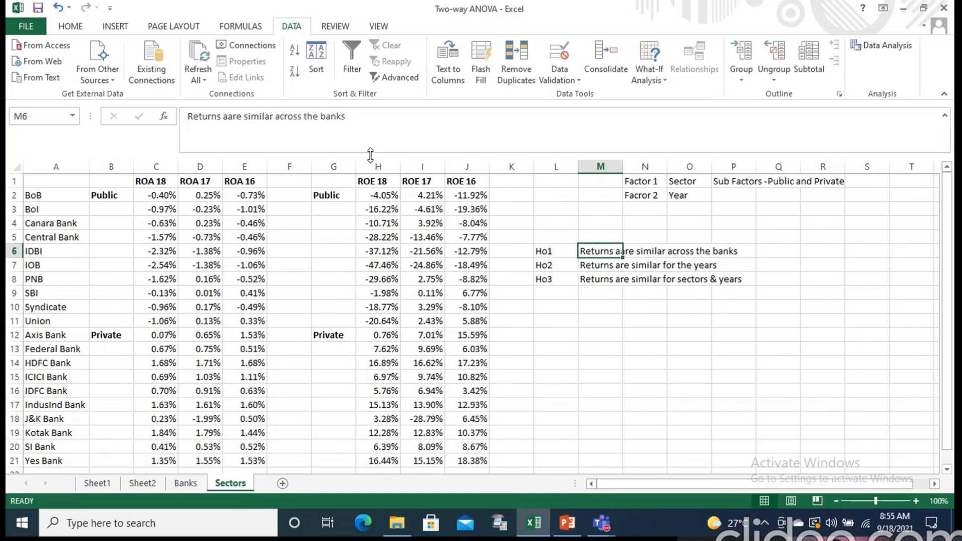
left_click(354, 116)
key("BackSpace")
key("BackSpace")
key("BackSpace")
key("BackSpace")
key("BackSpace")
key("BackSpace")
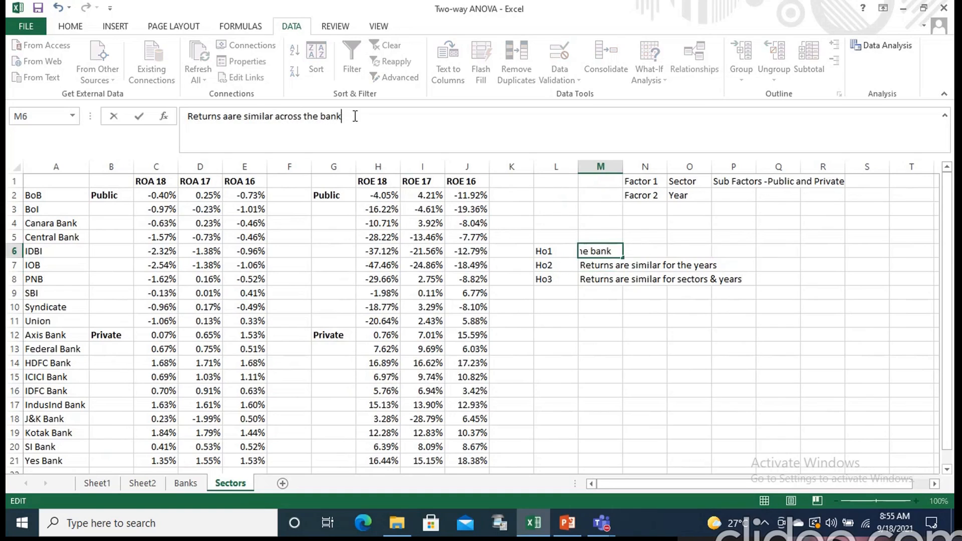
type("sector")
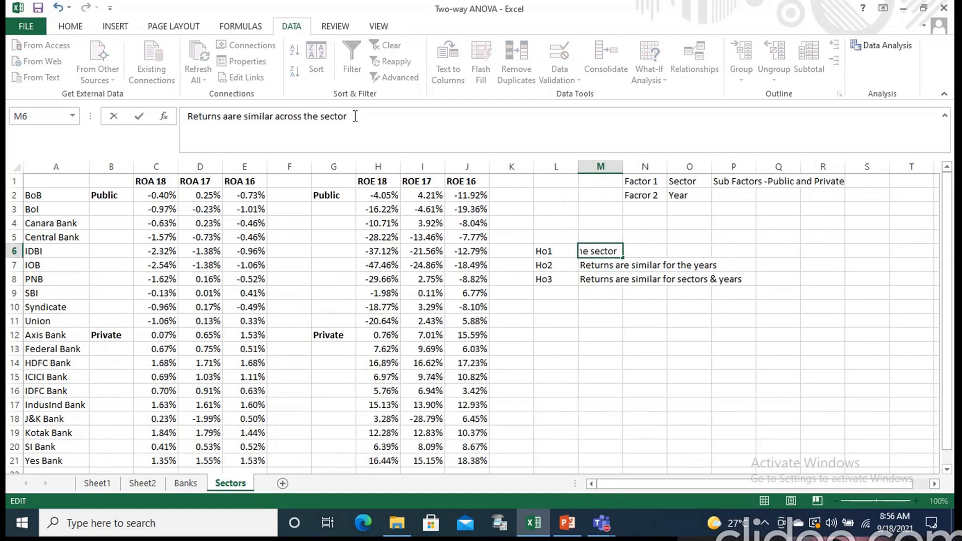
type("s")
left_click(578, 321)
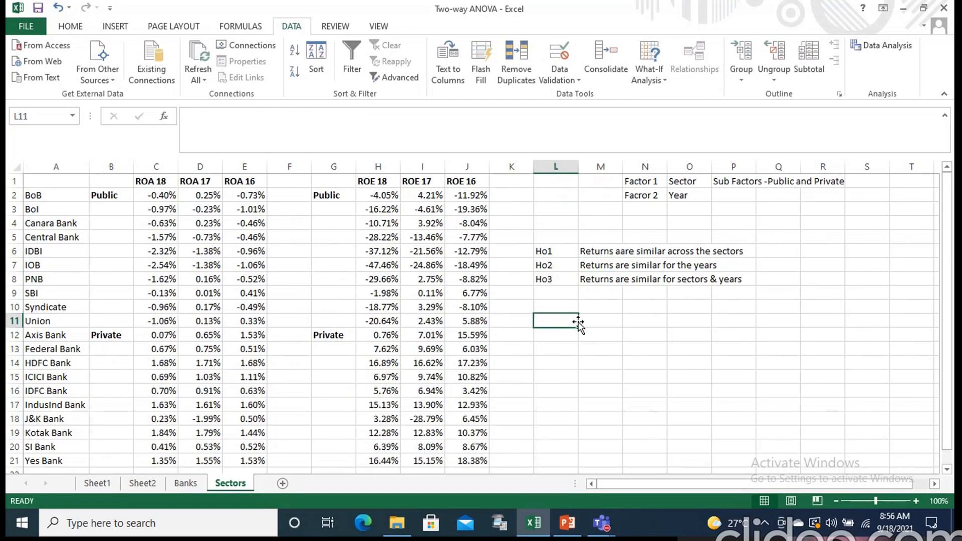
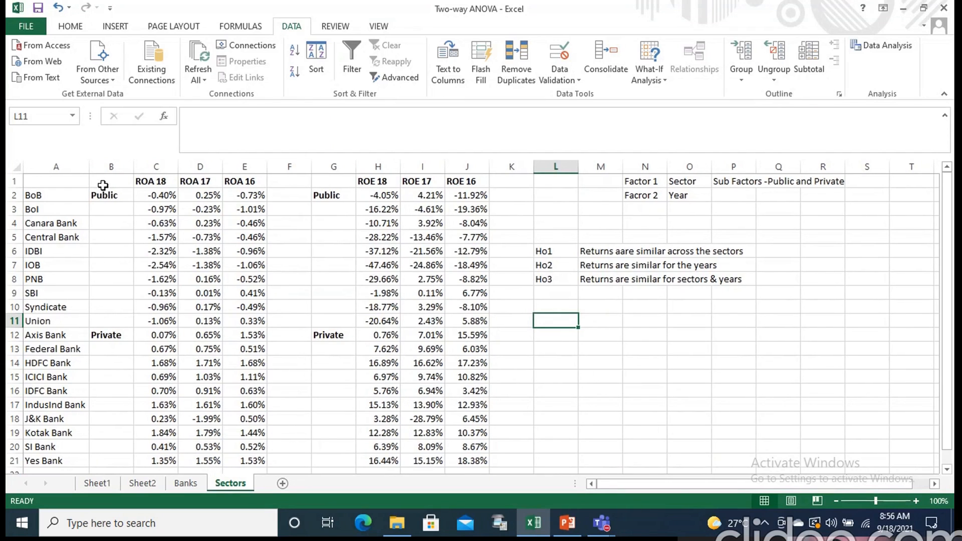
left_click_drag(103, 185, 252, 459)
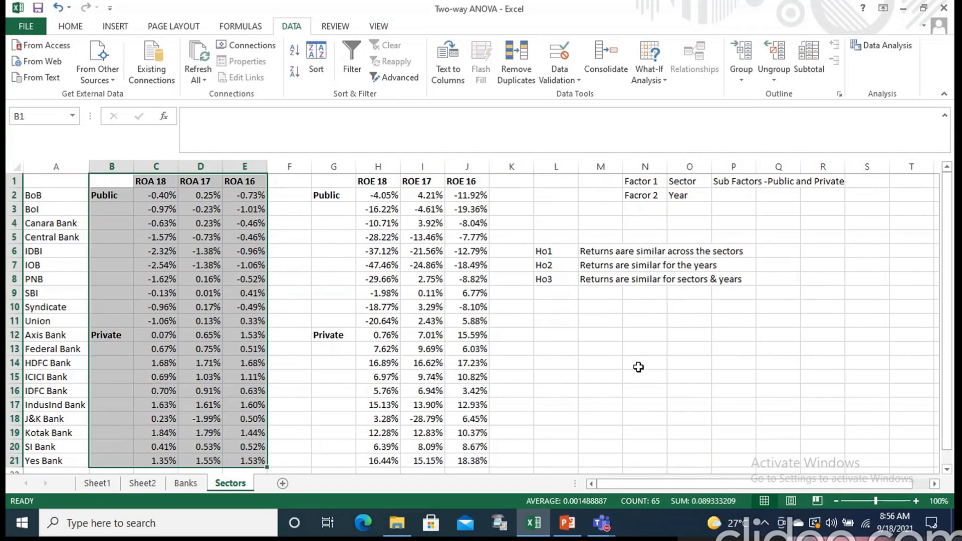
left_click(638, 366)
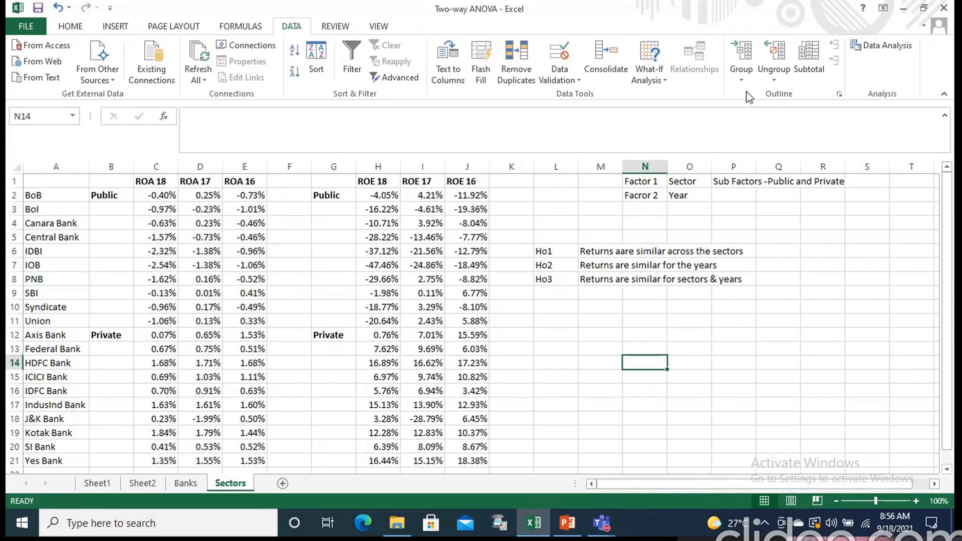
Run Anova: Two-Factor With Replication on B1:E21 with 10 rows per sample and alpha 0.05, outputting to a new worksheet.
left_click(880, 50)
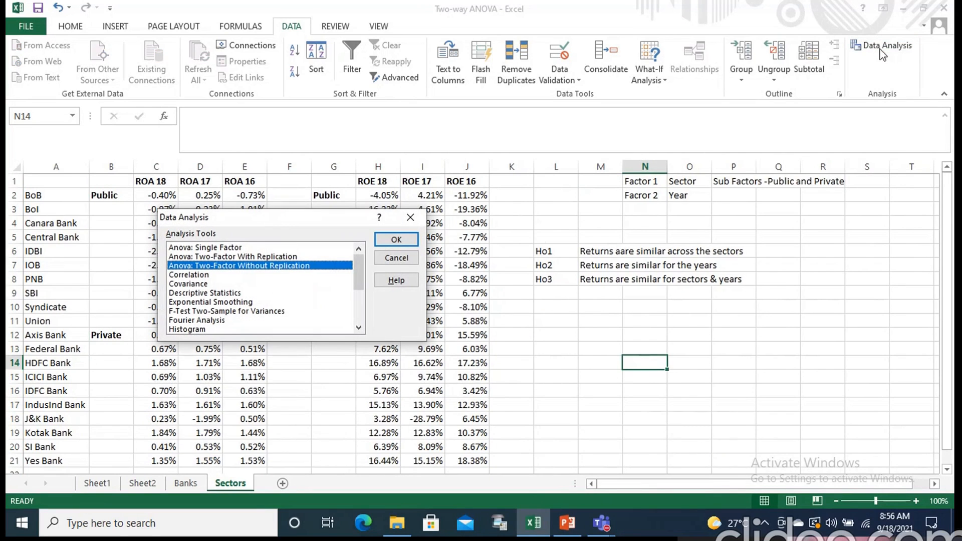
left_click(274, 256)
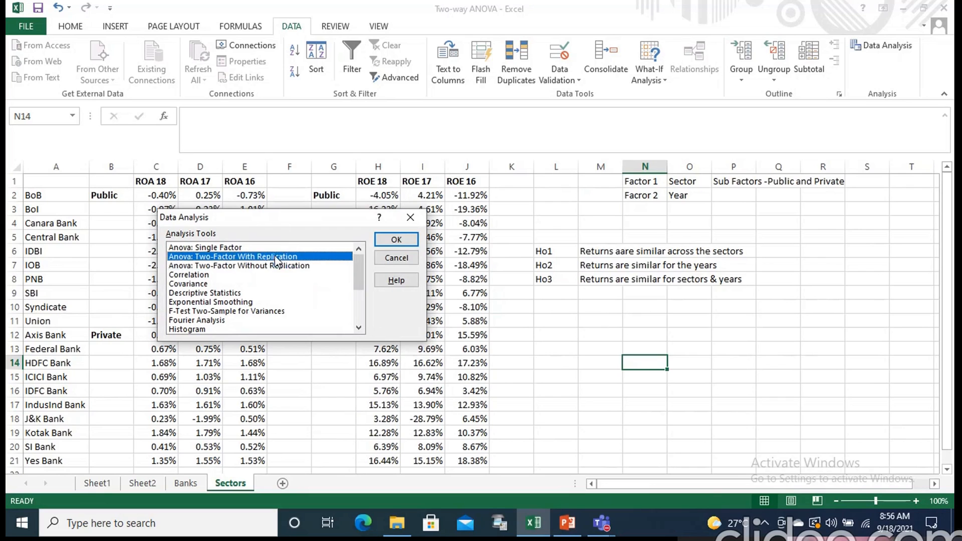
left_click(392, 240)
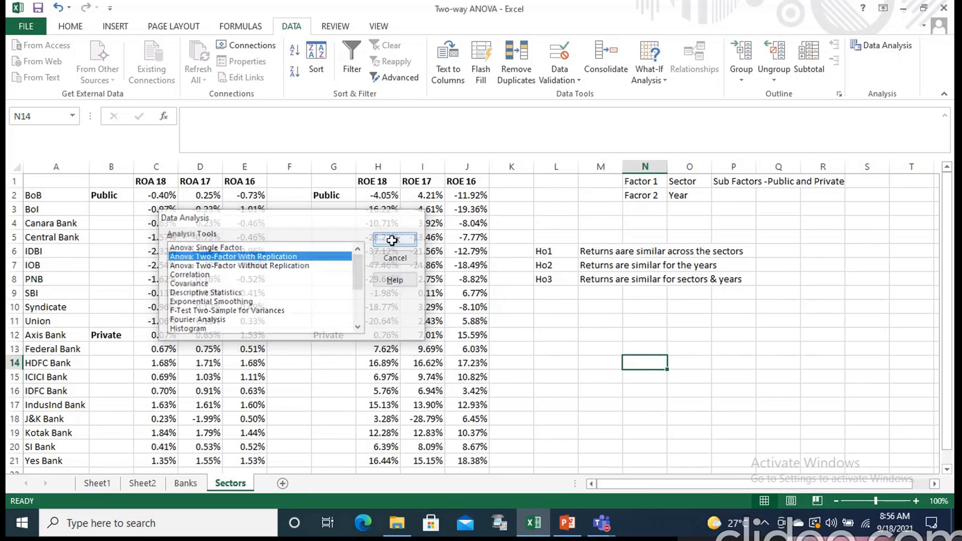
left_click(98, 184)
left_click_drag(98, 184, 252, 403)
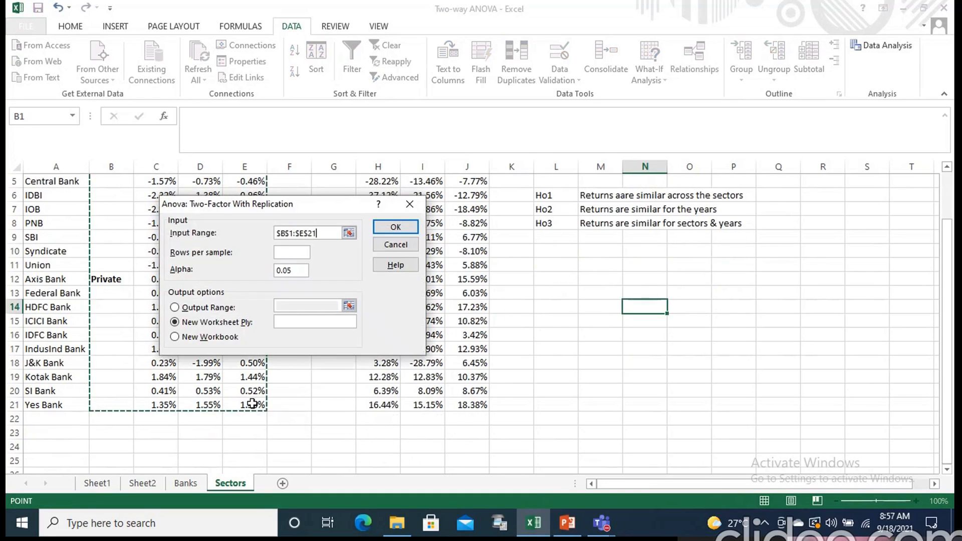
left_click(302, 253)
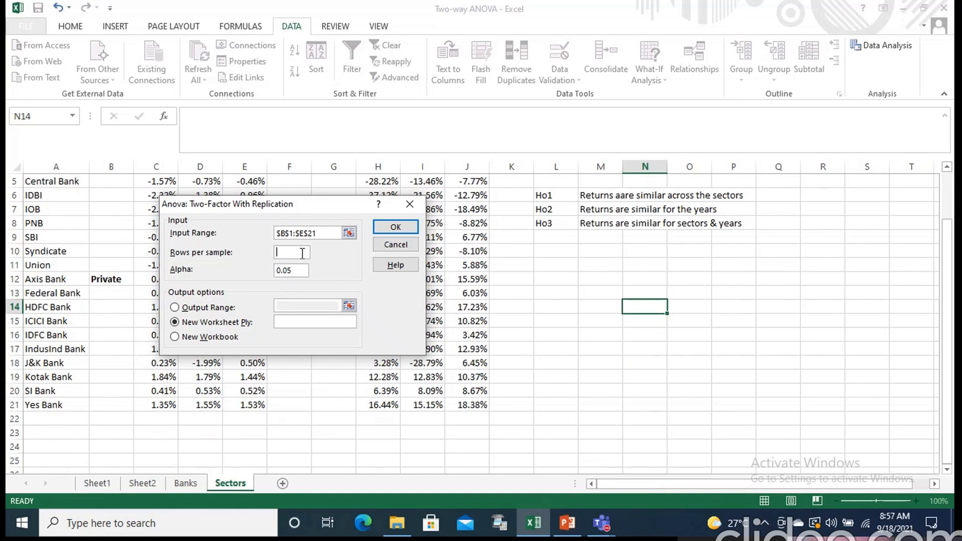
type("10")
left_click(401, 228)
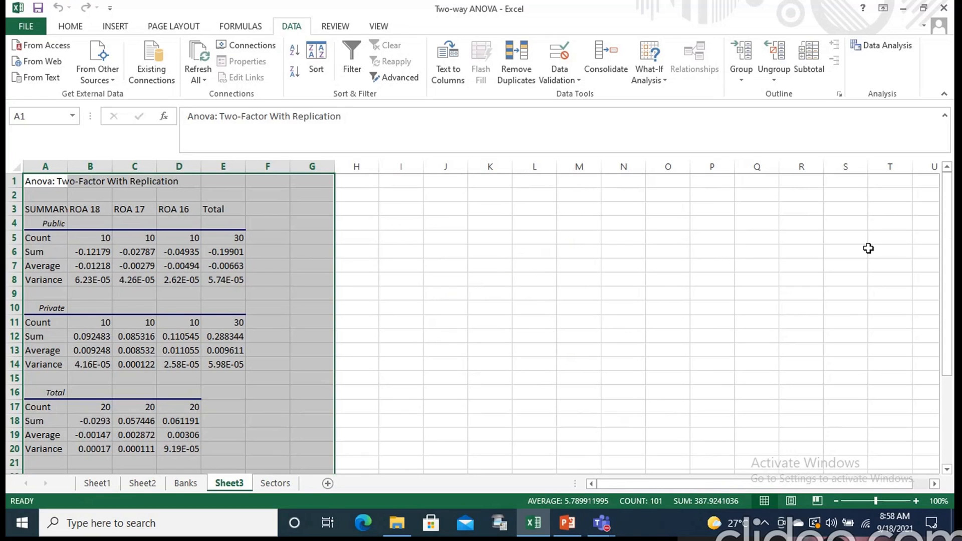
Review the ROA ANOVA output from summary to ANOVA table, identifying the Public, Private and Total sections.
left_click_drag(952, 207, 953, 316)
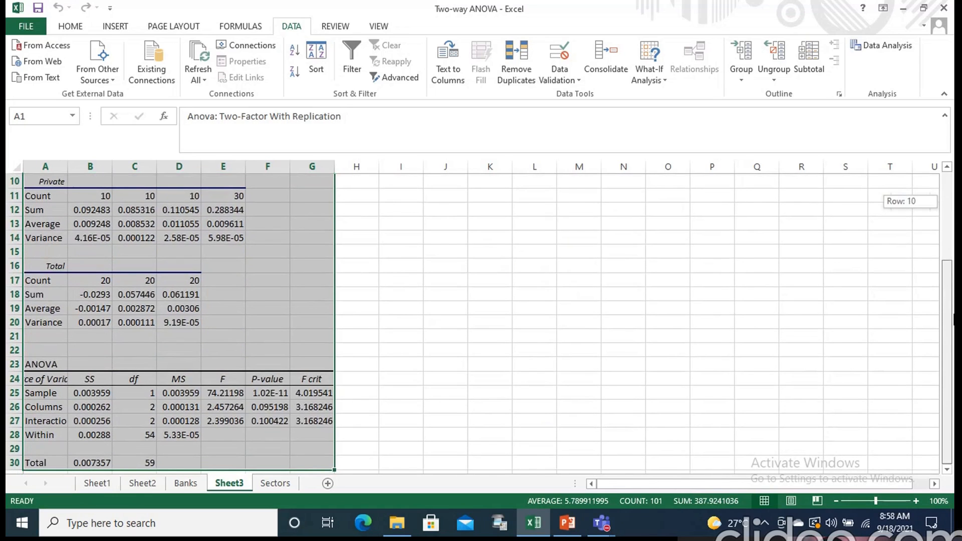
left_click_drag(954, 316, 949, 183)
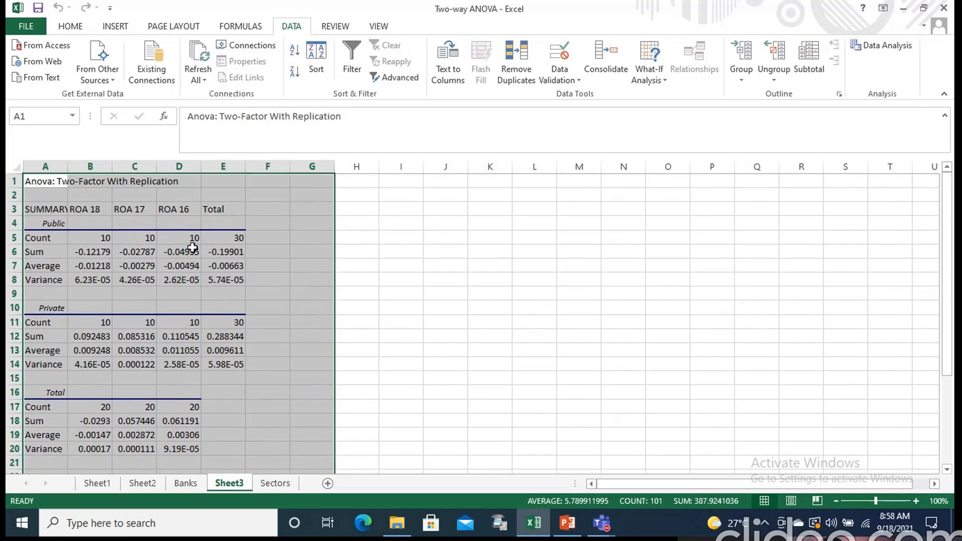
left_click(45, 225)
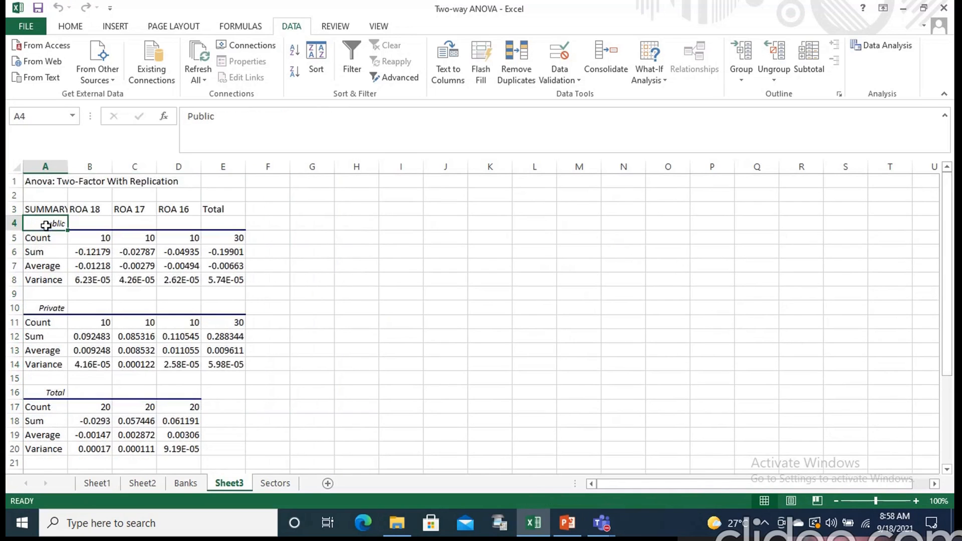
left_click(56, 307)
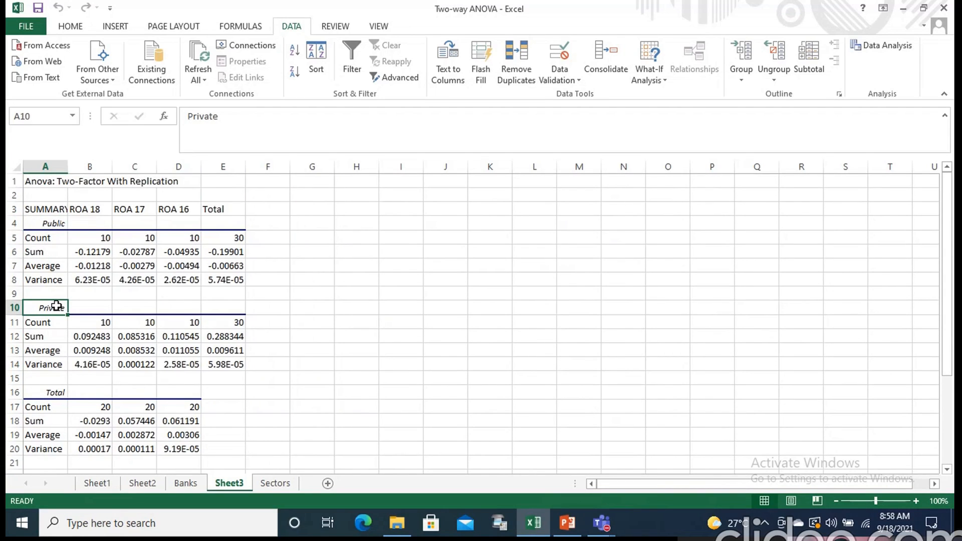
left_click(60, 394)
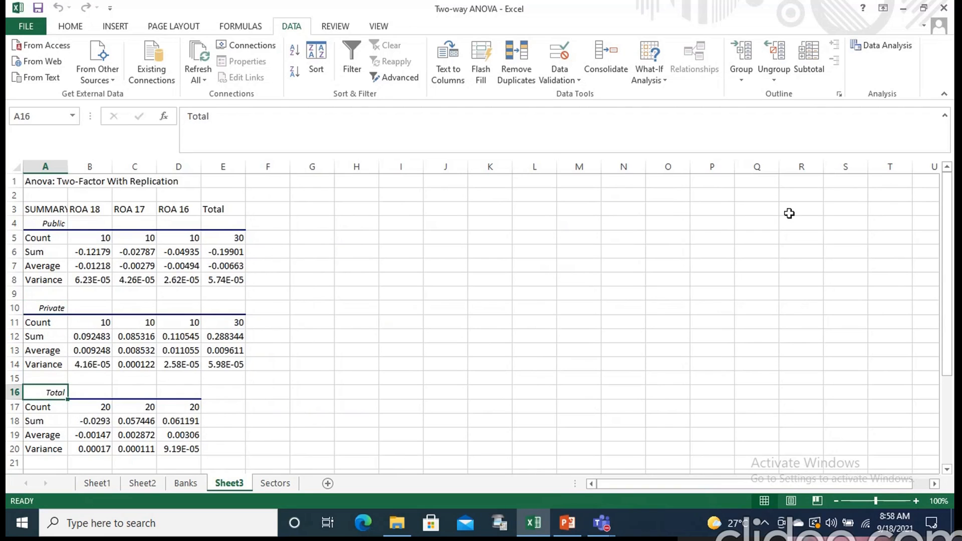
Examine the Public sector's count, sum, average and variance for ROA 18, ROA 17 and ROA 16.
left_click(93, 243)
left_click(132, 242)
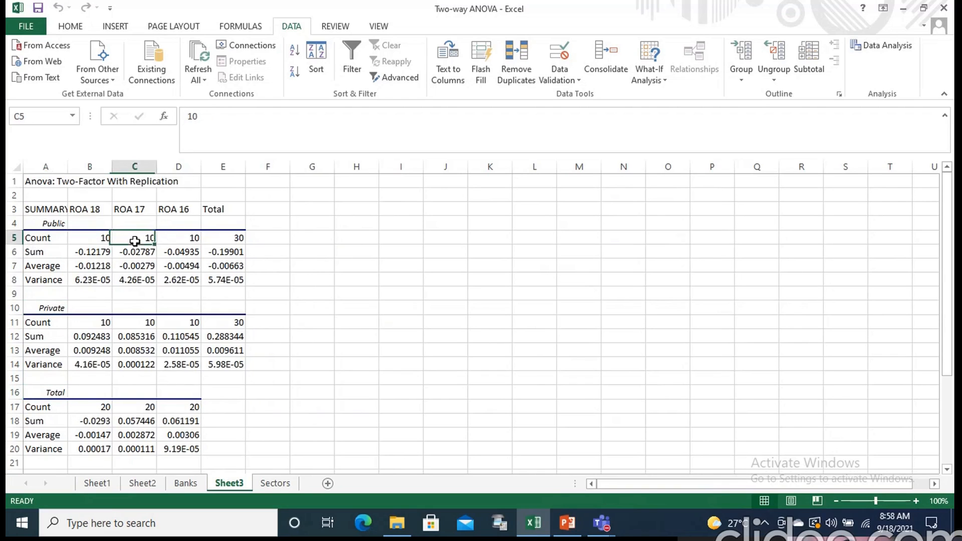
left_click(177, 240)
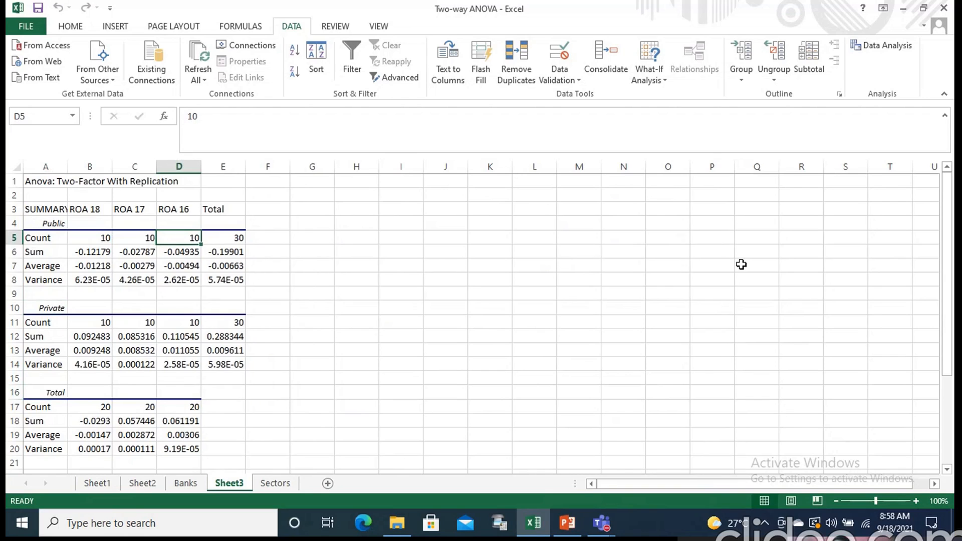
left_click(84, 254)
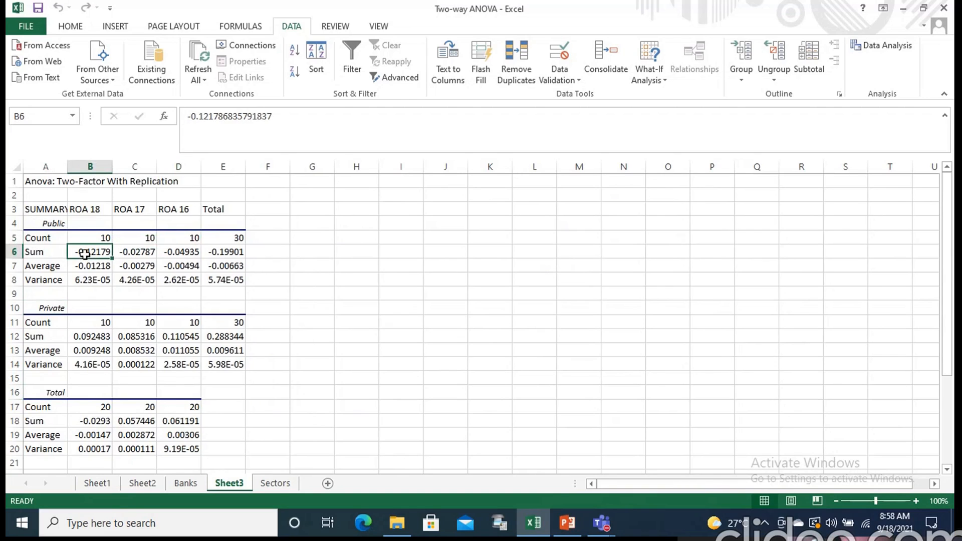
left_click(144, 253)
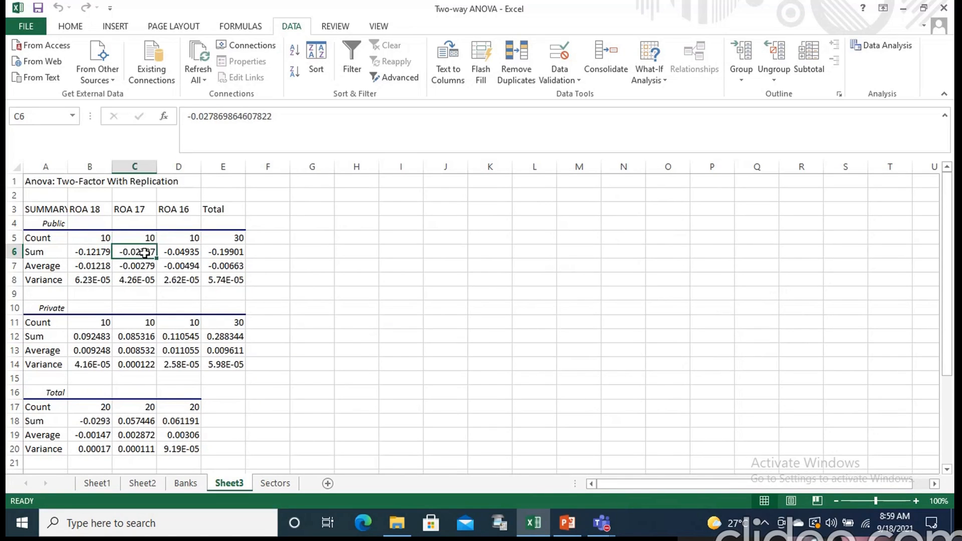
left_click(191, 253)
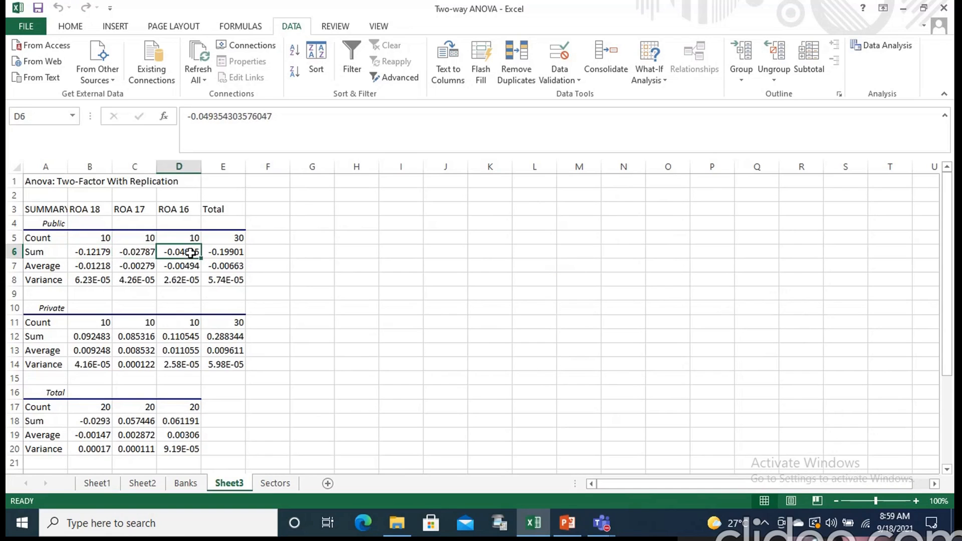
left_click(91, 267)
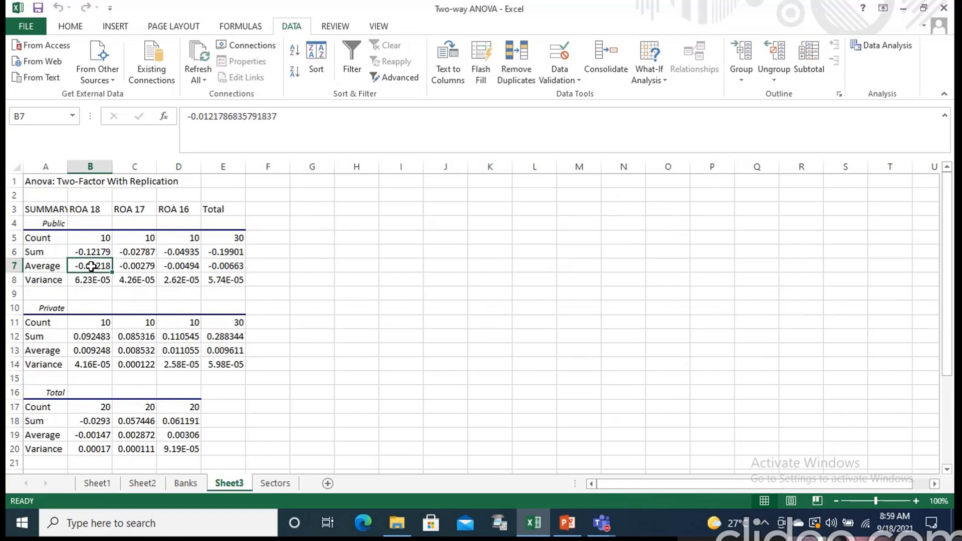
left_click(141, 266)
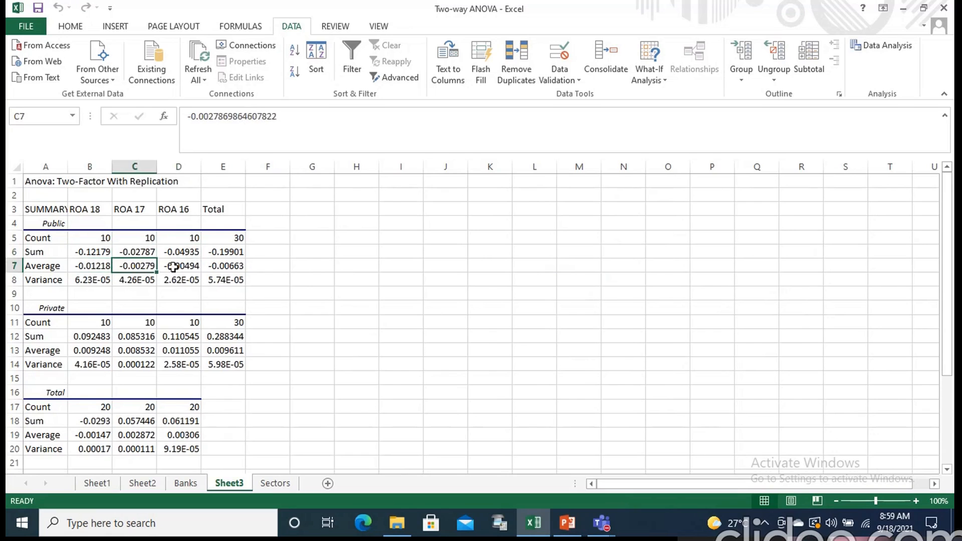
left_click(189, 268)
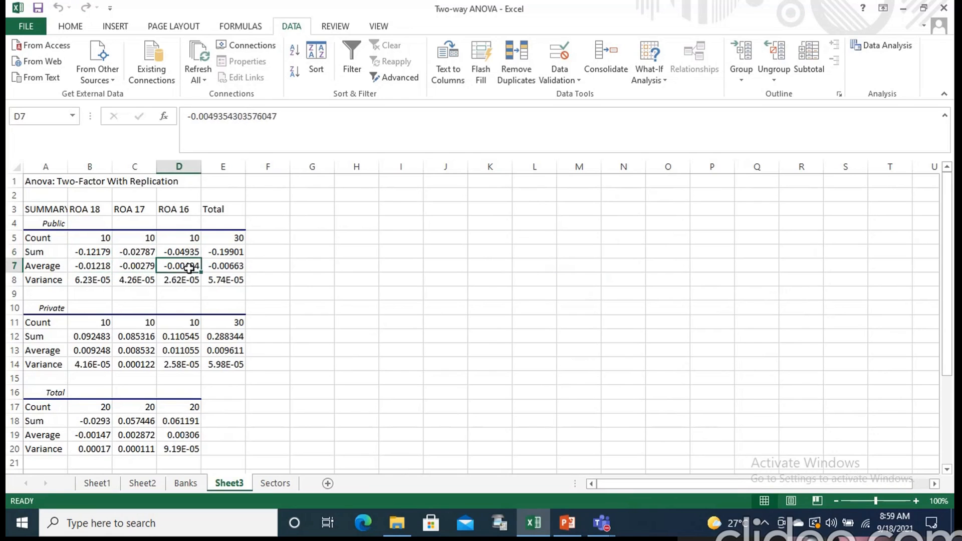
left_click(86, 282)
left_click(131, 280)
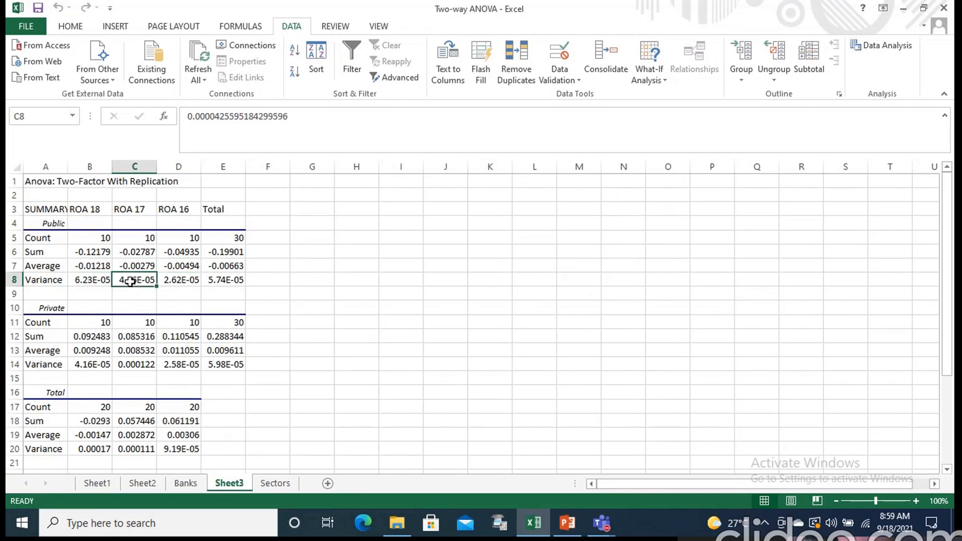
left_click(174, 282)
left_click(98, 282)
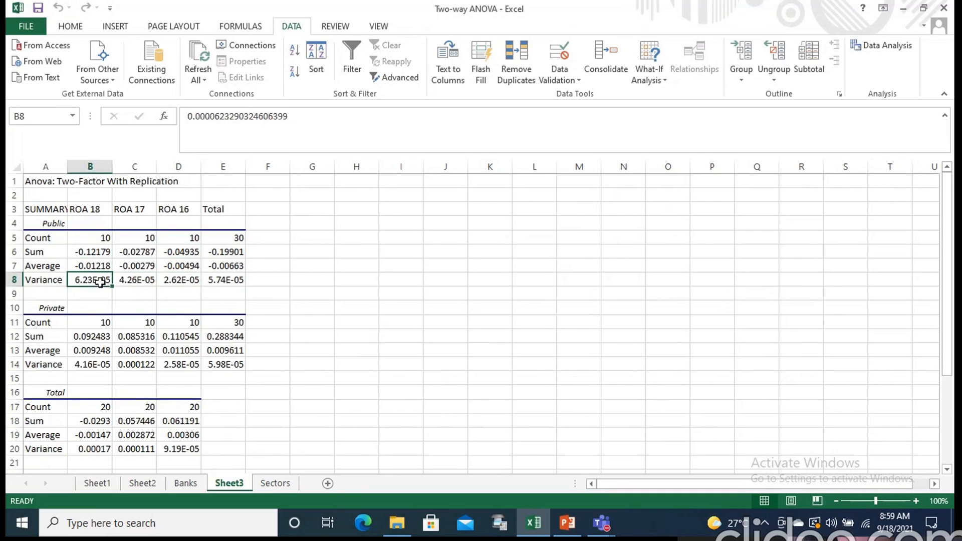
left_click(141, 281)
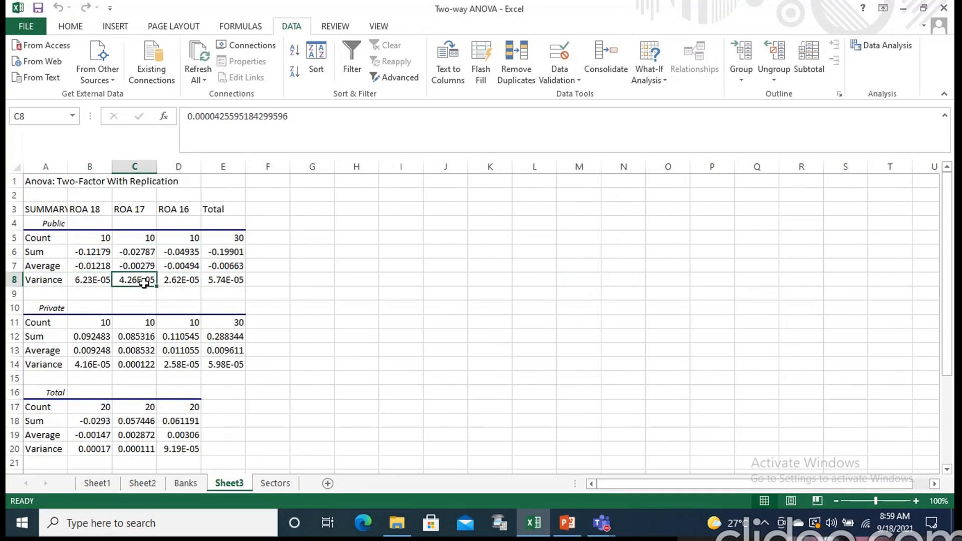
left_click(177, 281)
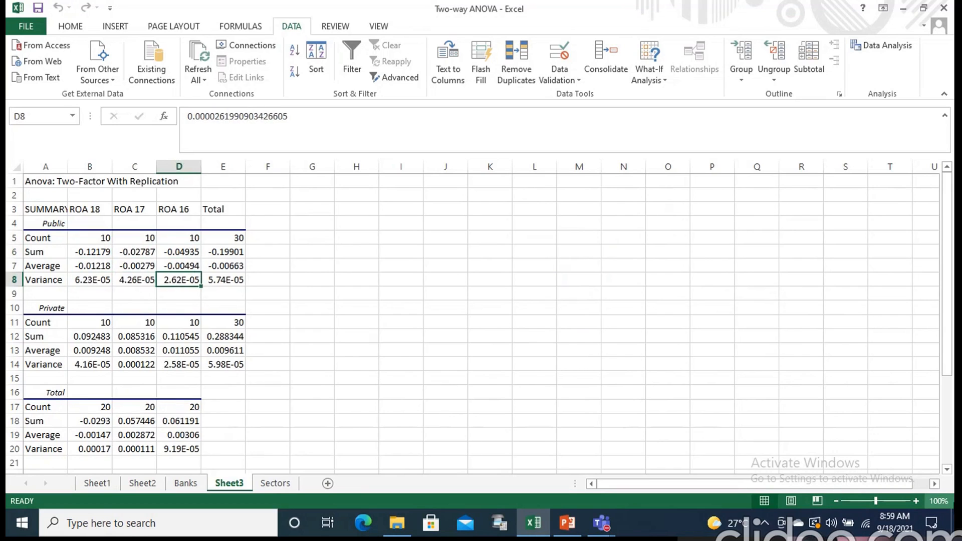
Write the note Rows (Sample =Sector) in C32, below the ANOVA table.
double_click(947, 469)
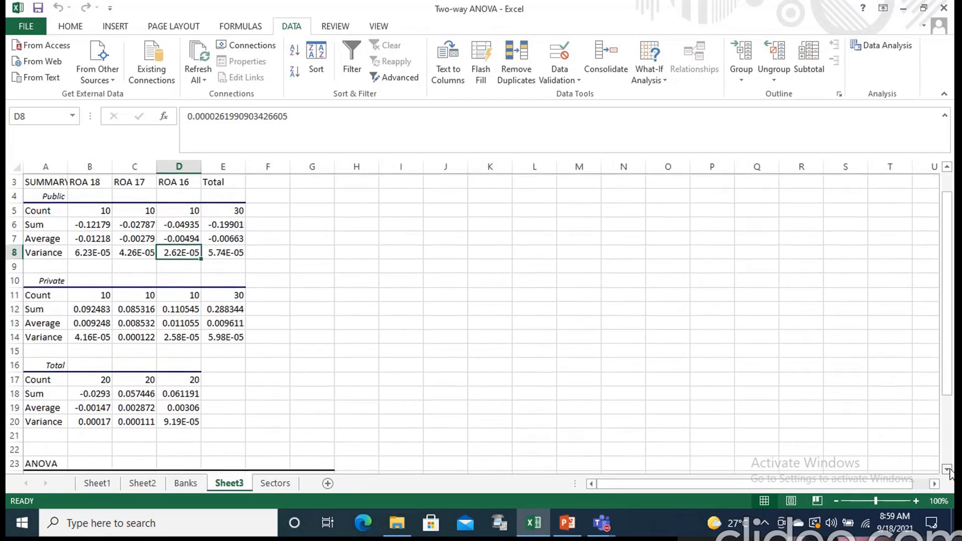
scroll(948, 471, "down", 1)
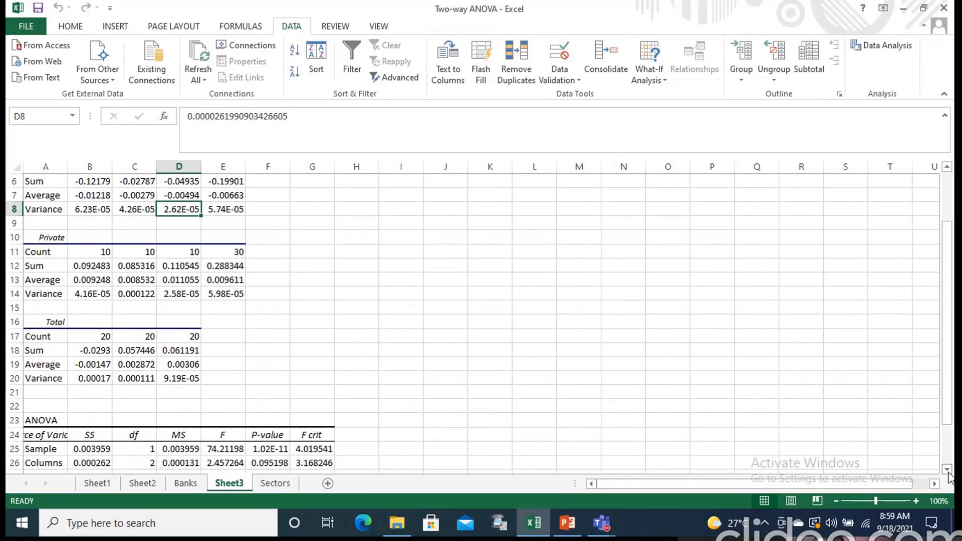
left_click_drag(948, 472, 949, 476)
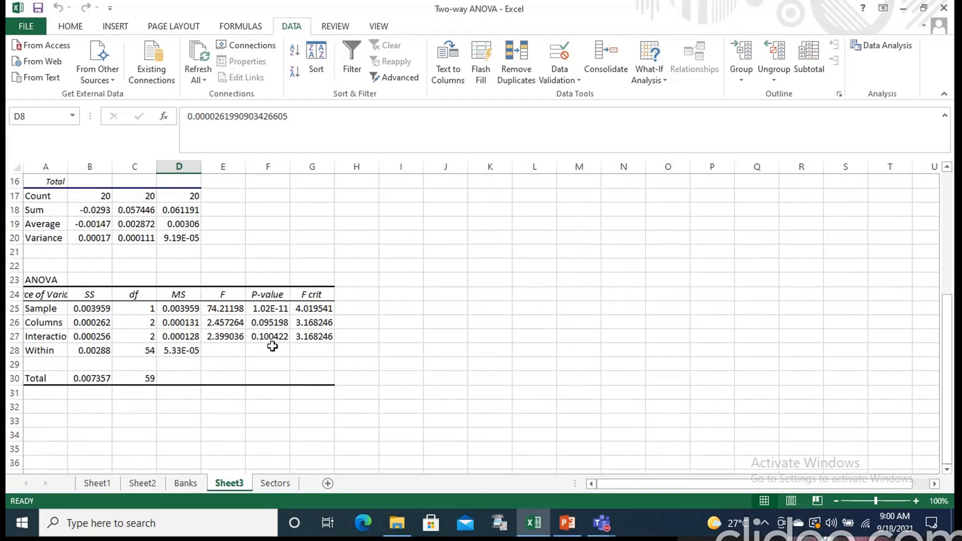
left_click(128, 404)
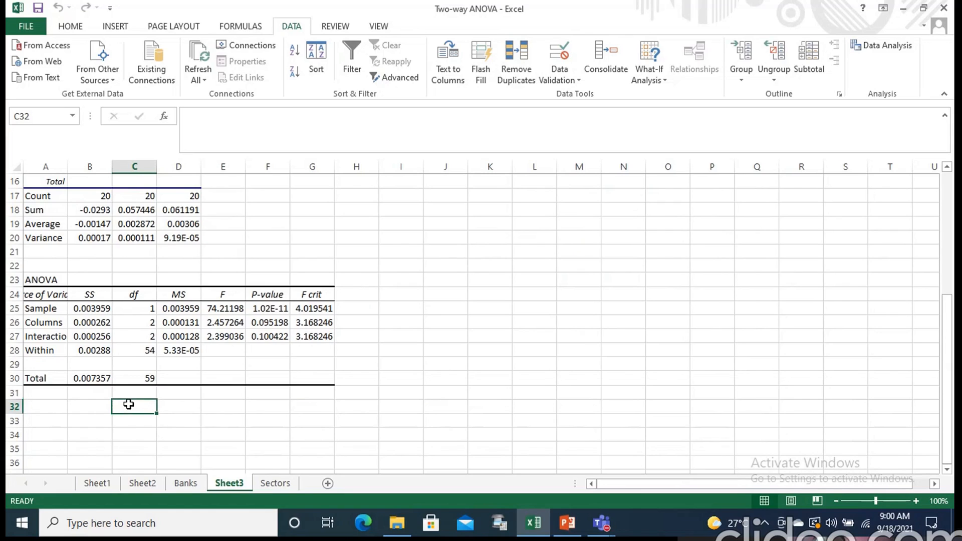
type("Ro")
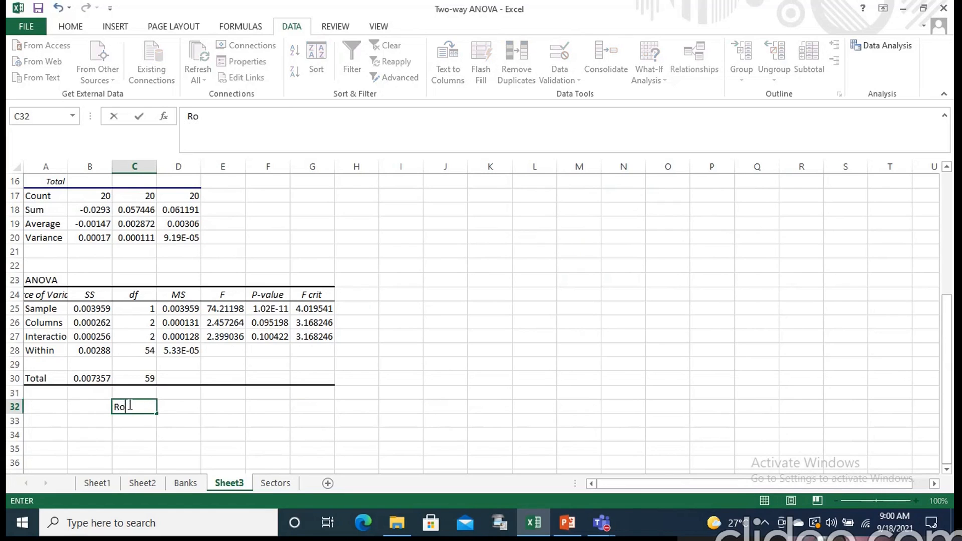
type("ws (Sample ")
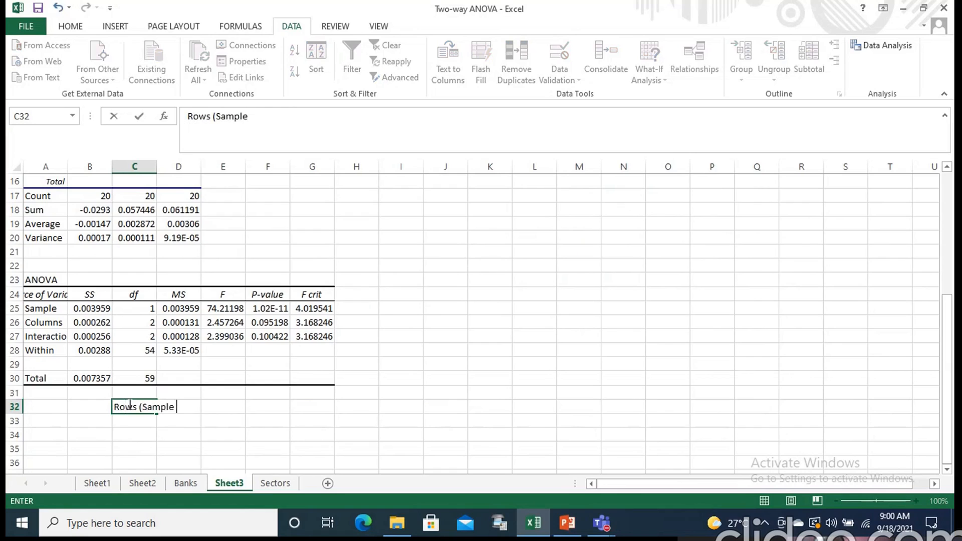
type("=Sector)")
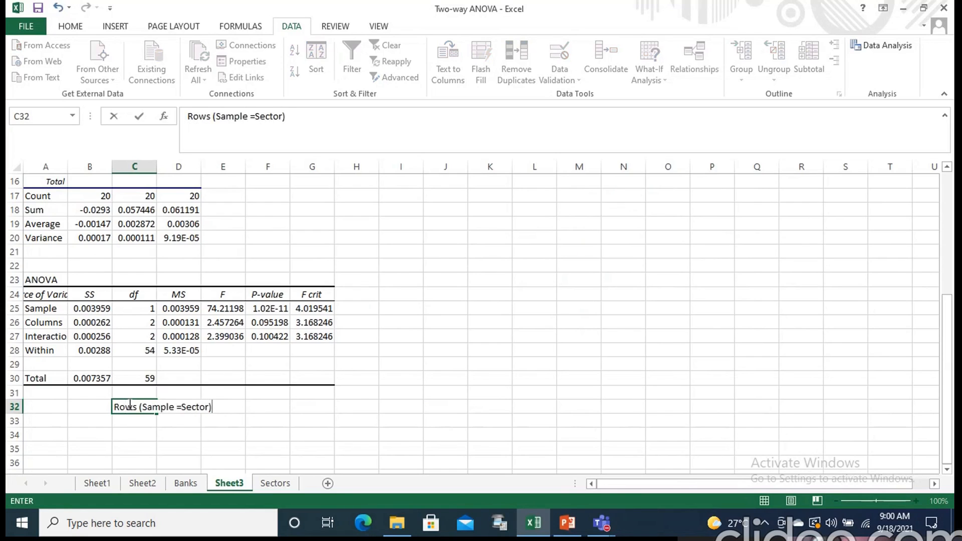
key("Return")
Write the note Columns =Years in C33, under the rows note.
type("C")
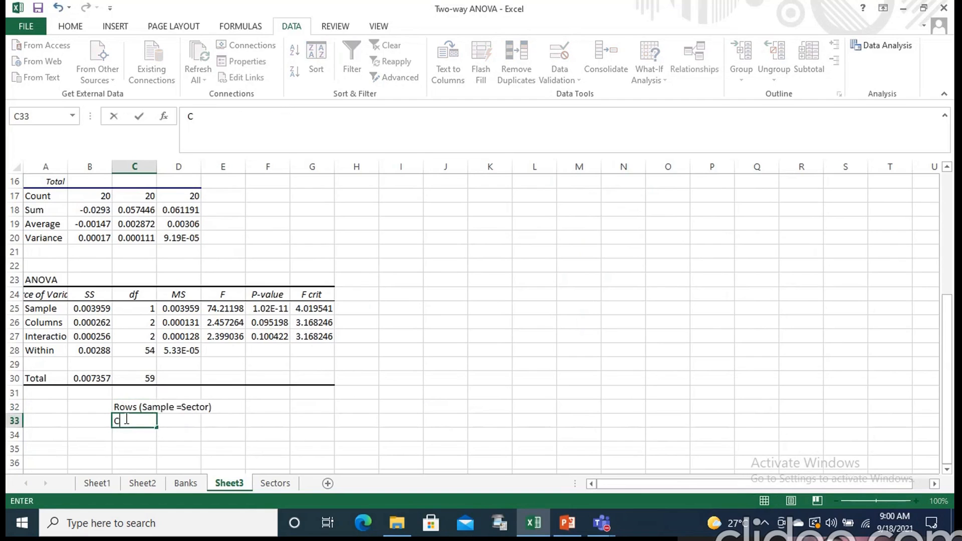
type("olumns ")
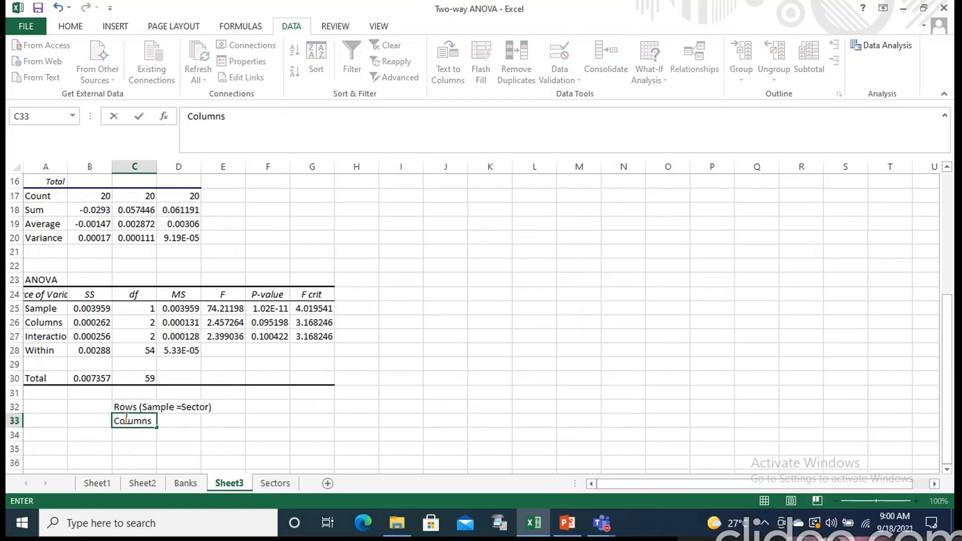
type("=Years")
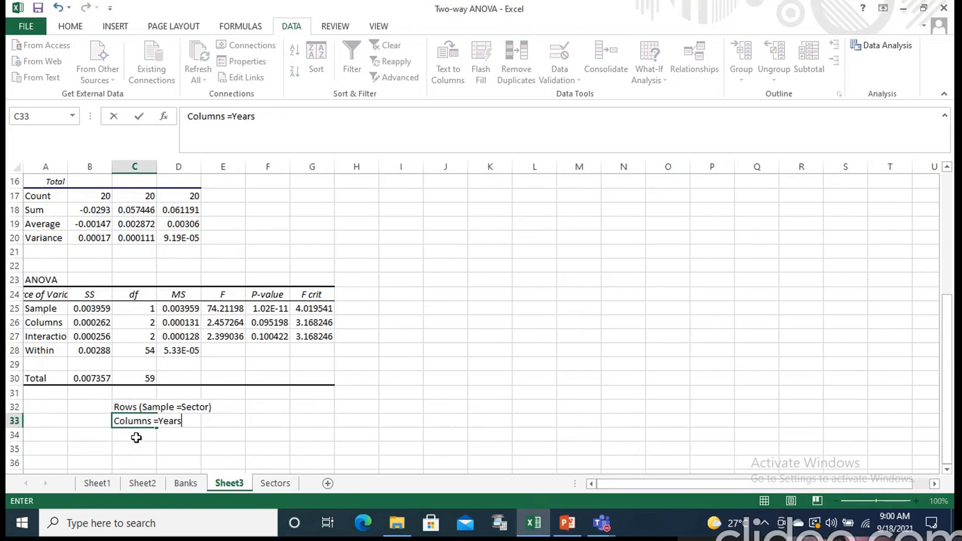
Write the note Interaction in C34, under the columns note.
left_click(136, 437)
type("Int")
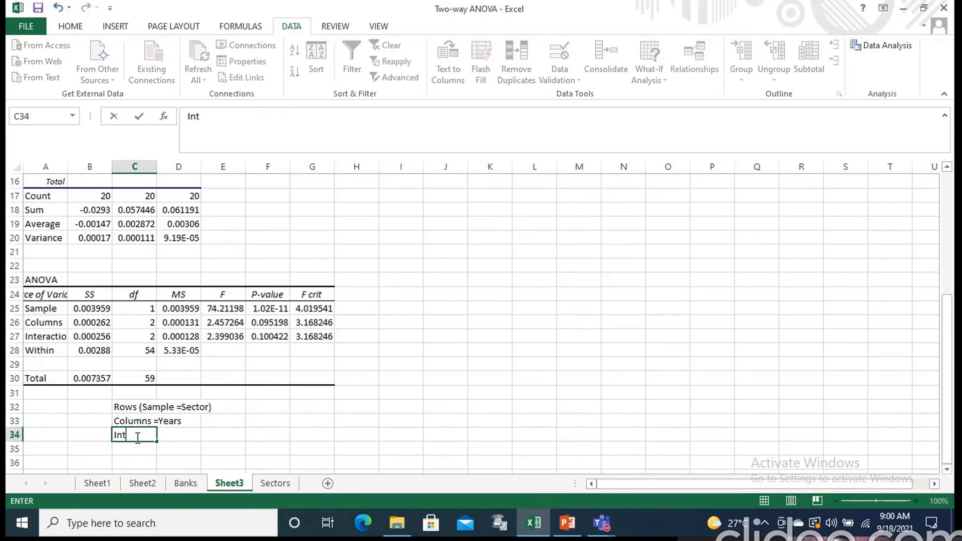
type("err=action")
key("BackSpace")
key("BackSpace")
key("BackSpace")
key("BackSpace")
key("BackSpace")
key("BackSpace")
key("BackSpace")
key("BackSpace")
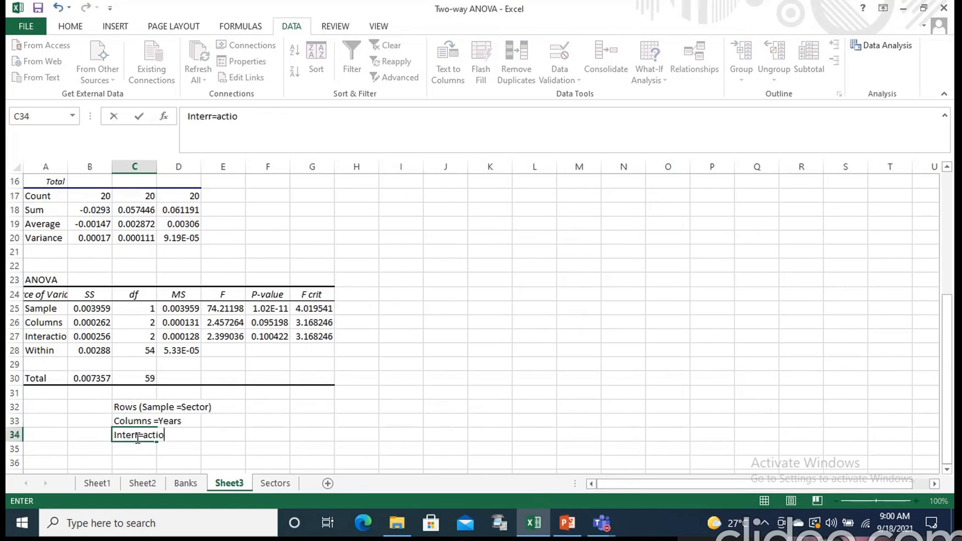
type("action")
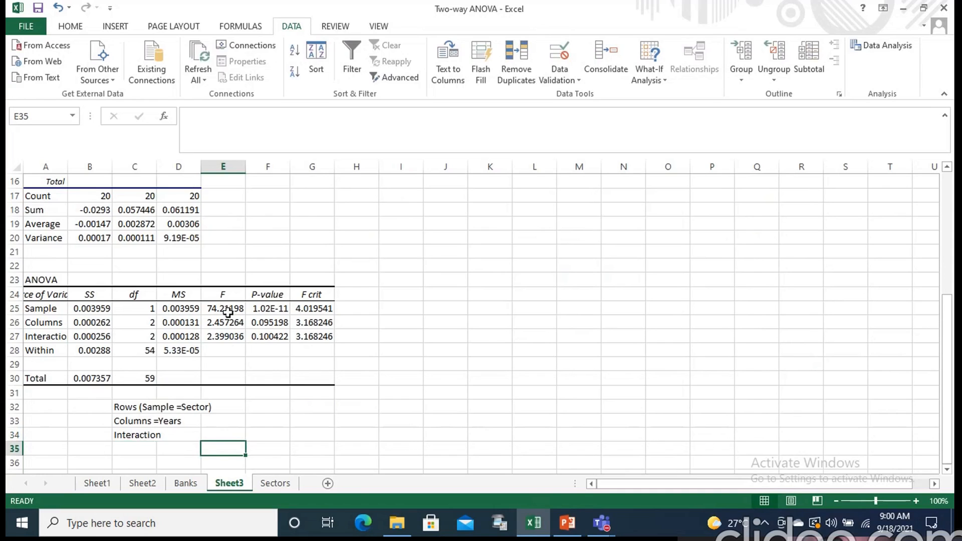
Compare the Sample row's F with its F crit and enter the decision Reject Ho in F32, beside the sector note.
left_click(228, 311)
left_click(315, 310)
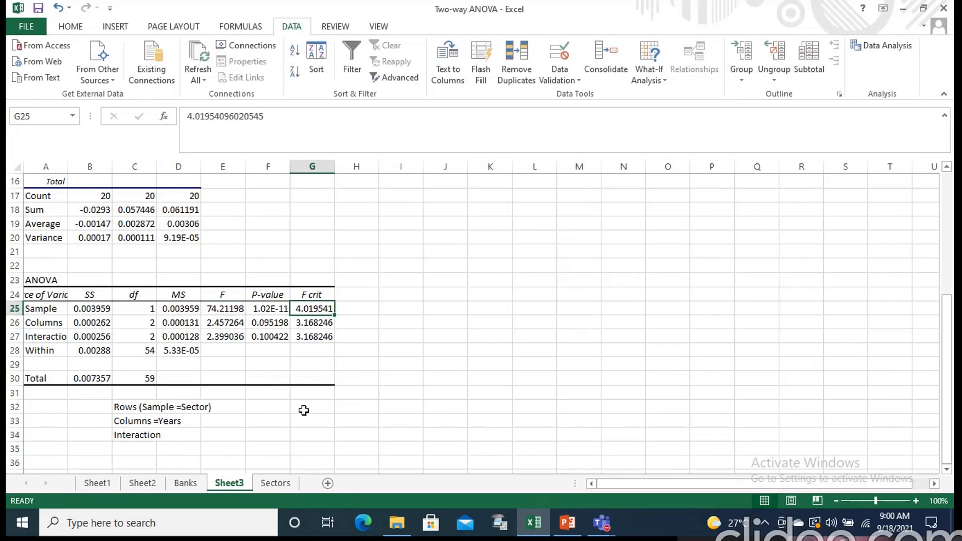
left_click(268, 411)
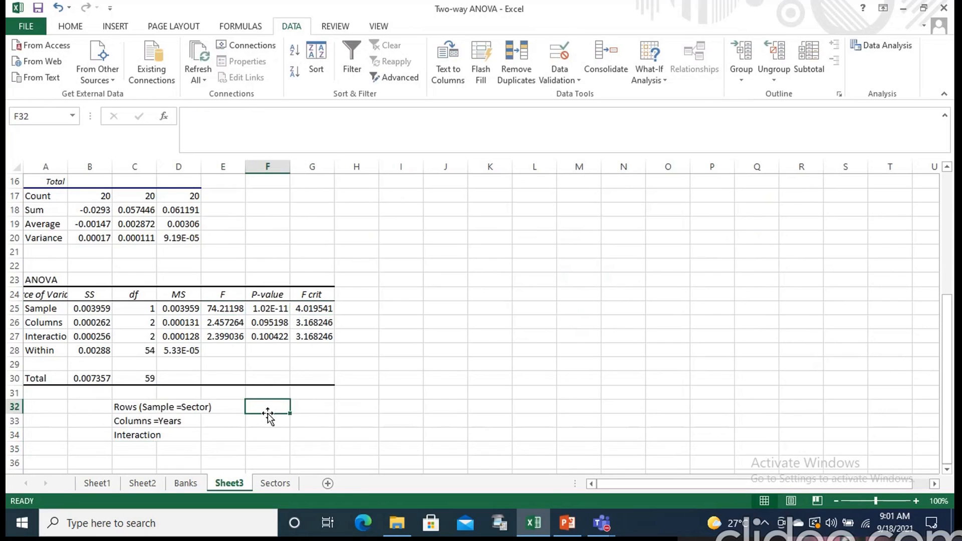
type("R")
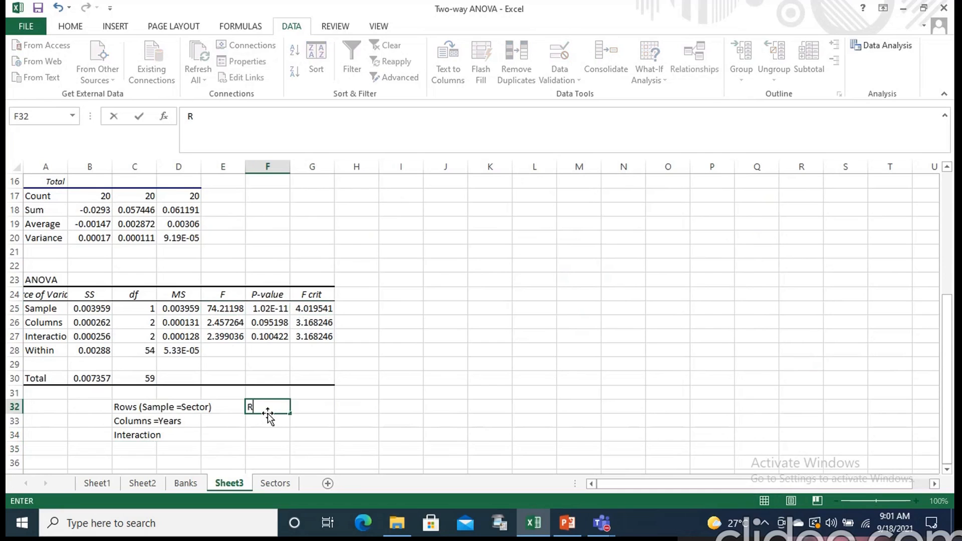
type("eject Ho")
key("Return")
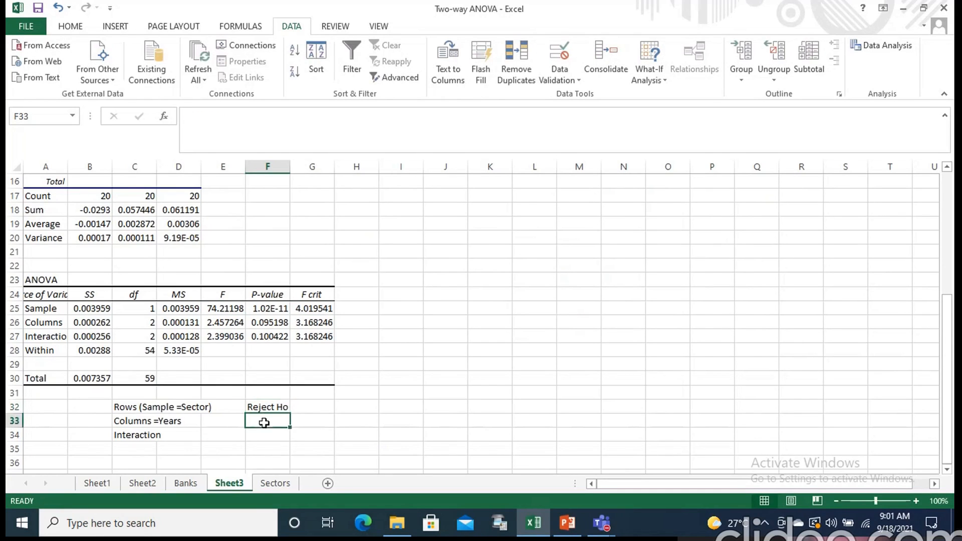
Enter the decision Accept Ho in F33 for the years and in F34 for the interaction.
left_click(235, 324)
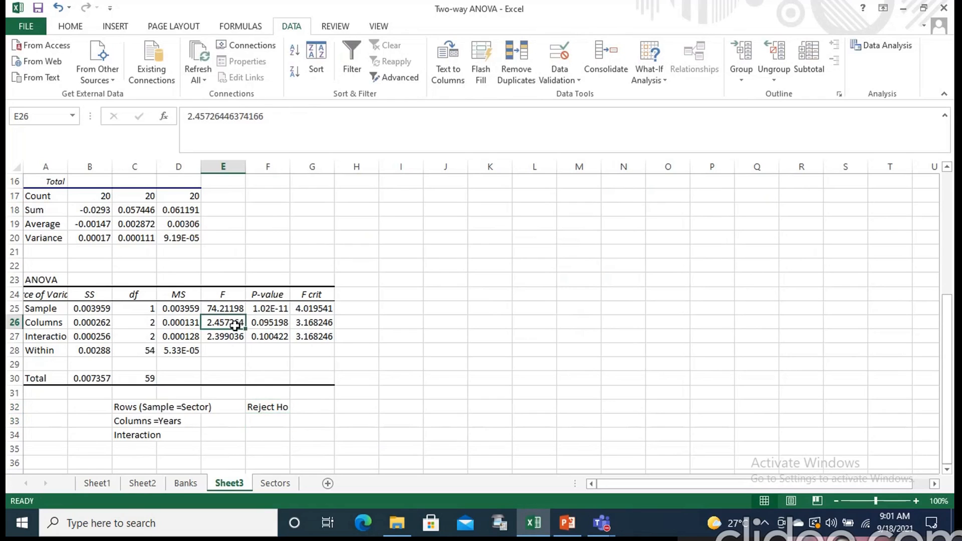
left_click(265, 421)
type("A")
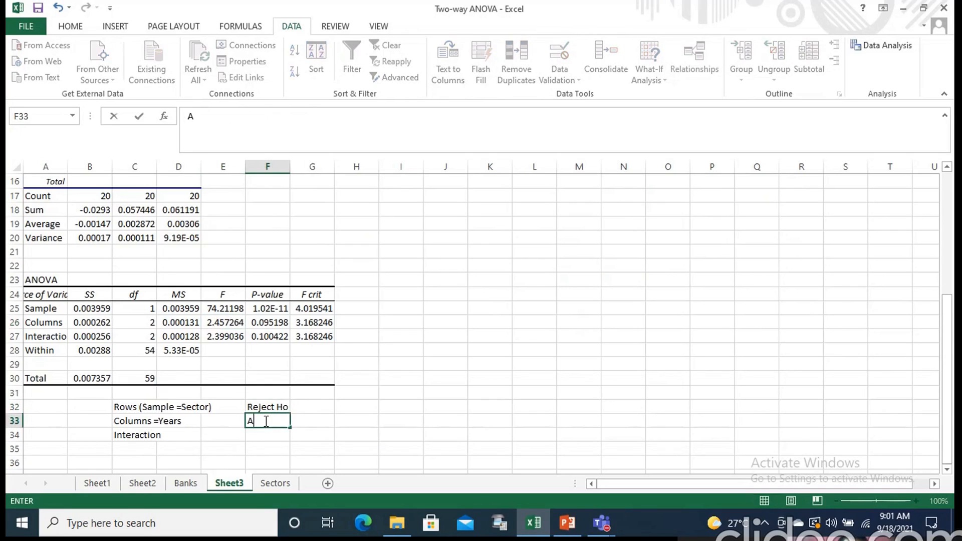
type("ccept")
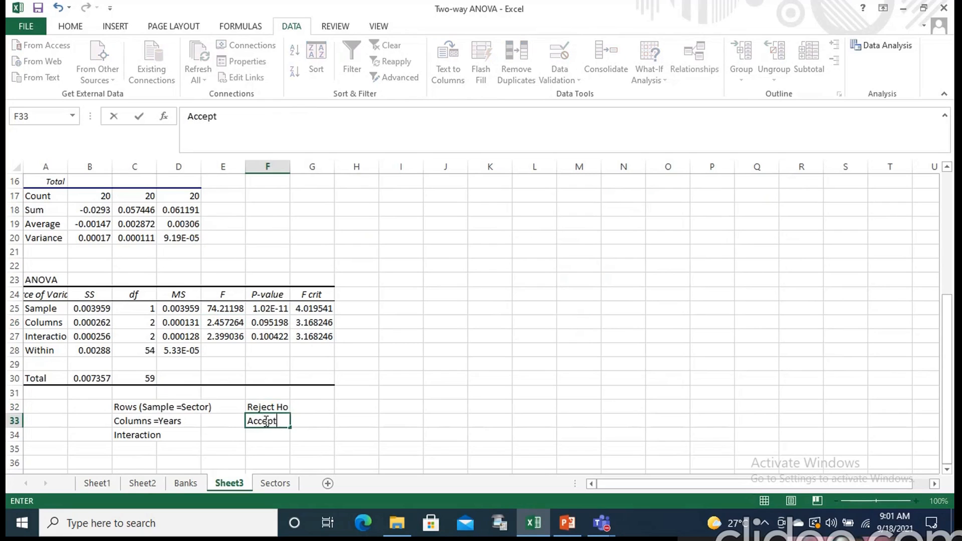
type(" Ho")
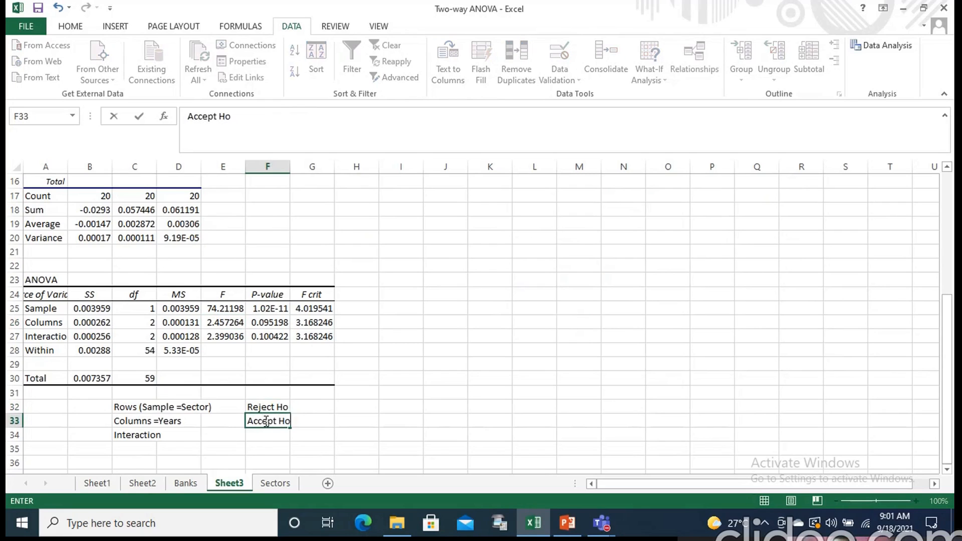
left_click(265, 438)
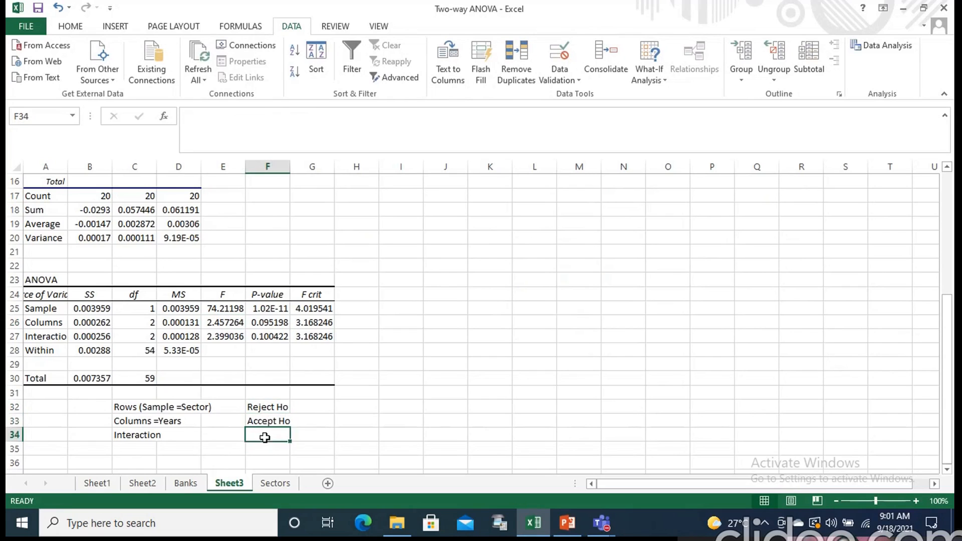
type("Accept ")
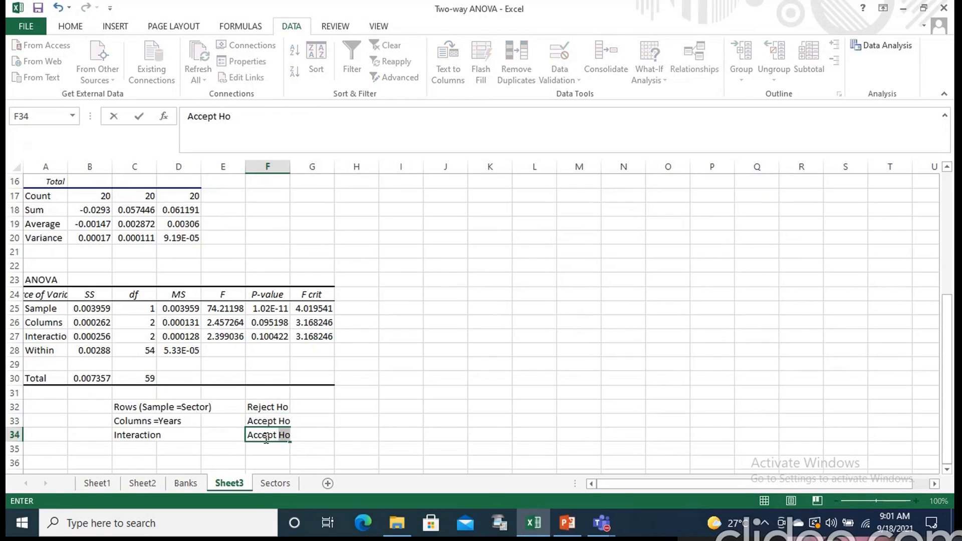
type("Ho")
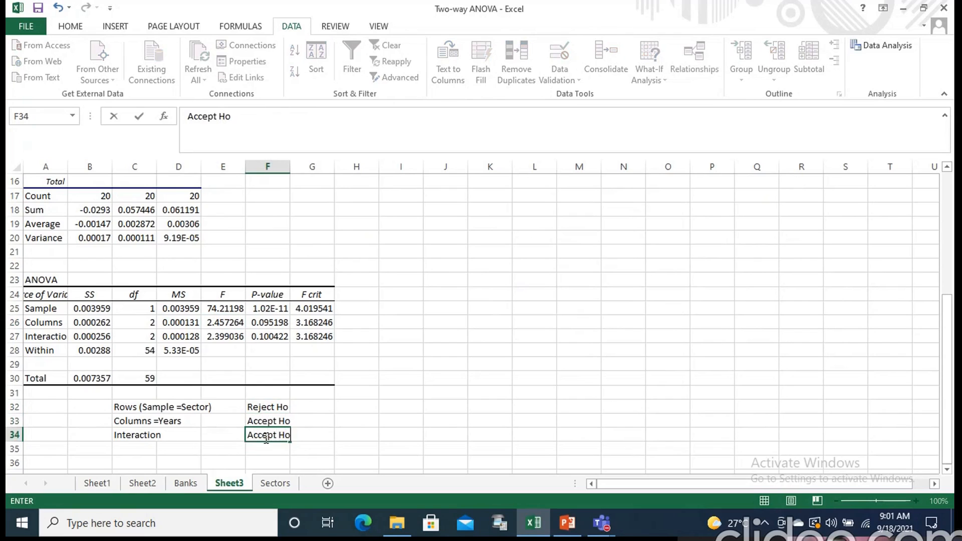
Write the conclusion Average ROA based on Sectors is not similar in H32, beside the sector decision.
left_click(367, 405)
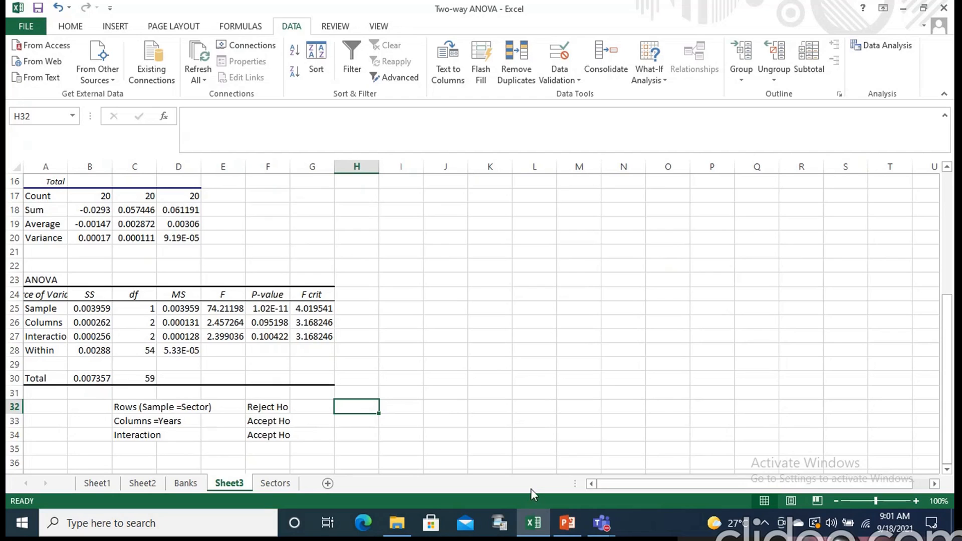
type("A")
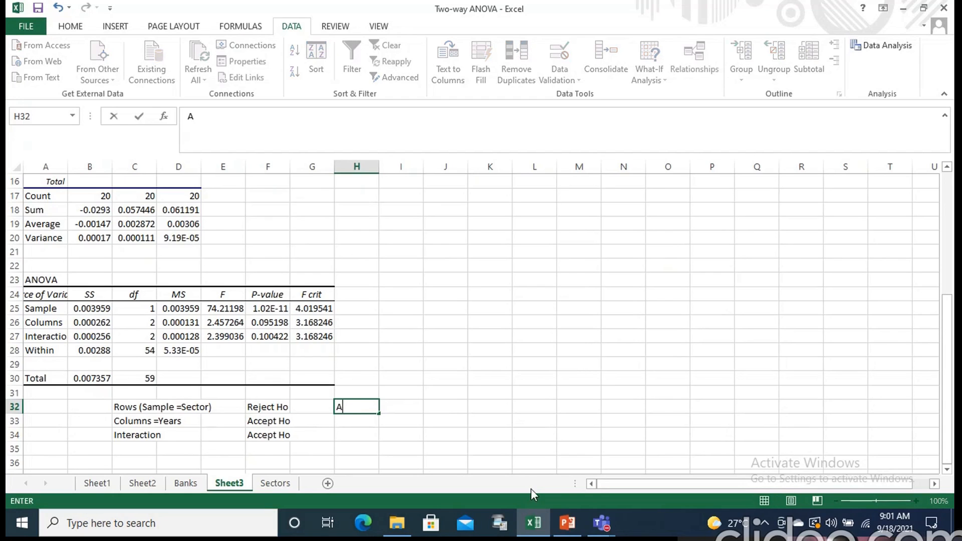
type("verage ")
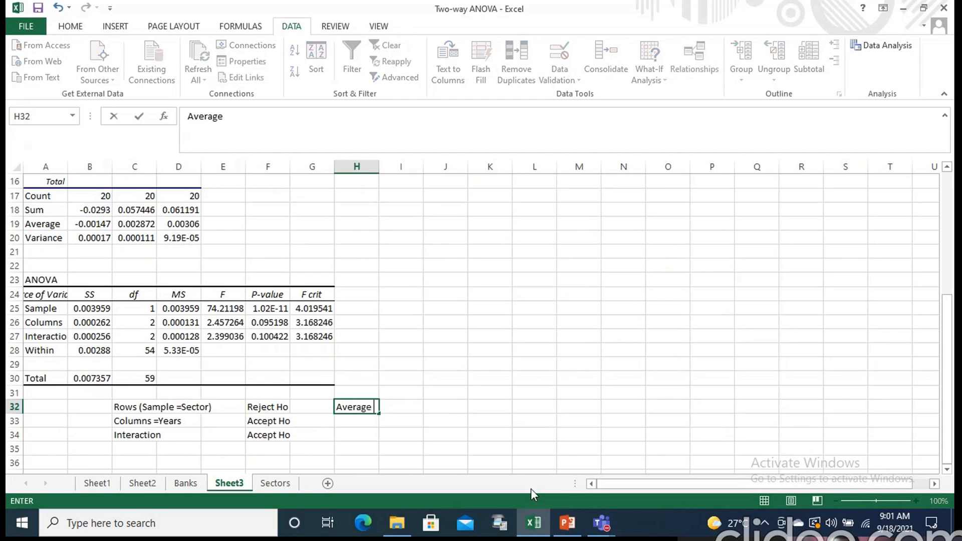
type("ROA bas")
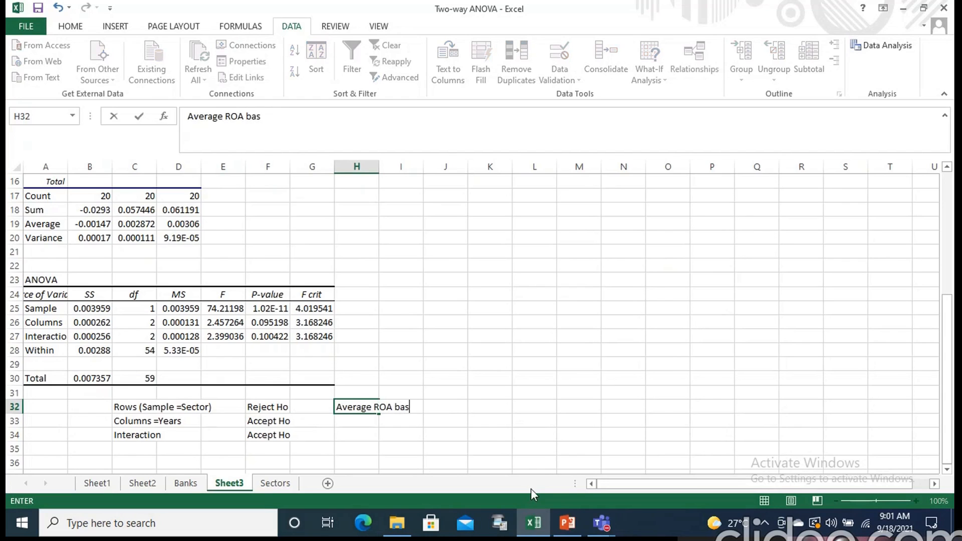
type("ed on Sectors ")
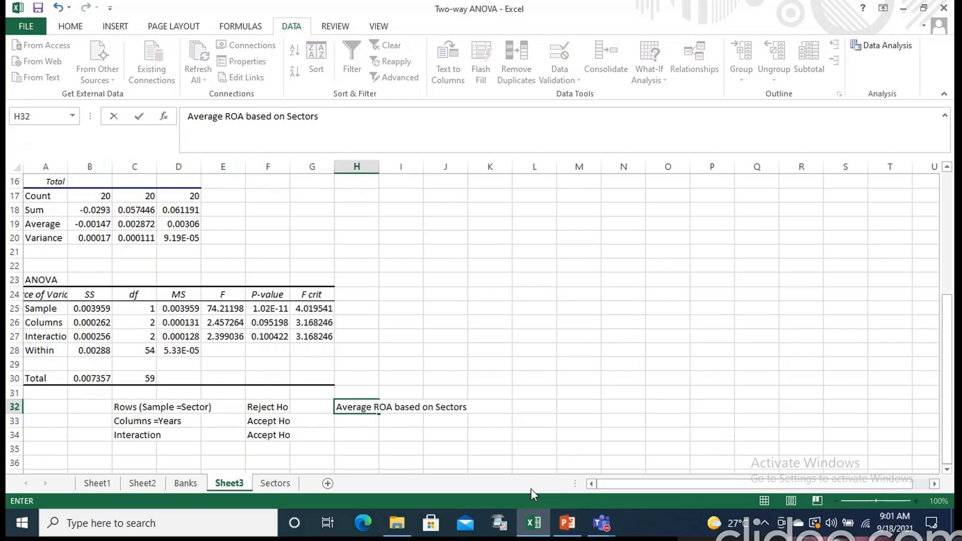
type("is not similar")
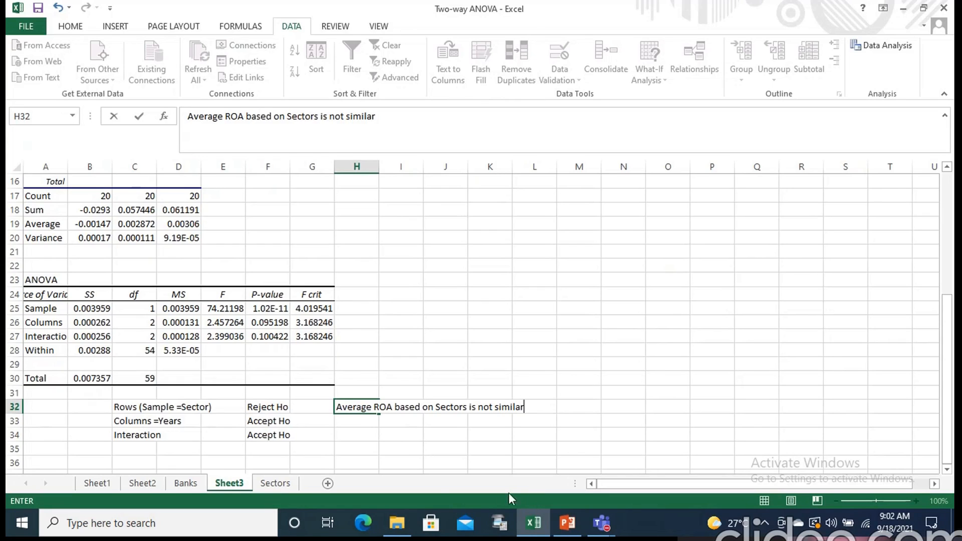
Write the conclusion Average ROA based on year are similar in H33 and compare it with the years conclusion on Sheet1.
left_click(362, 425)
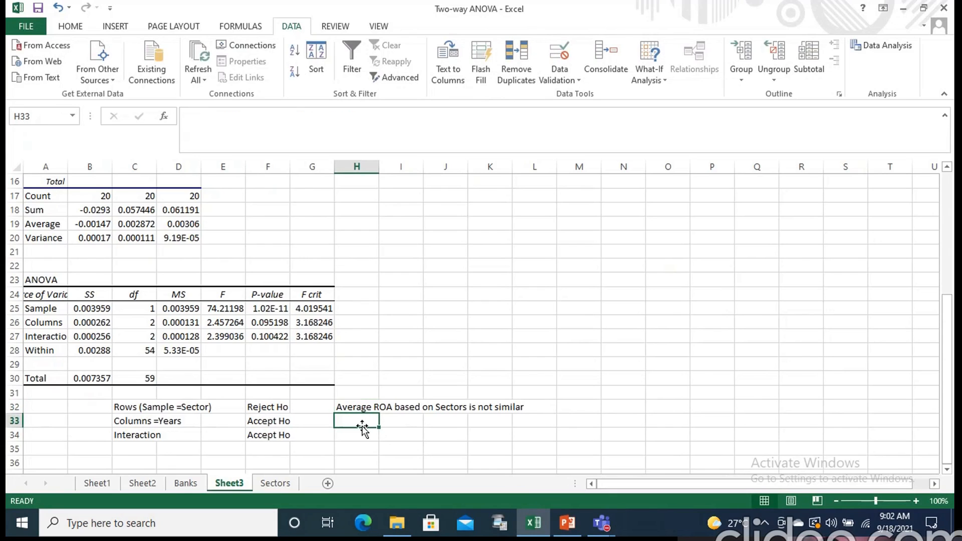
type("Average ")
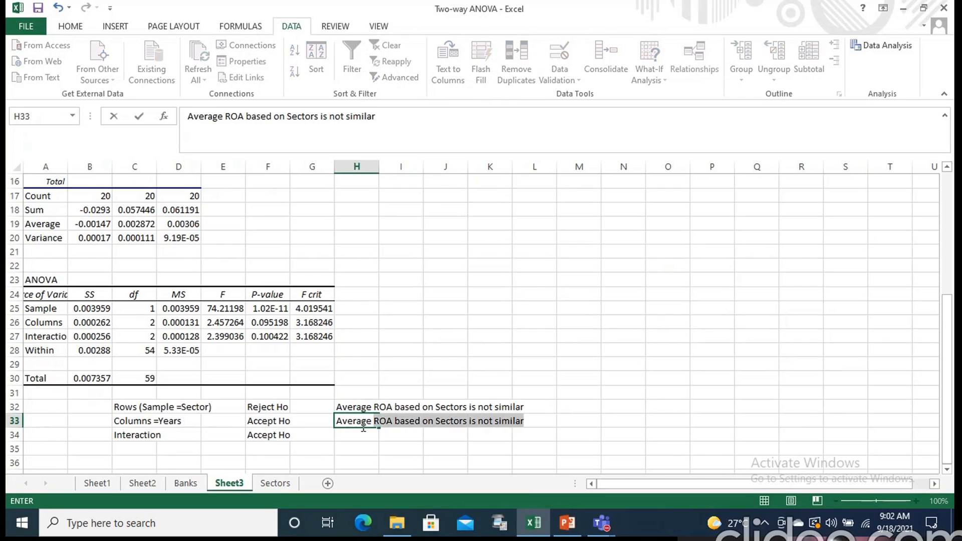
type("ROA based on")
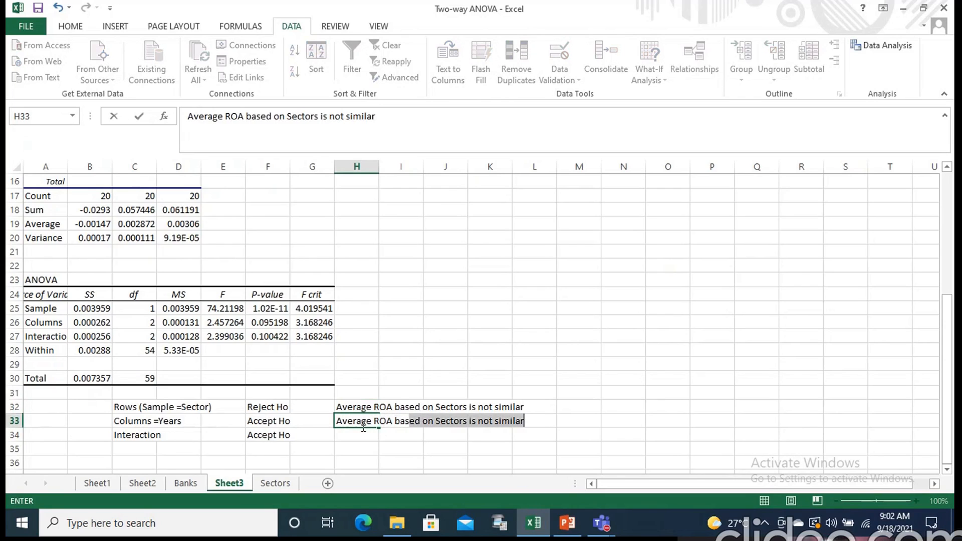
type(" y")
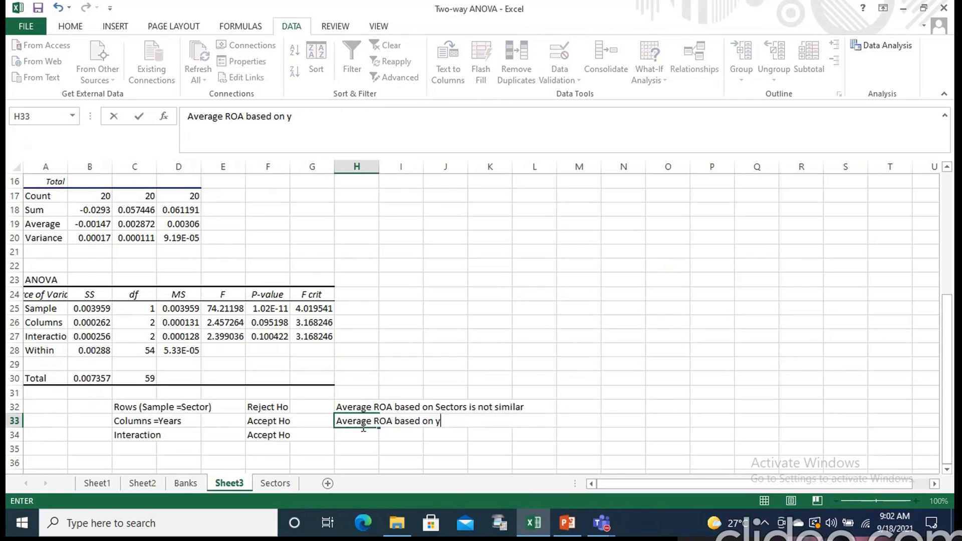
type("ear are similar")
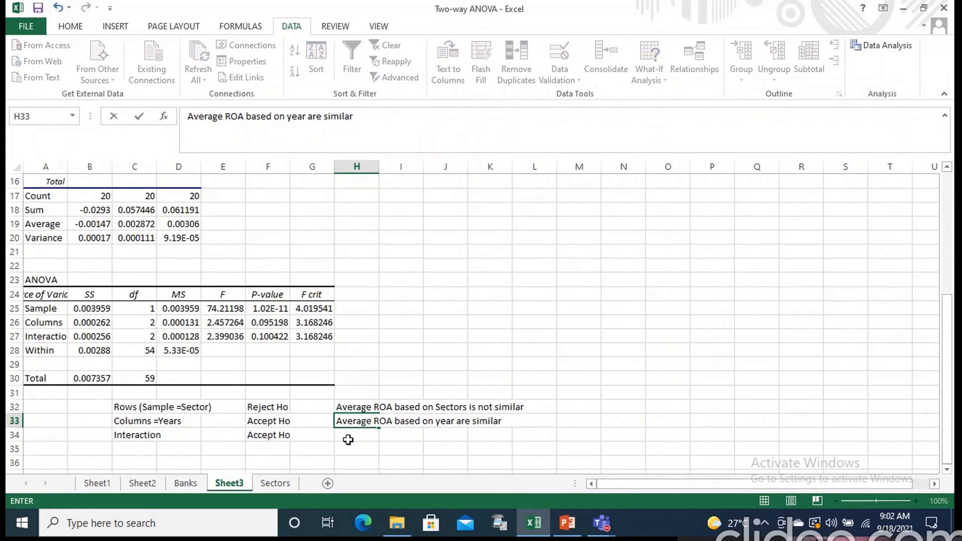
left_click(99, 484)
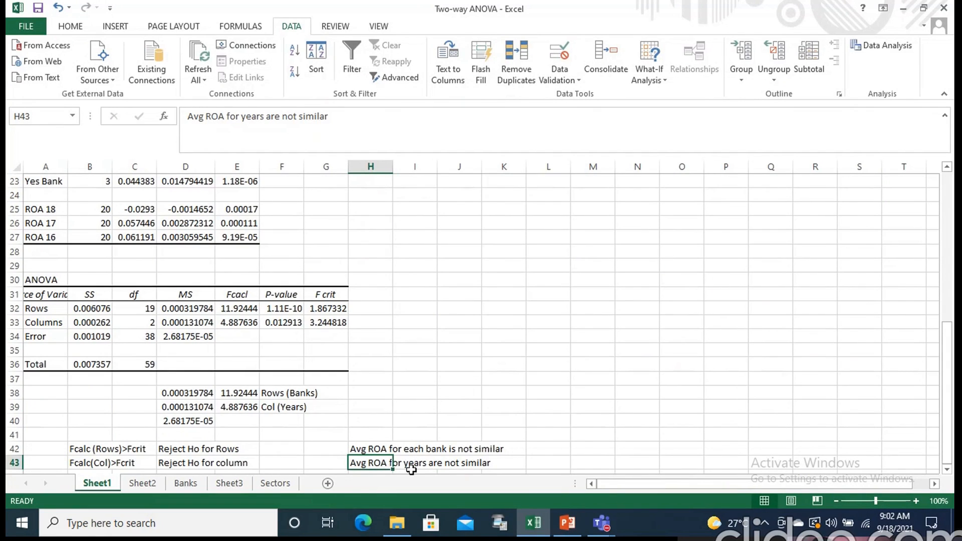
left_click(235, 483)
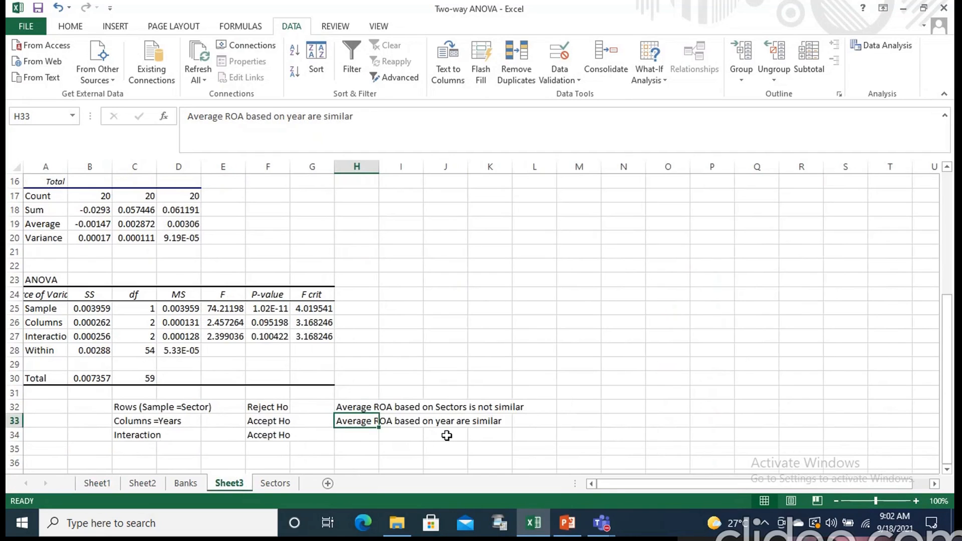
Write the conclusion Average ROA based on combined effect of Sectors and years are similar in H34, beside the interaction decision.
left_click(359, 438)
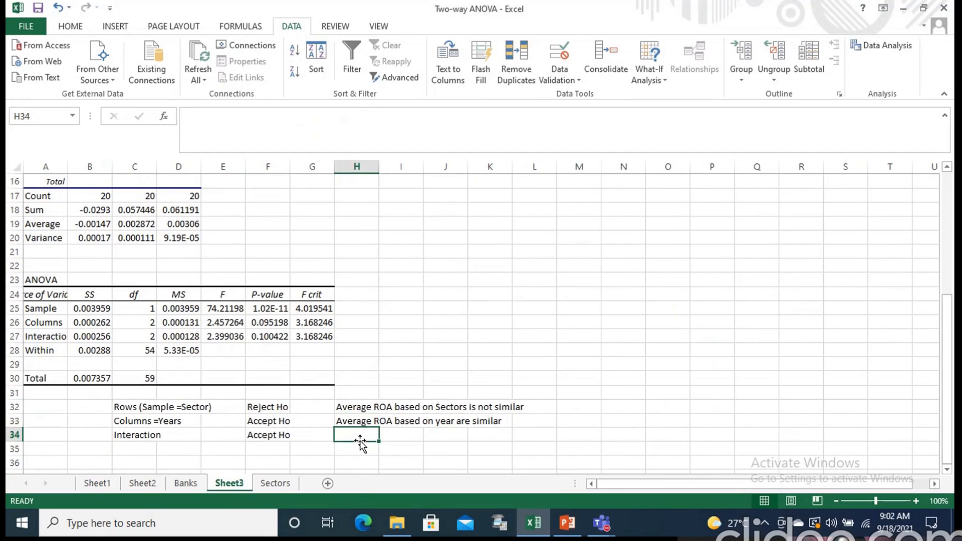
type("Aver")
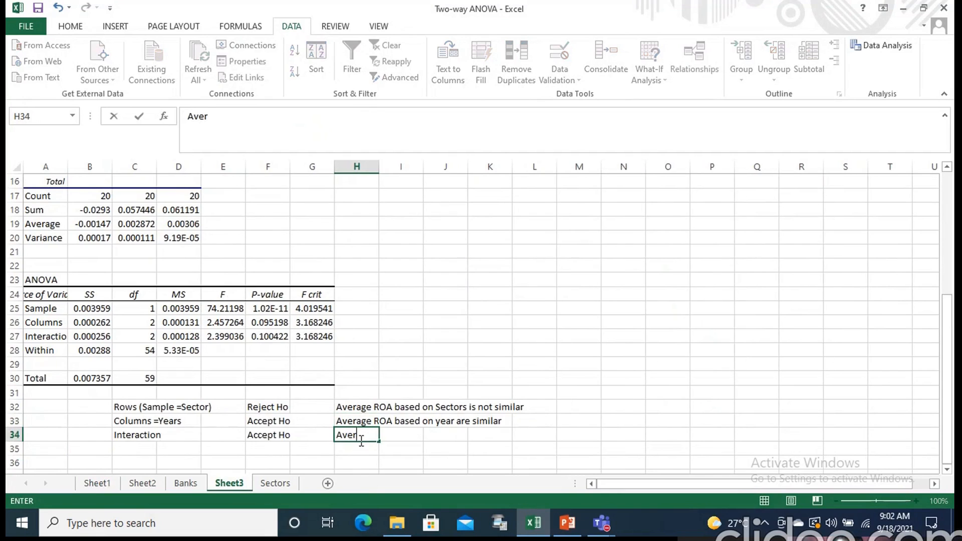
type("age ROA base")
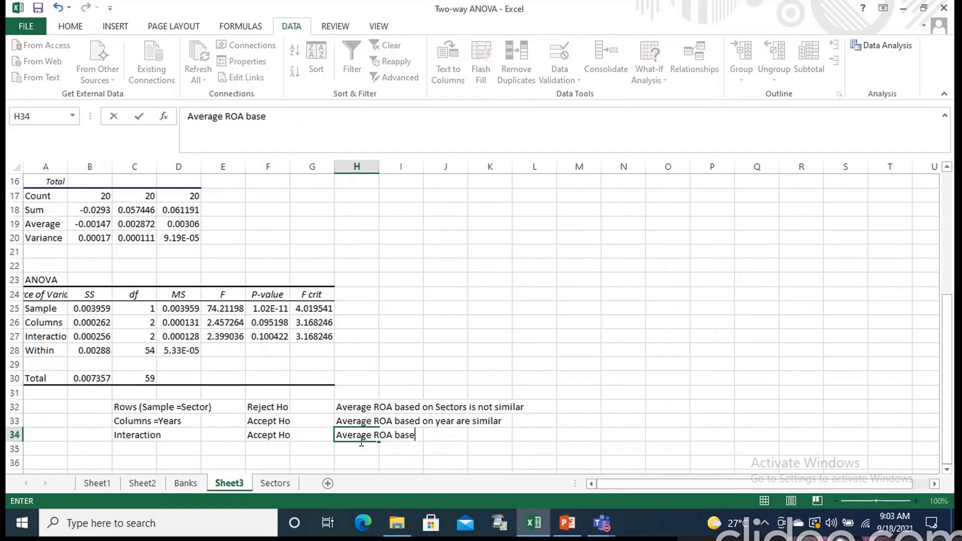
type("d on com")
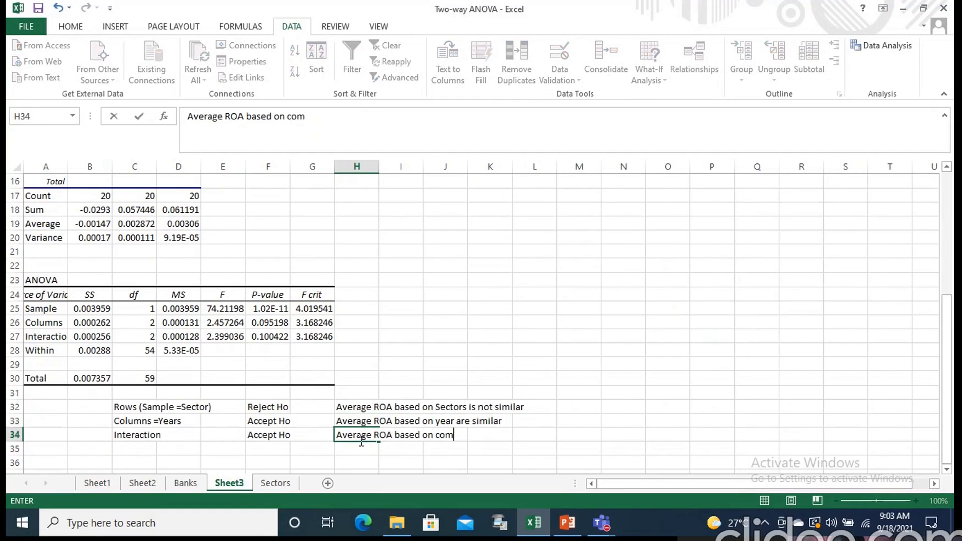
type("bined effect o")
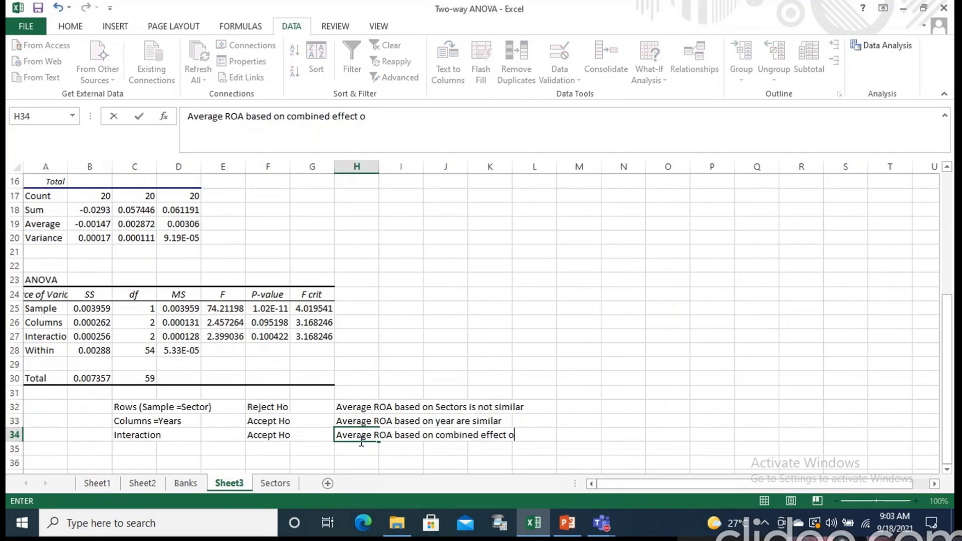
type("f Sectors and ")
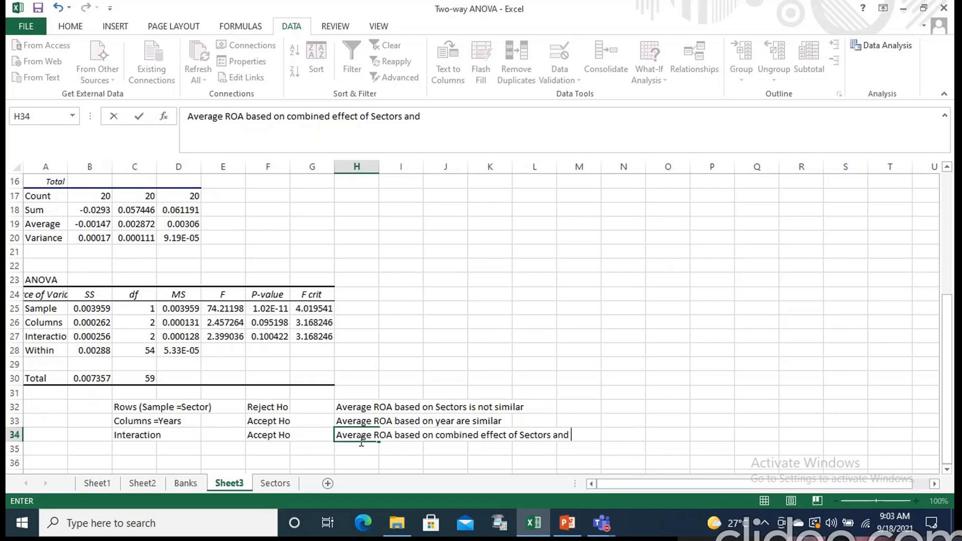
type("years are")
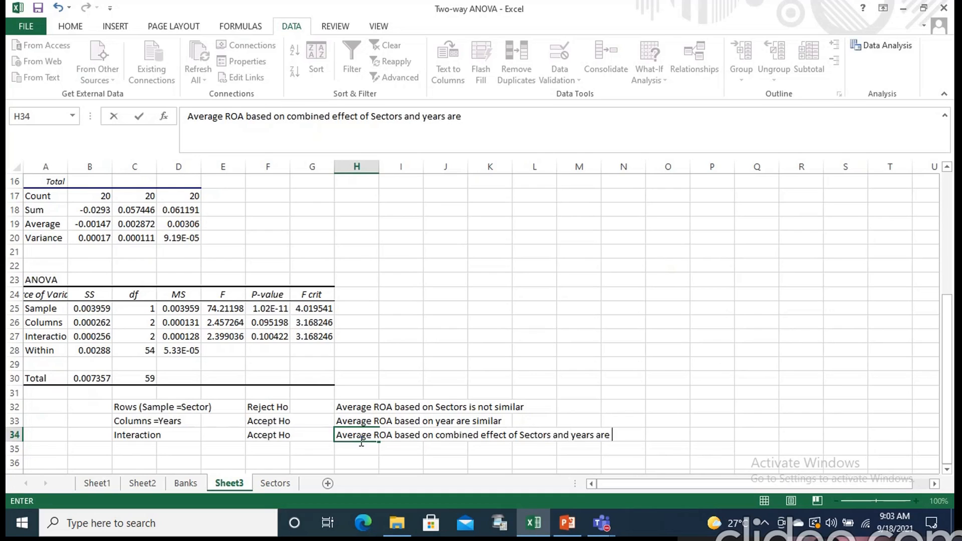
type(" simila")
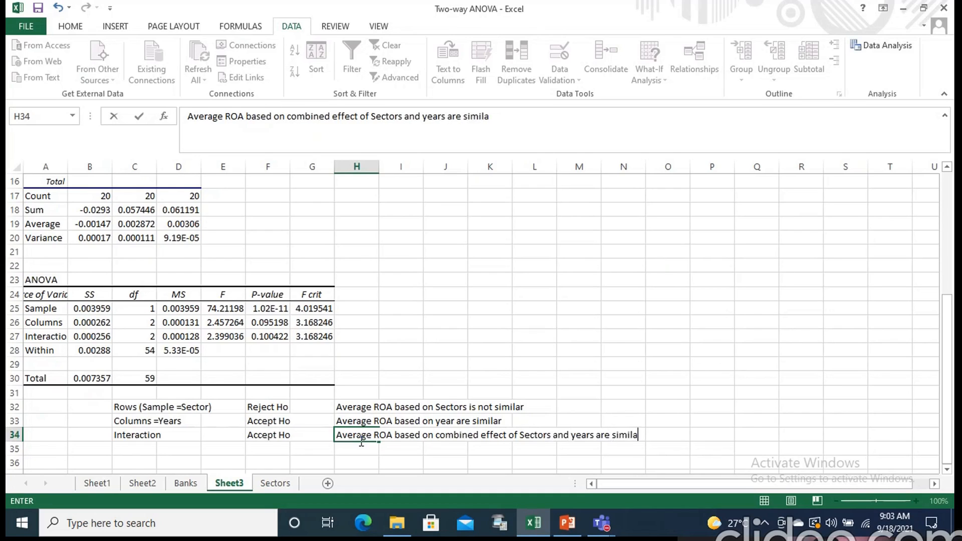
type("r")
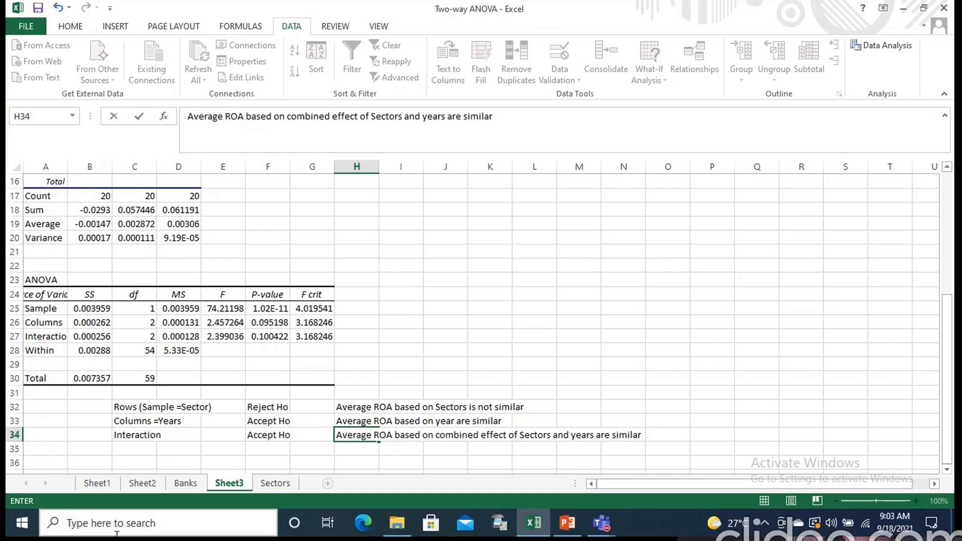
Run Anova: Two-Factor With Replication on the Sectors sheet's ROE range G1:J21, with 10 rows per sample, alpha 0.05 and output to a new worksheet.
left_click(277, 484)
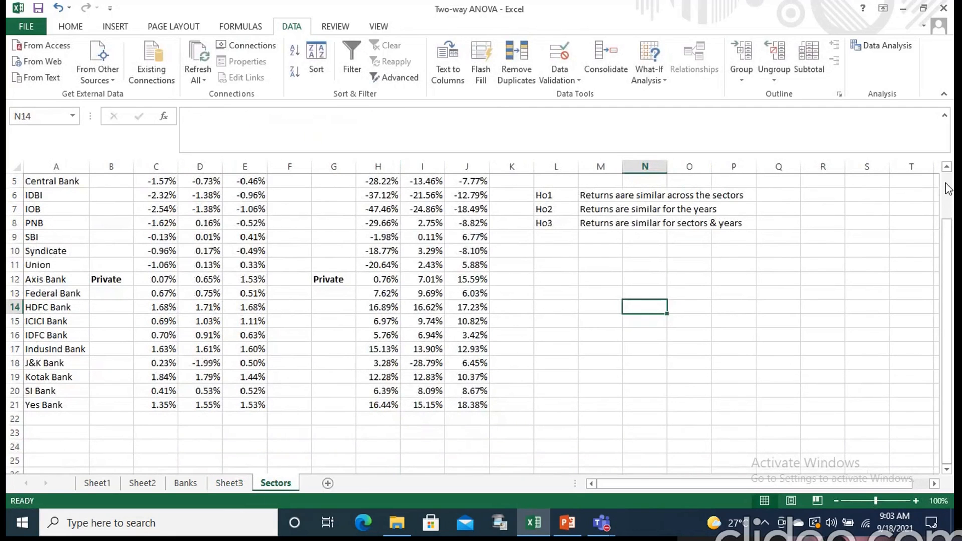
left_click_drag(944, 194, 948, 189)
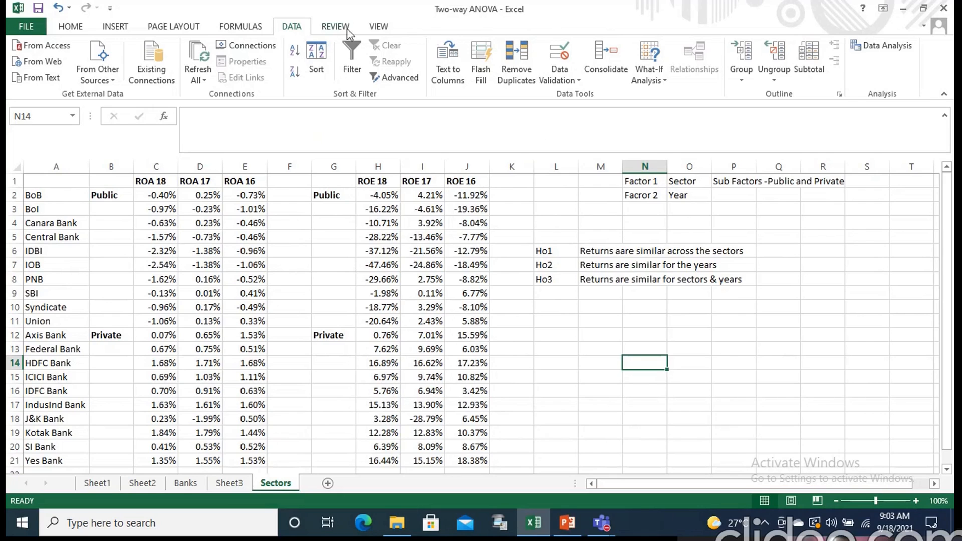
left_click(884, 46)
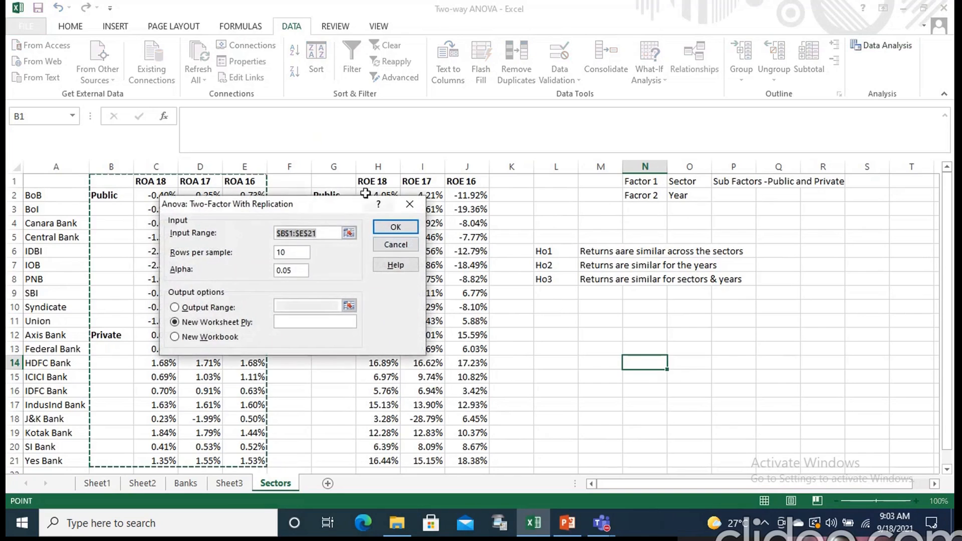
left_click_drag(334, 181, 473, 454)
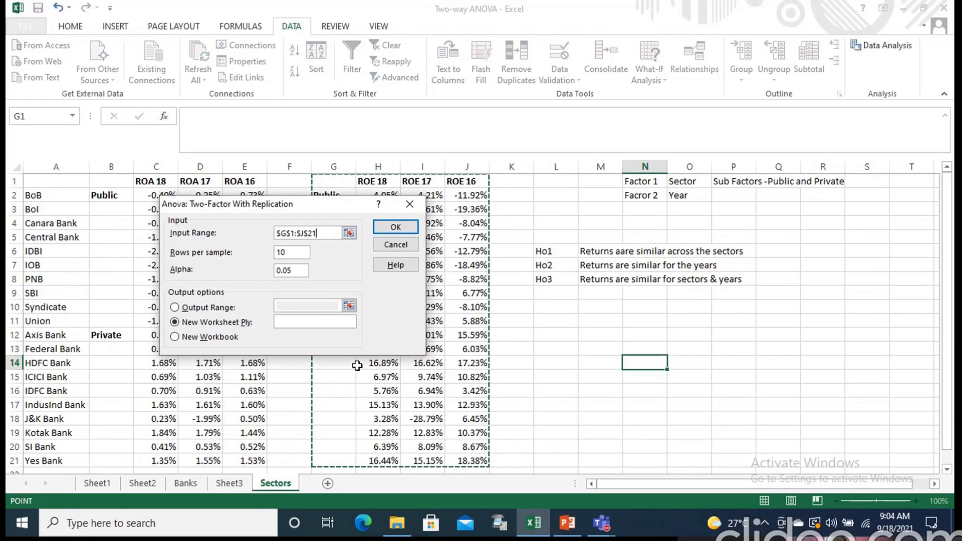
left_click(396, 229)
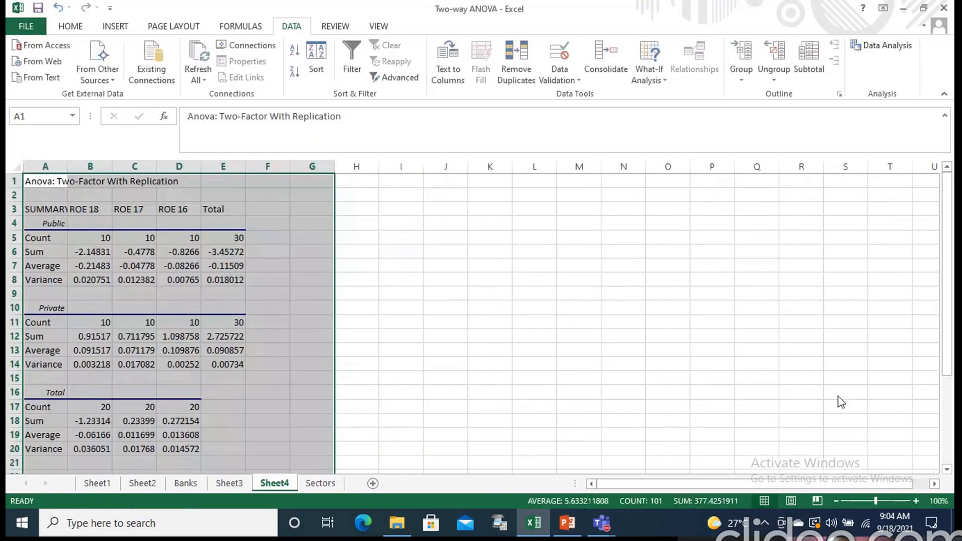
Enter the note Rows =Sample =Sector in D32, below the ROE ANOVA table.
left_click(947, 469)
left_click(946, 469)
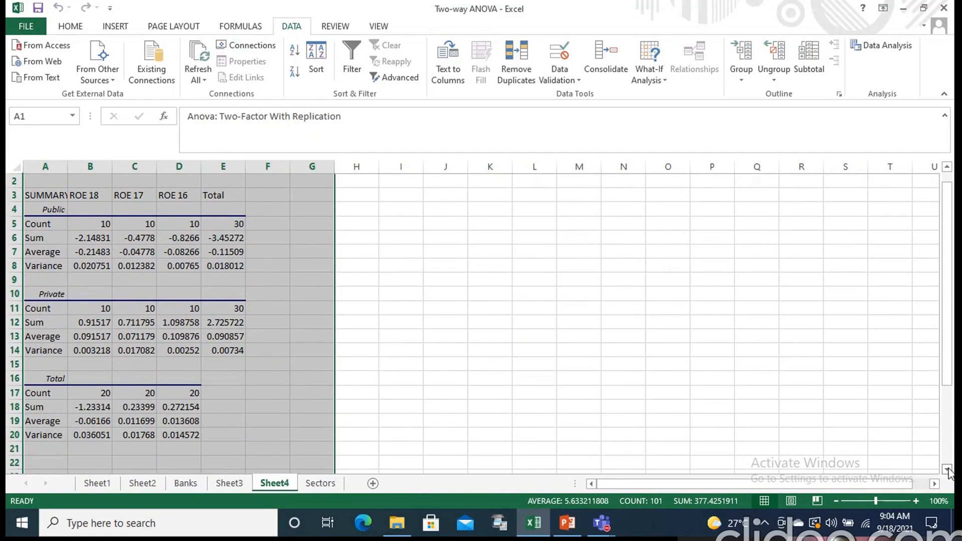
scroll(948, 470, "down", 8)
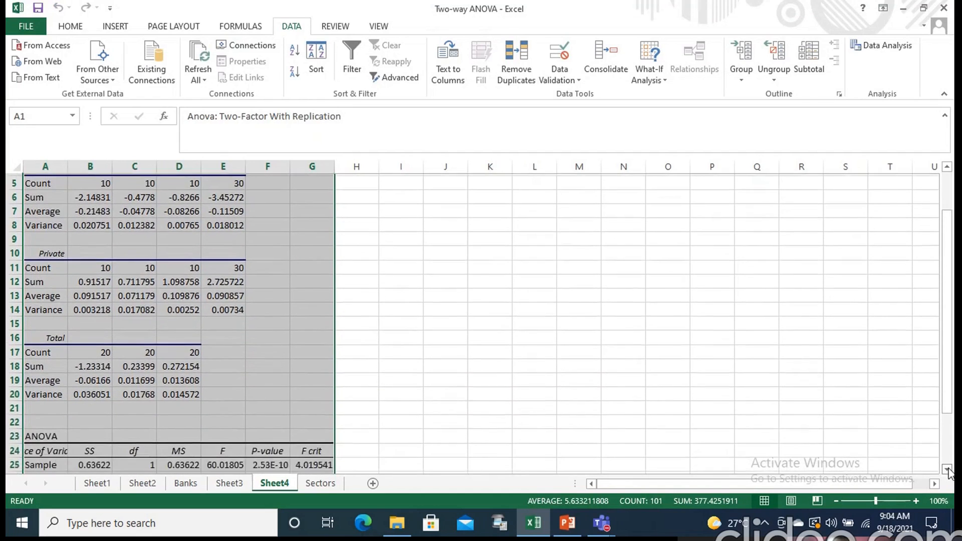
scroll(948, 471, "down", 7)
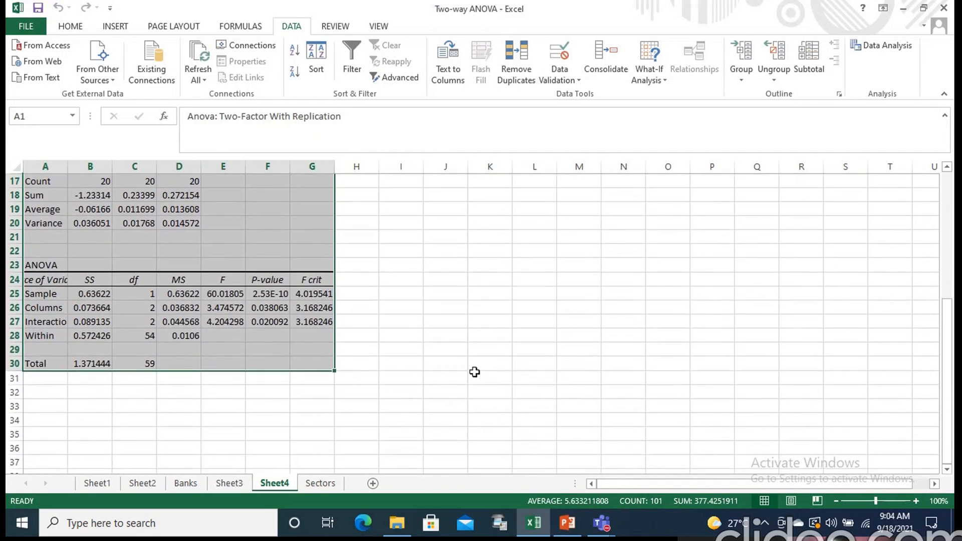
left_click(182, 389)
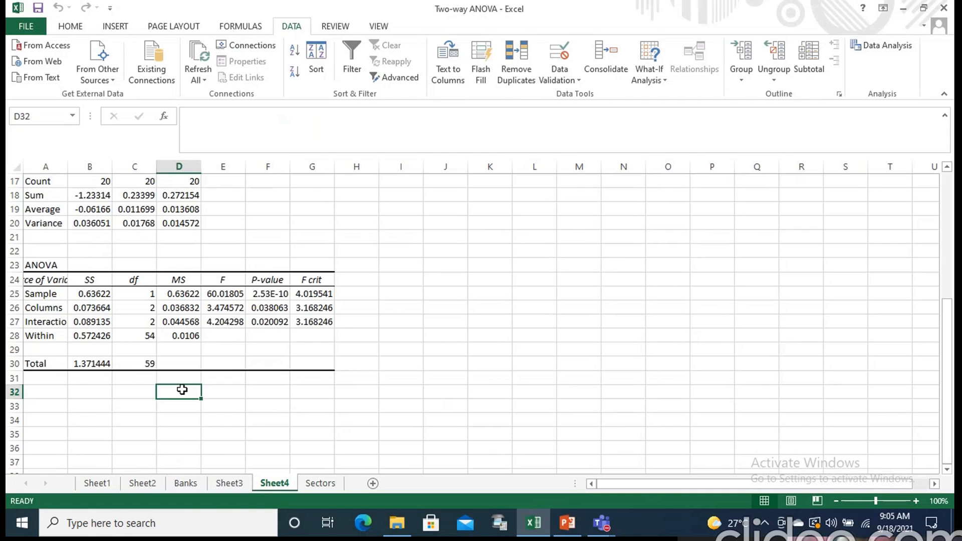
type("Rows")
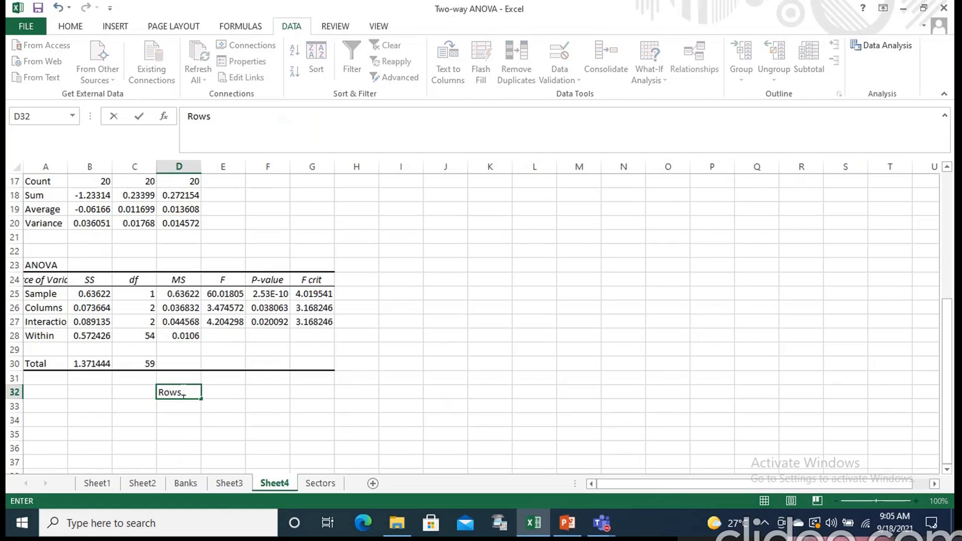
type(" =Sample ")
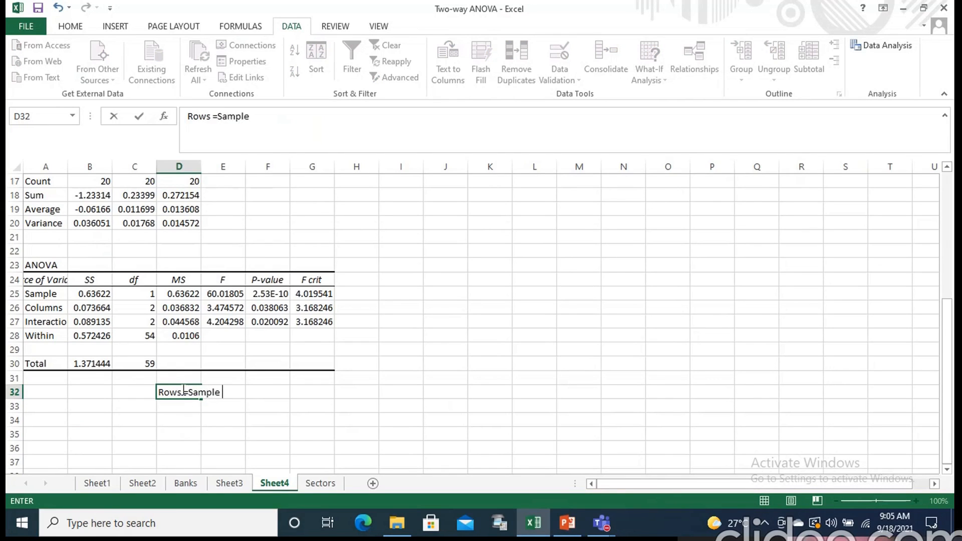
type("=Sector")
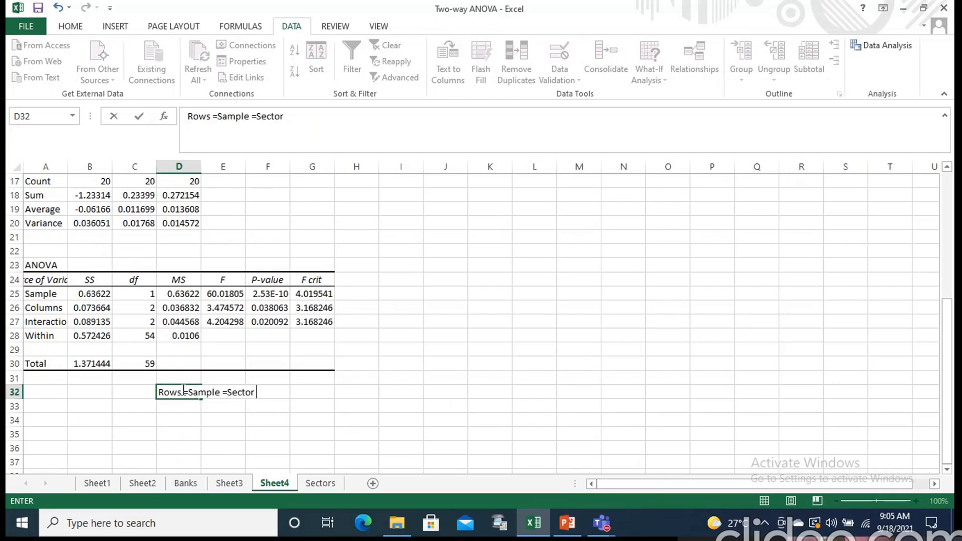
left_click(325, 392)
Compare the Sample row's F with its F crit and enter the decision Reject Ho in G32.
left_click(240, 299)
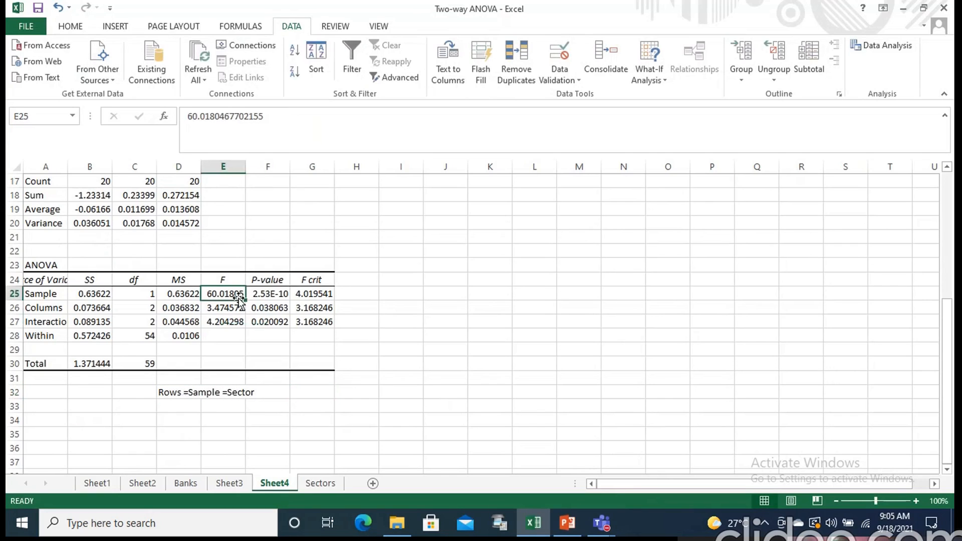
left_click(307, 294)
left_click(314, 392)
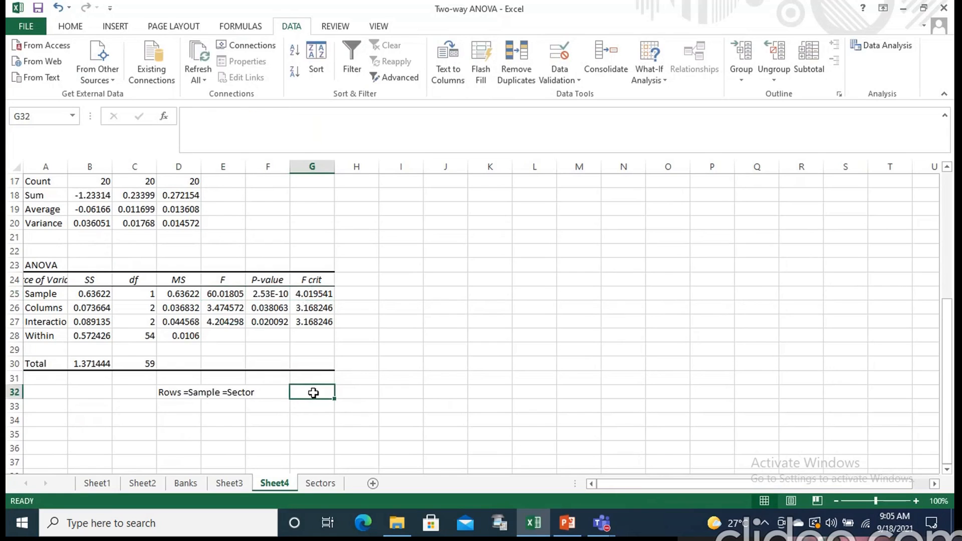
type("Rehject")
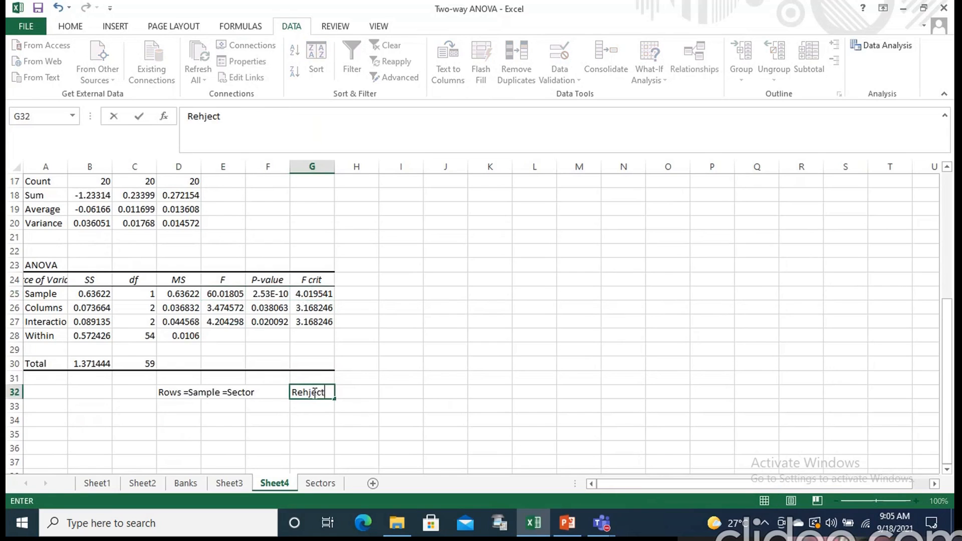
key("BackSpace")
key("BackSpace")
key("BackSpace")
key("BackSpace")
key("BackSpace")
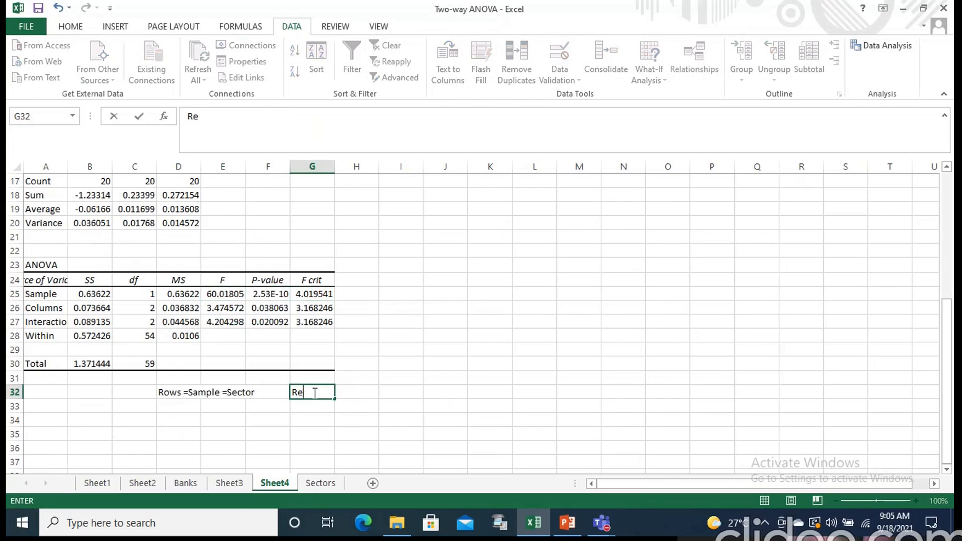
type("ject")
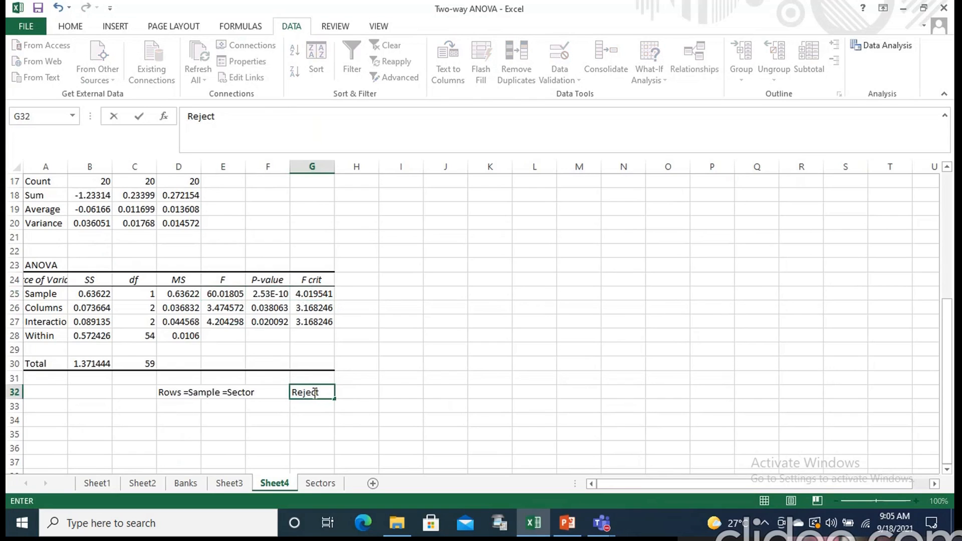
type(" Ho")
Write the conclusion Avg ROE across Sectors are not same in I32, beside the sector decision.
left_click(401, 396)
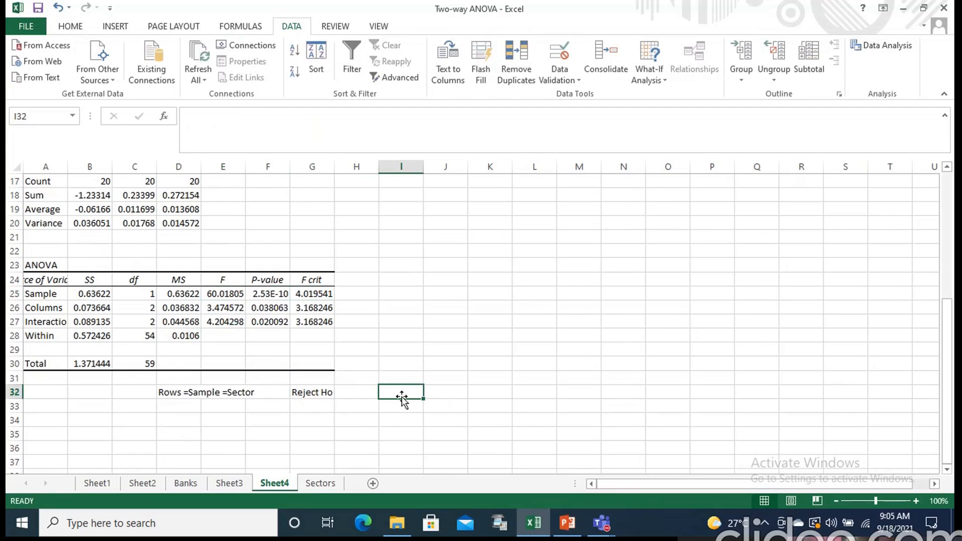
type("Av")
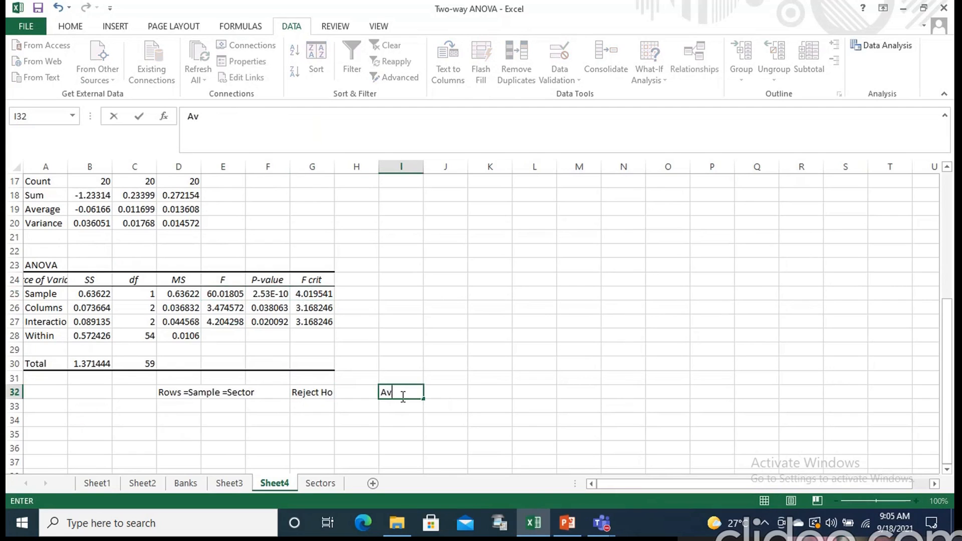
type("g ROE axcrs")
key("BackSpace")
key("BackSpace")
key("BackSpace")
key("BackSpace")
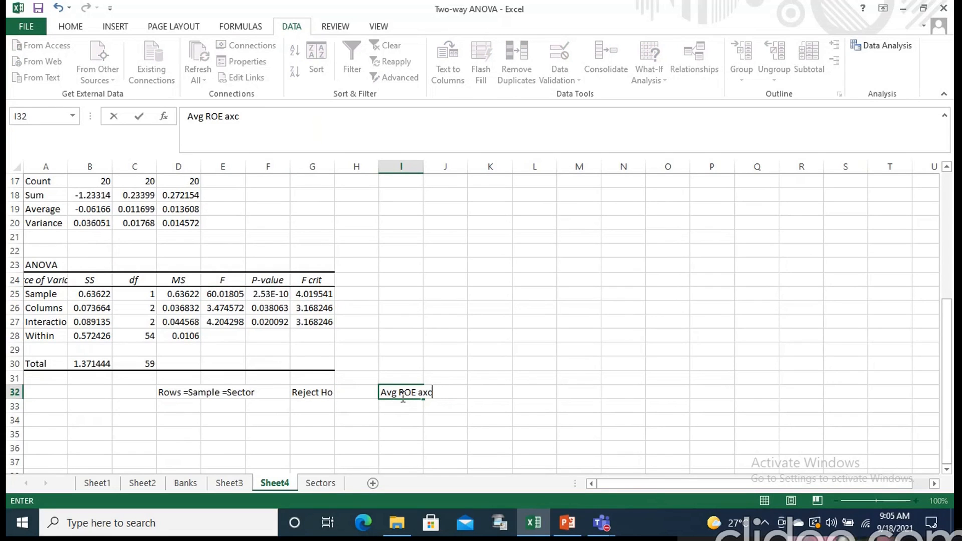
type("cross Se")
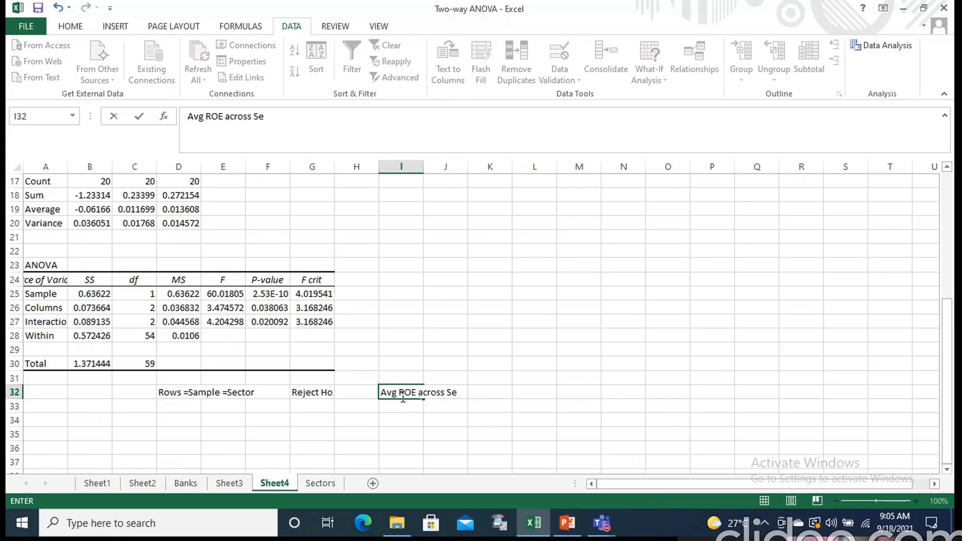
type("ctors are n")
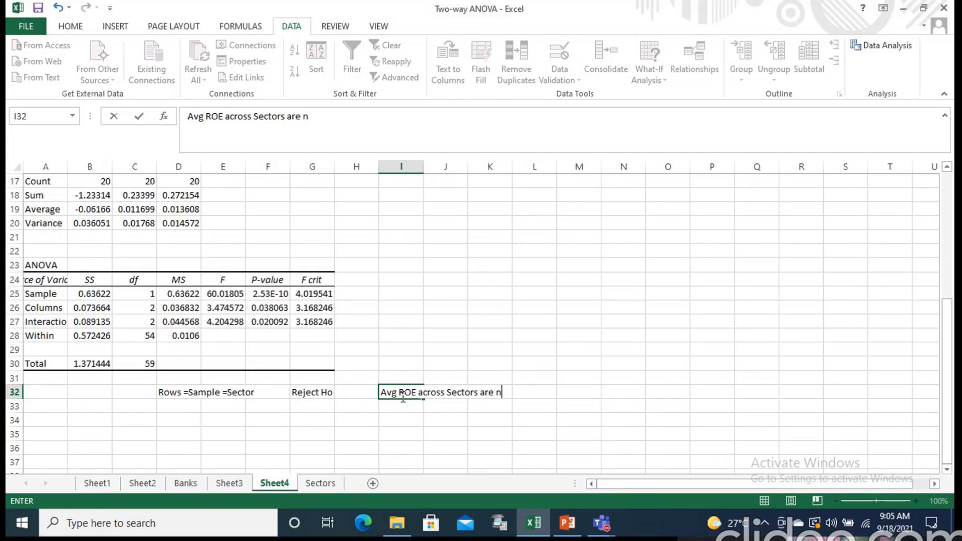
type("ot same")
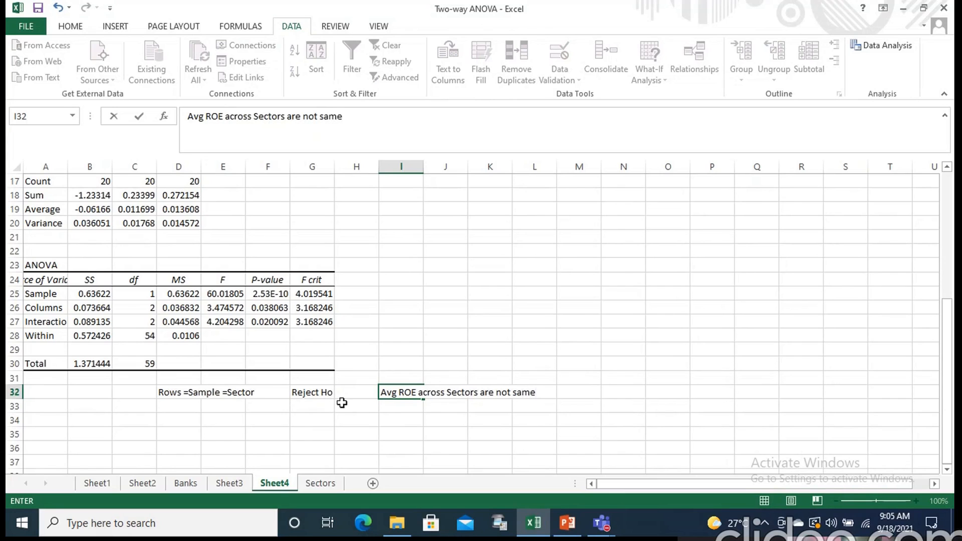
Enter the note Column =Years in D33, under the sector note.
left_click(189, 405)
type("C")
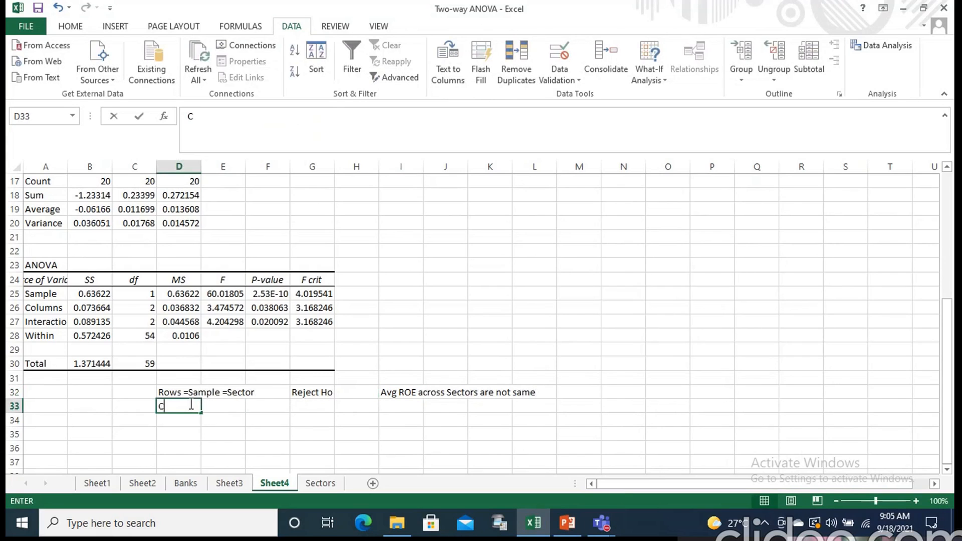
type("olumn")
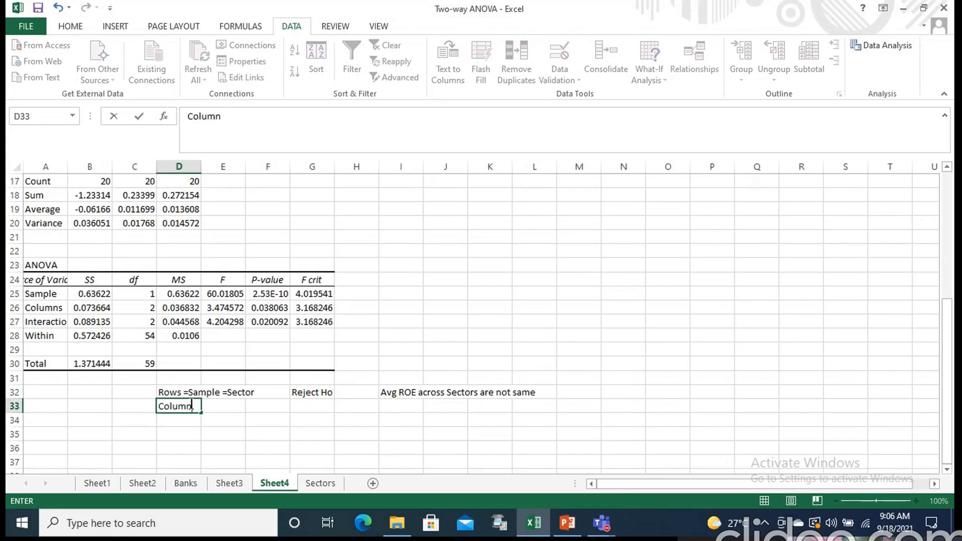
type(" =Years")
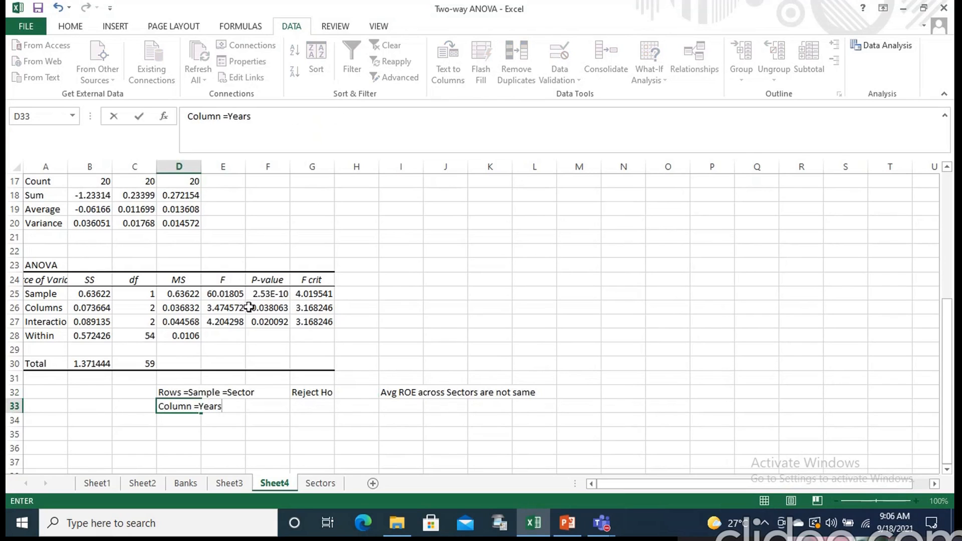
Compare the Columns row's F with its F crit and enter the decision Reject Ho in G33.
left_click(229, 311)
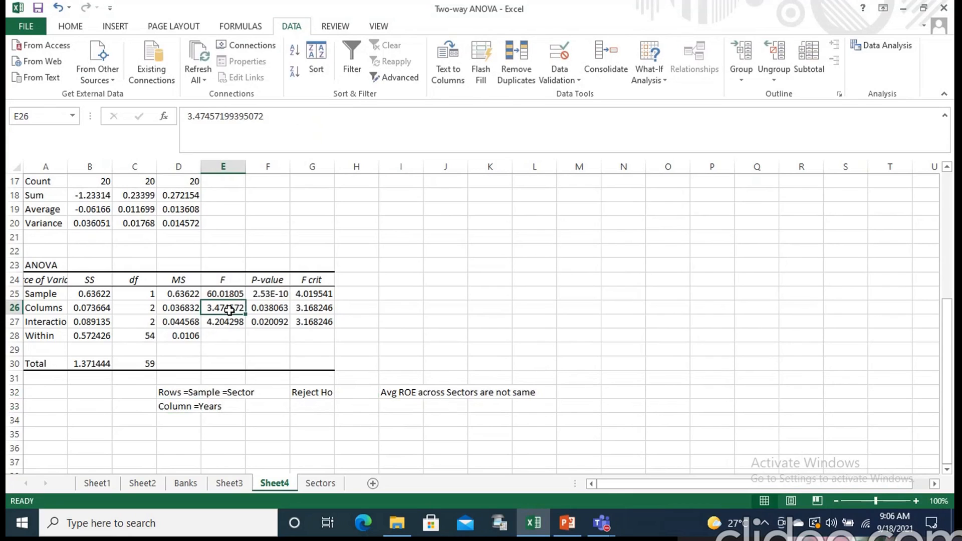
left_click(316, 310)
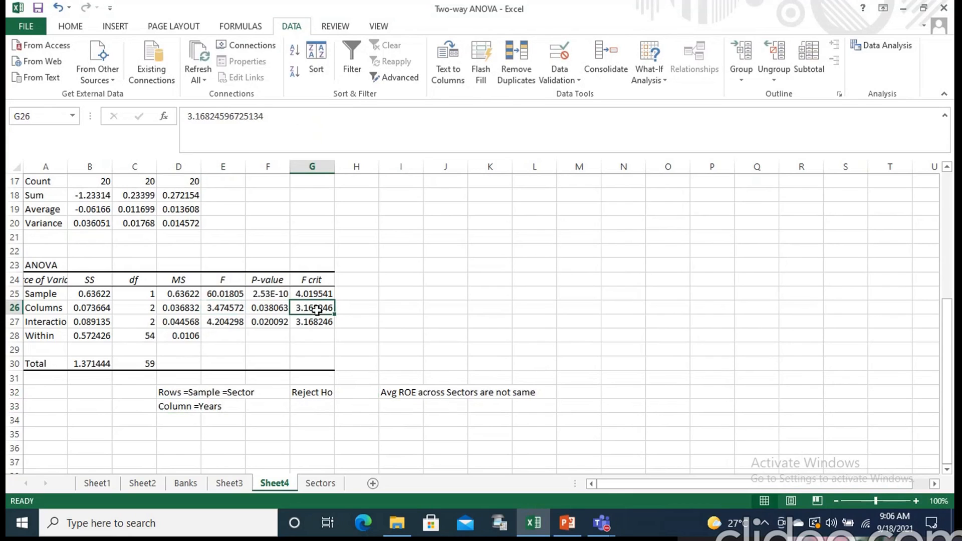
left_click(296, 407)
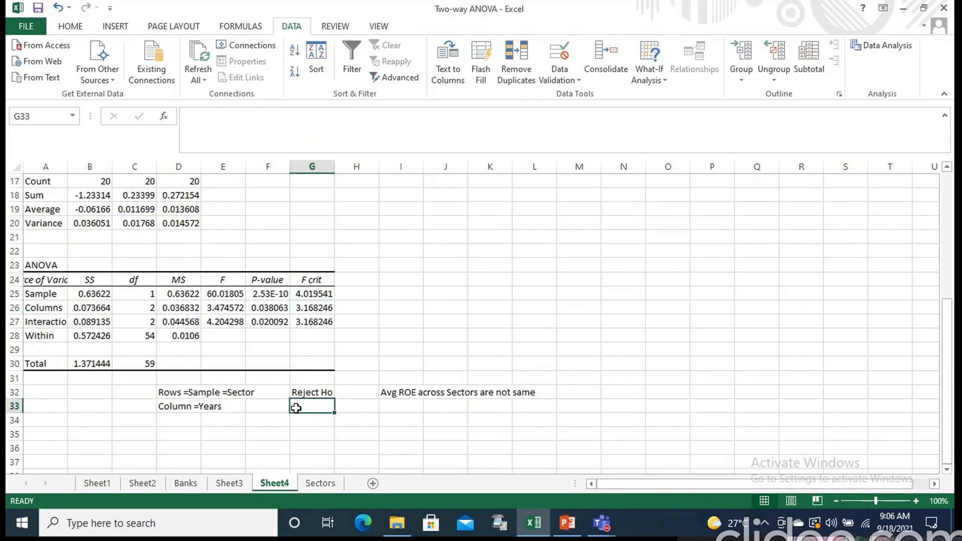
type("Re")
key("BackSpace")
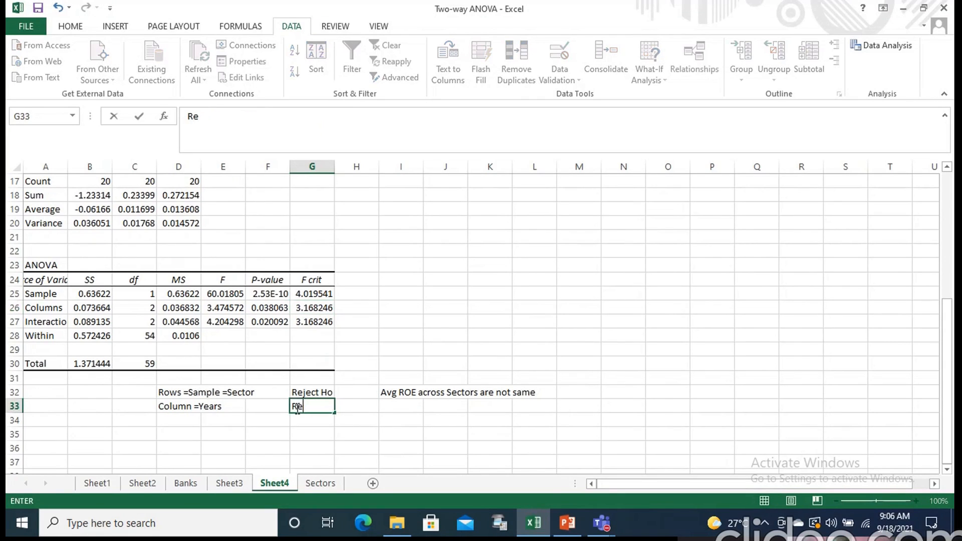
type("ject")
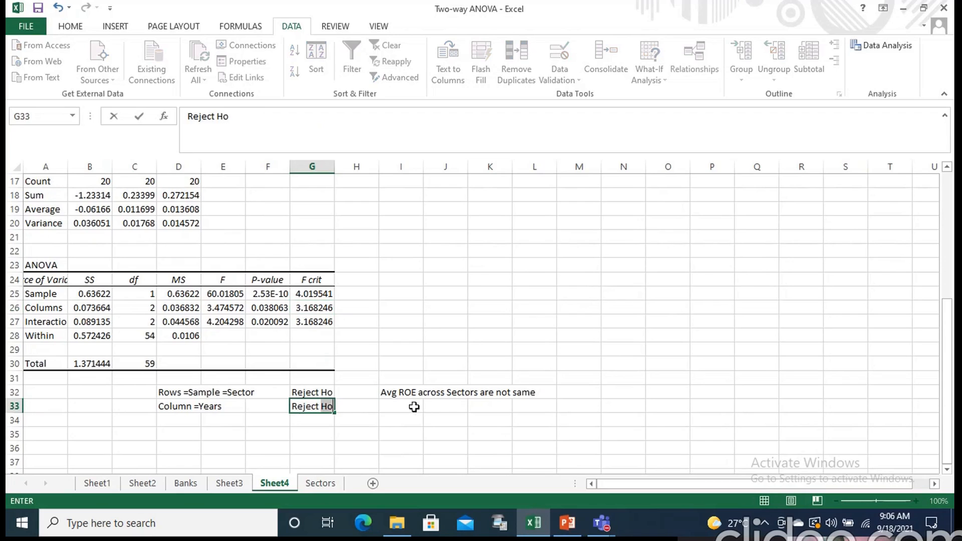
Write the conclusion Avg ROE across years are not same in I33, beside the years decision.
left_click(414, 407)
type("Avg")
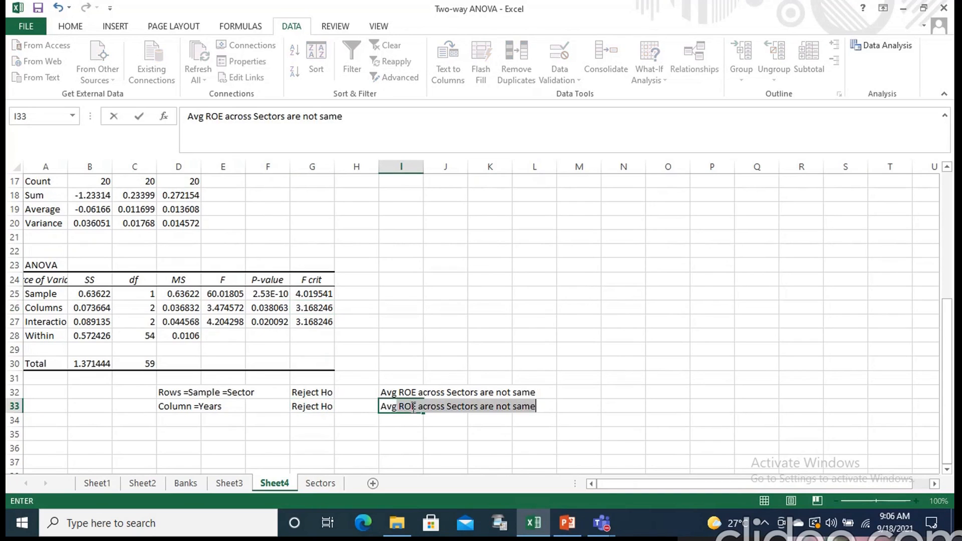
type(" ROE across y")
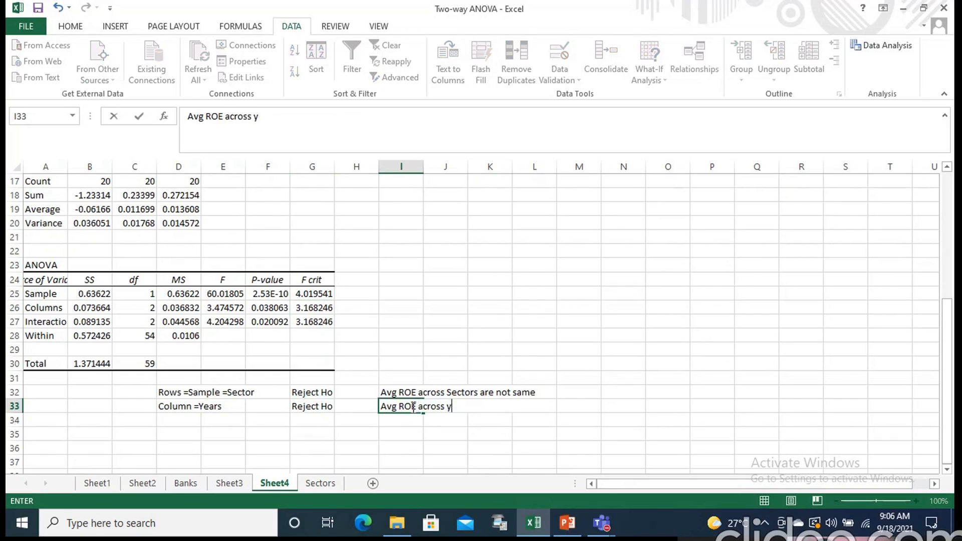
type("ears are no")
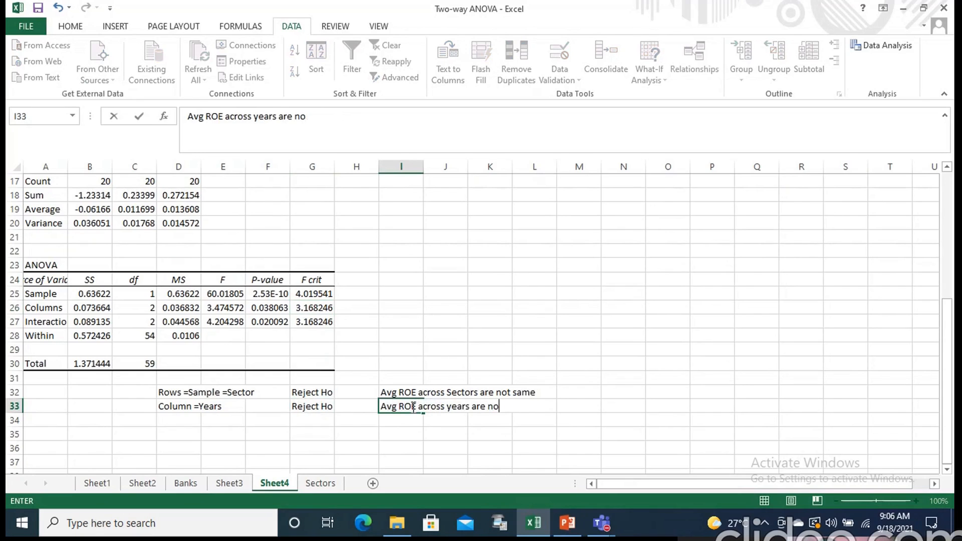
type("t same")
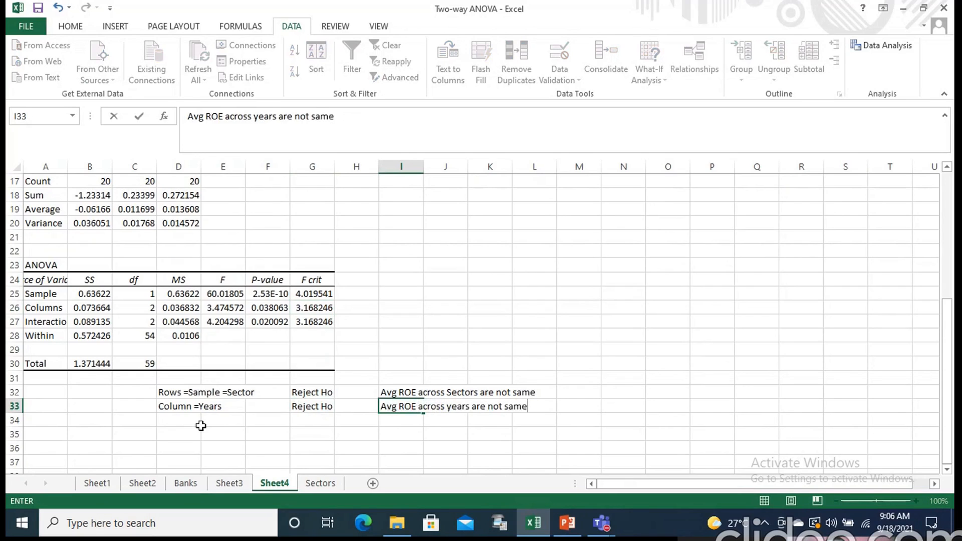
Enter the note Interaction=Combined effect of Sector & year in D34, under the years note.
left_click(186, 419)
type("I")
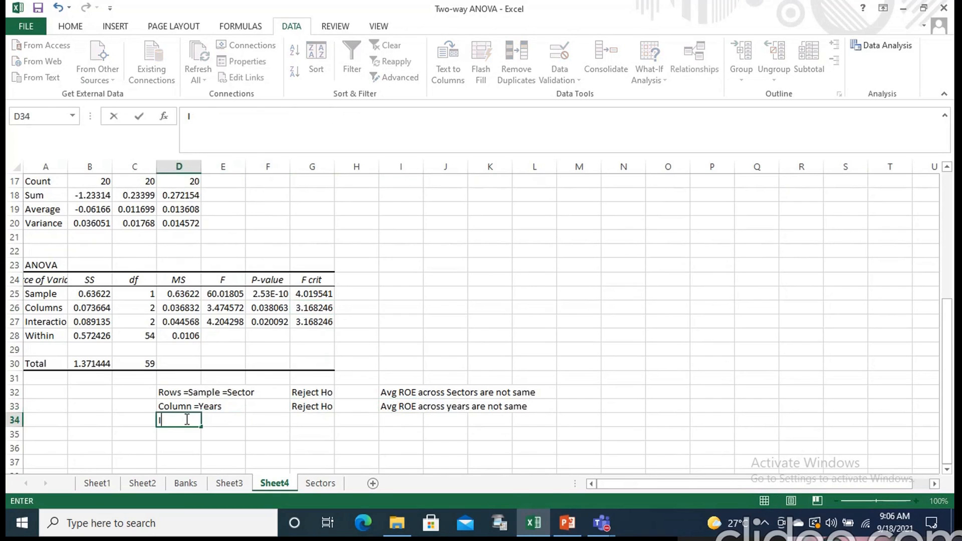
type("nteraction")
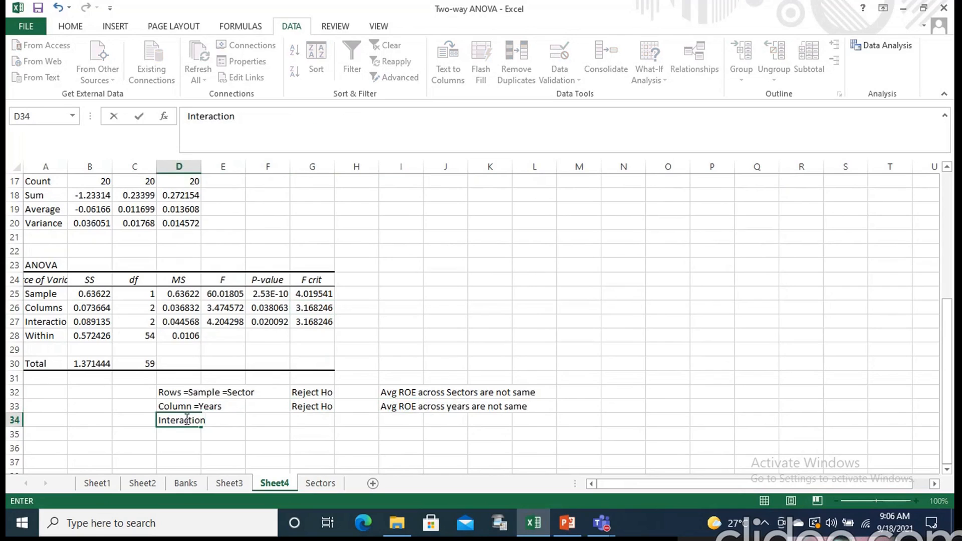
type("=Combin")
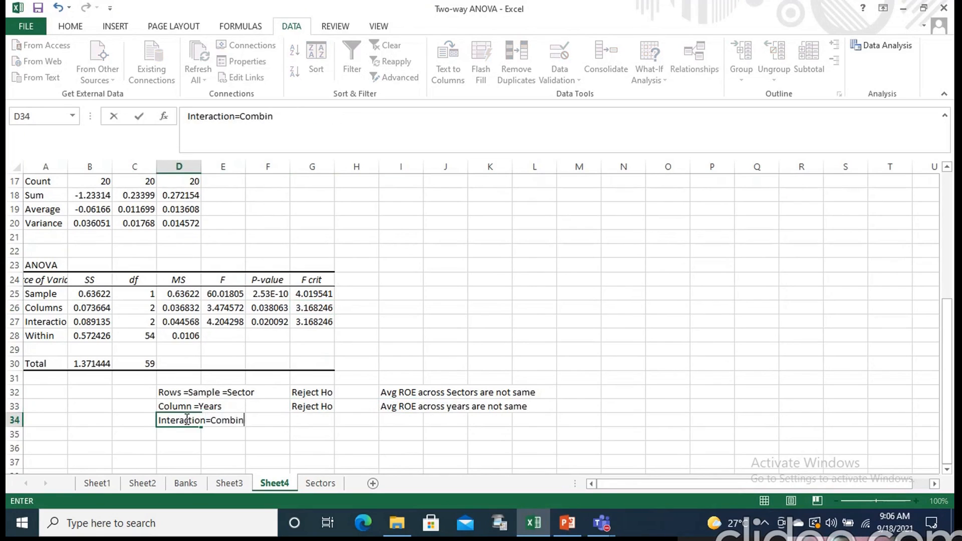
type("ed effec")
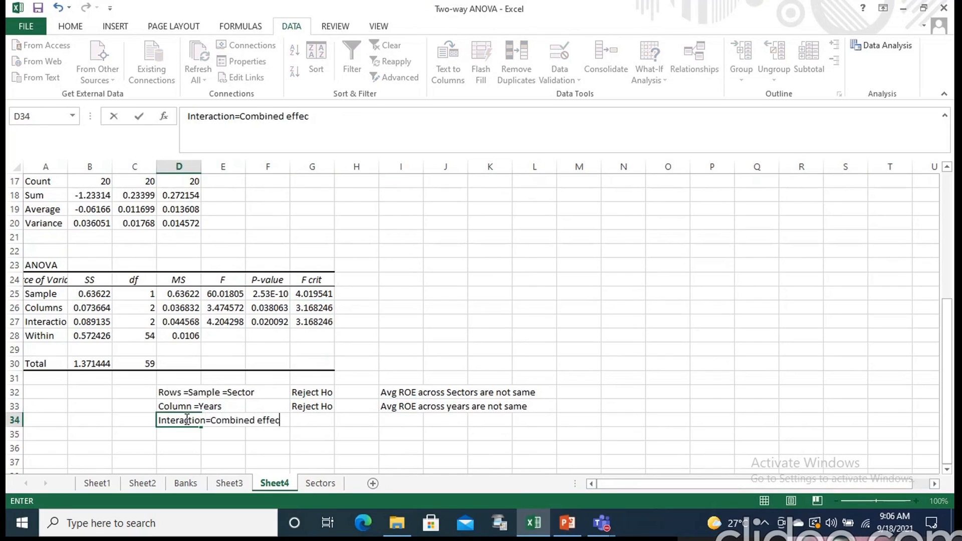
type("t of Sector ")
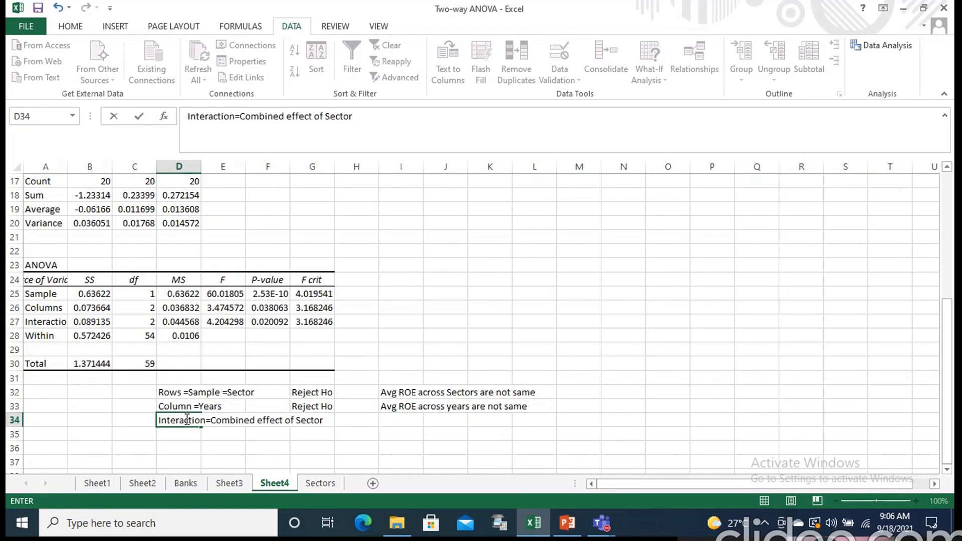
type("& year")
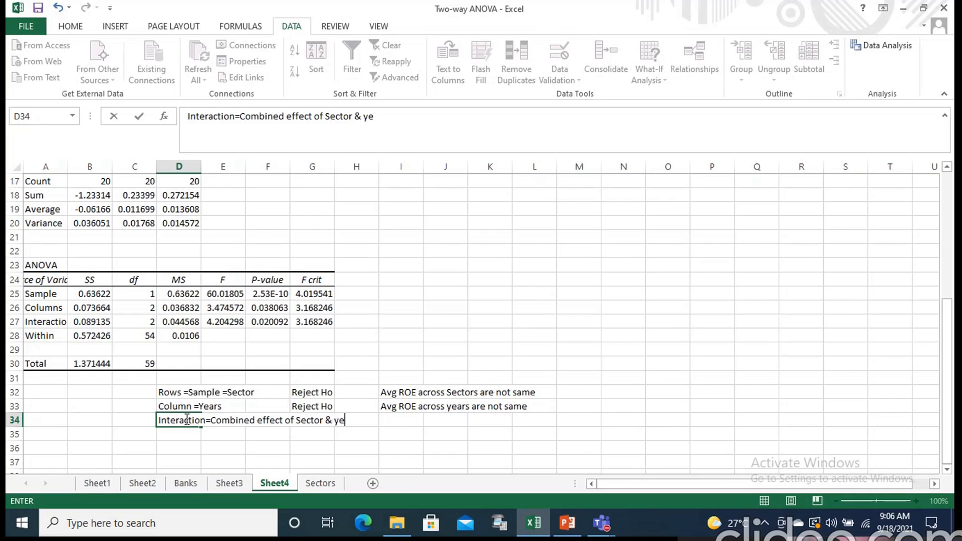
Enter the decision Reject Ho for the interaction in I34.
left_click(406, 422)
type("Re")
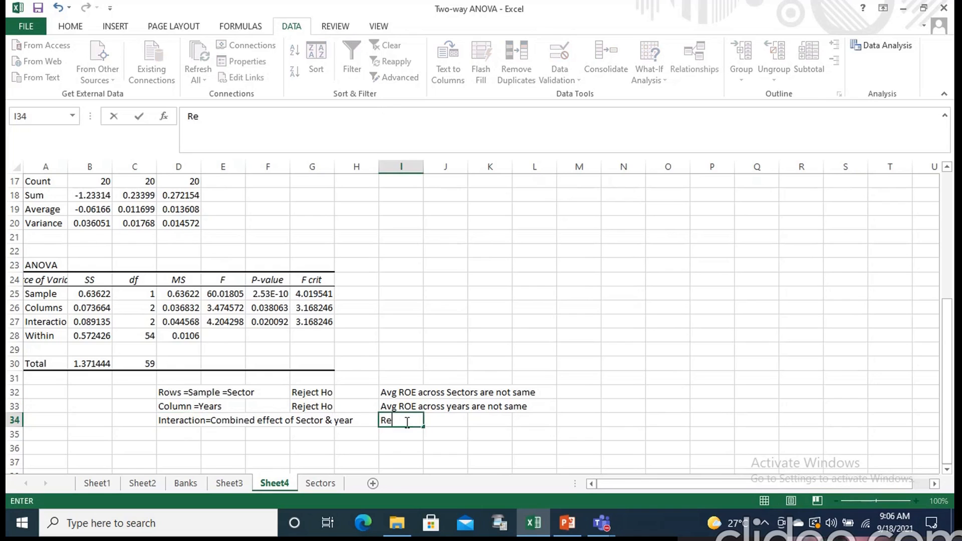
type("ject Ho")
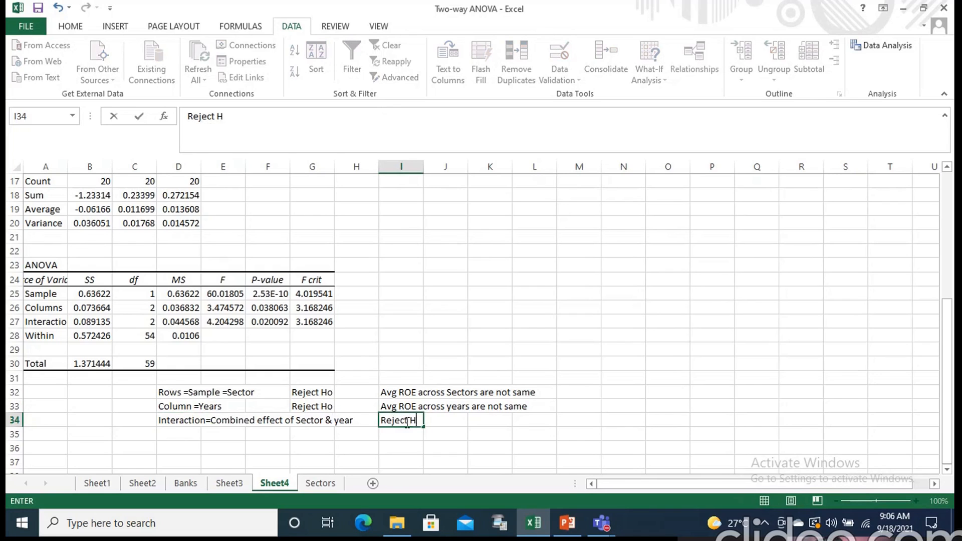
left_click(496, 422)
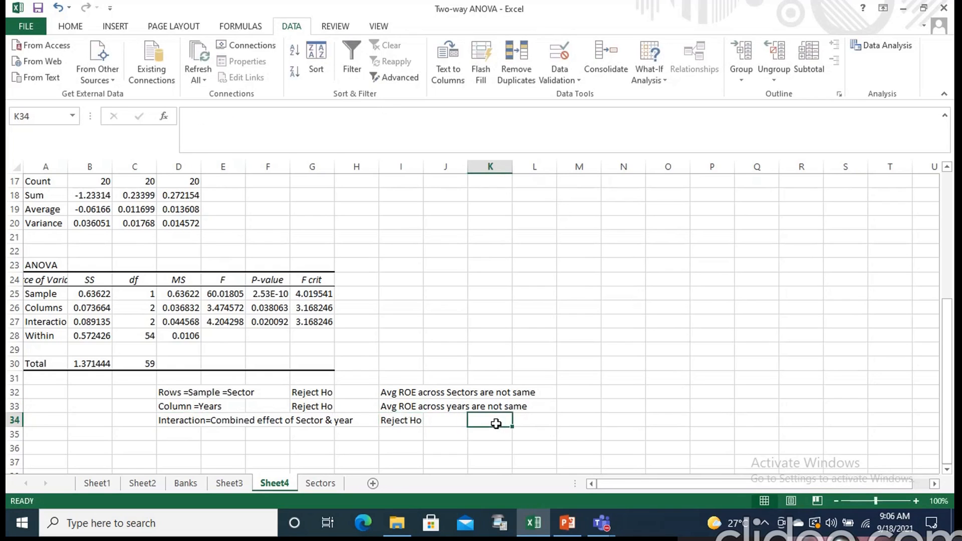
type("Combine")
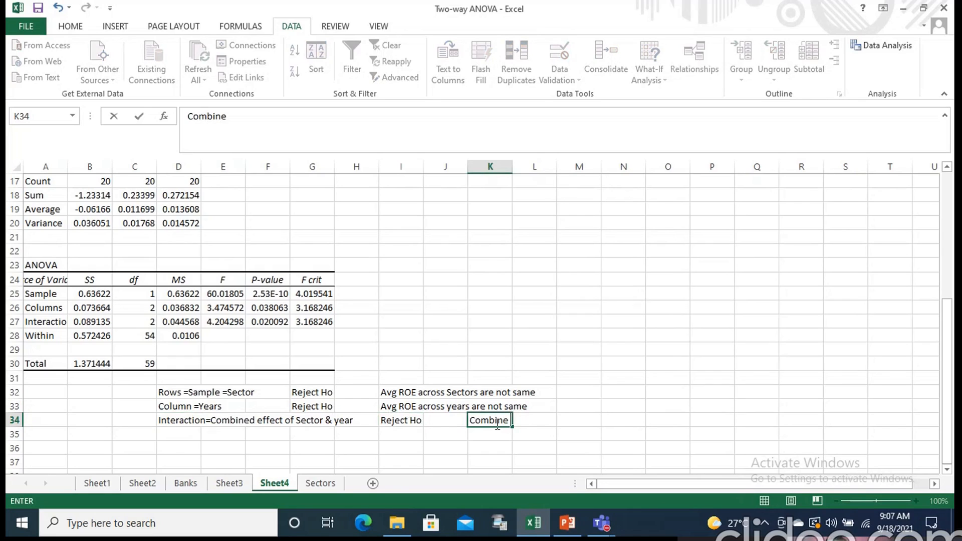
type("d effe")
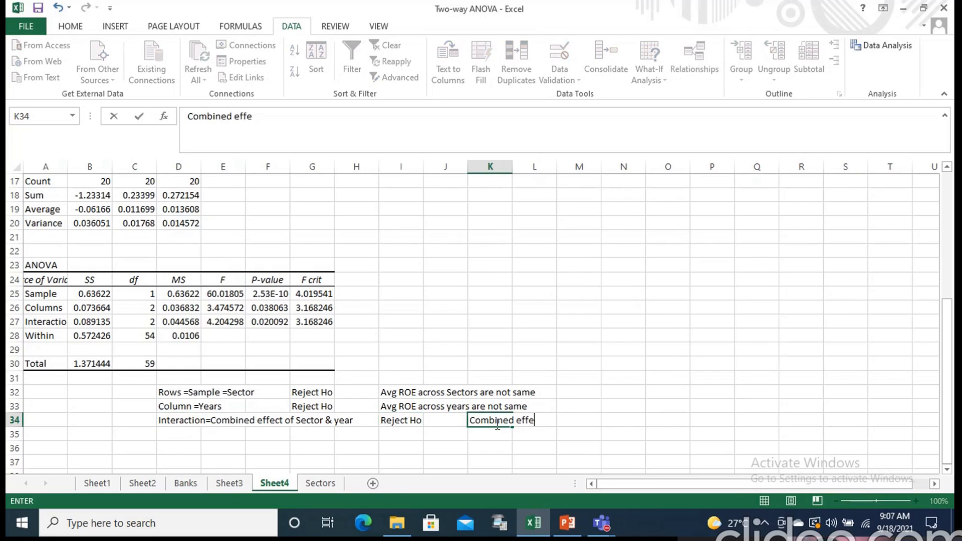
key("BackSpace")
key("BackSpace")
key("BackSpace")
key("BackSpace")
key("BackSpace")
key("BackSpace")
key("BackSpace")
key("BackSpace")
key("BackSpace")
key("BackSpace")
key("BackSpace")
key("BackSpace")
key("BackSpace")
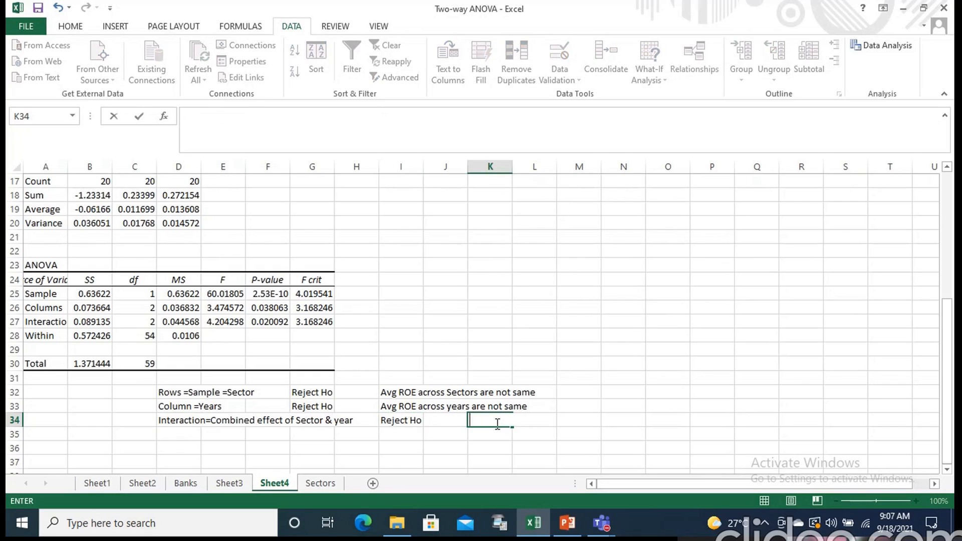
Write the interaction conclusion Avg ROE based on combined effect of Sectors & years are no similar in K34.
type("Avg RO")
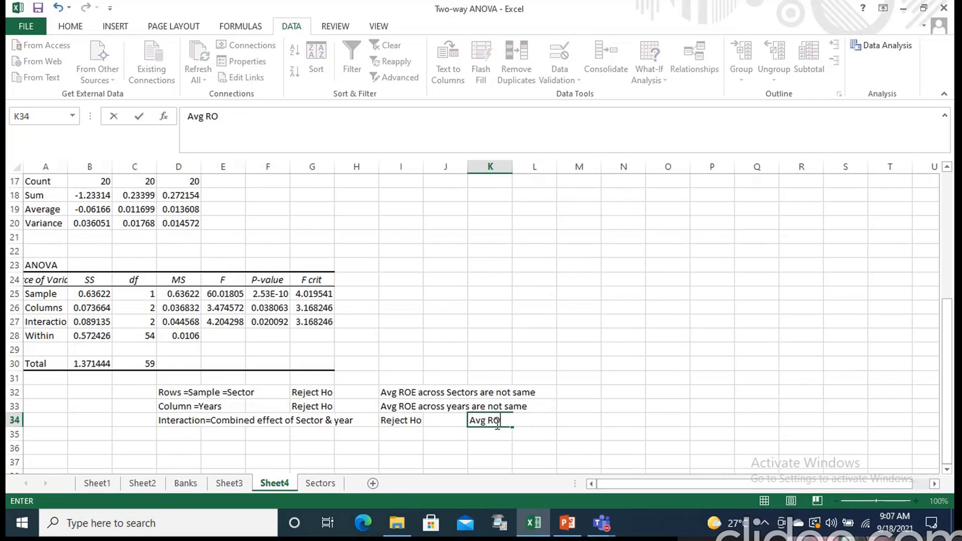
type("E based")
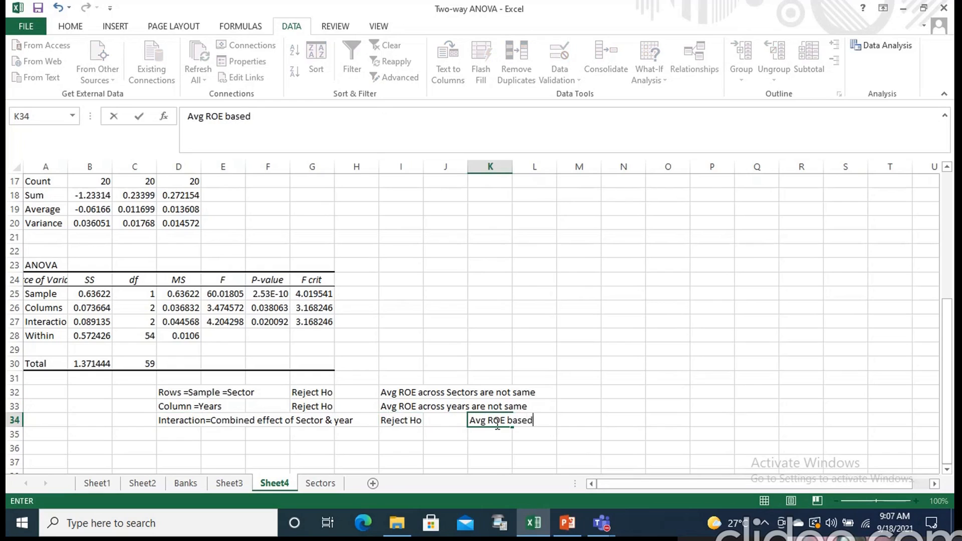
type(" on combined effect")
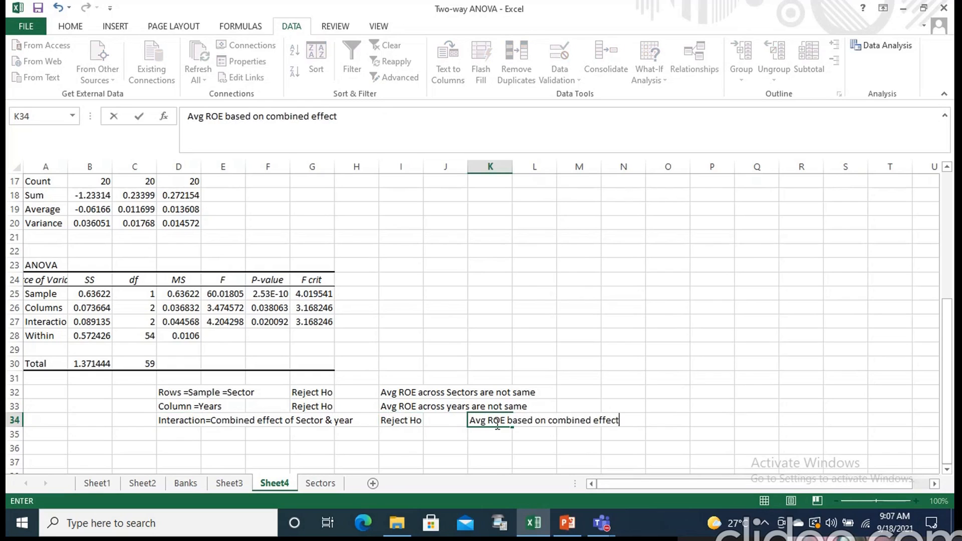
type(" of Sectors")
type("& years a")
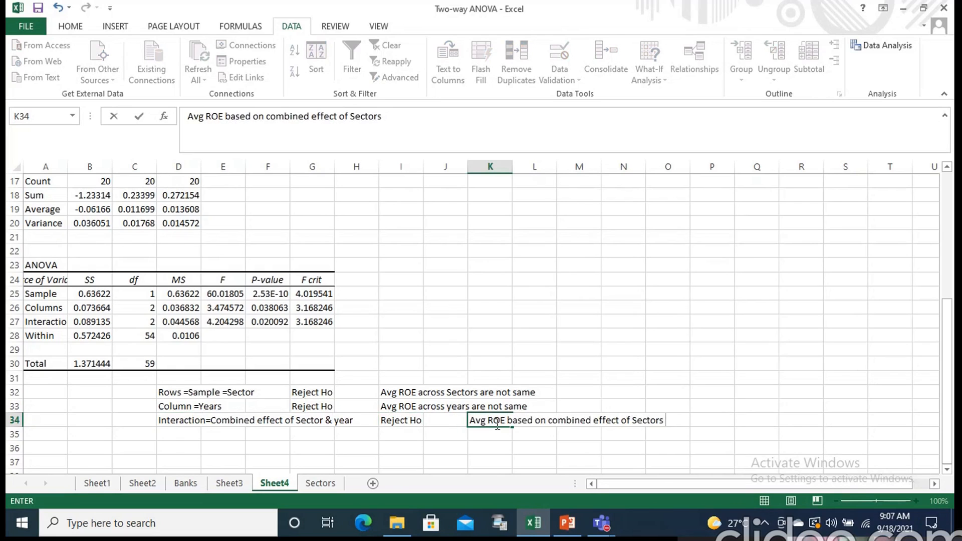
type("re ")
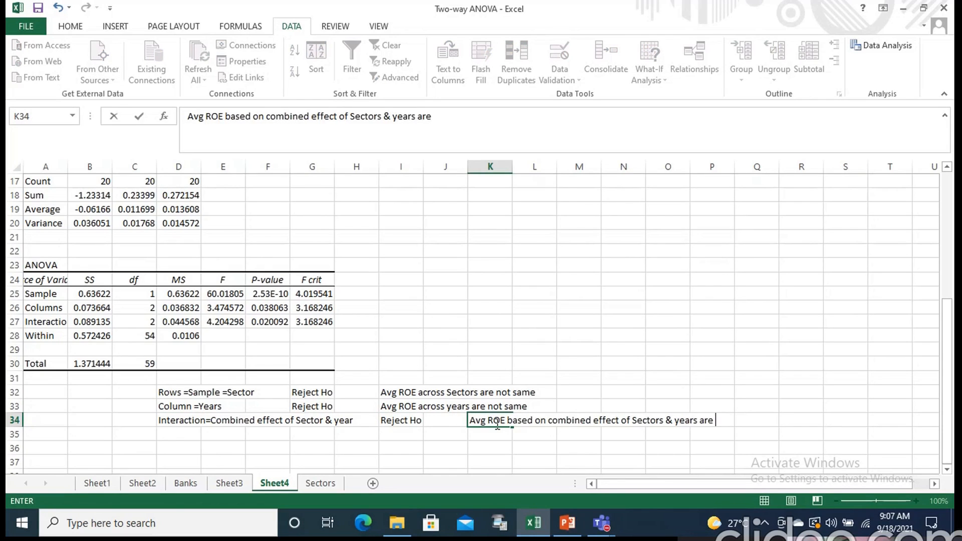
type("no similar")
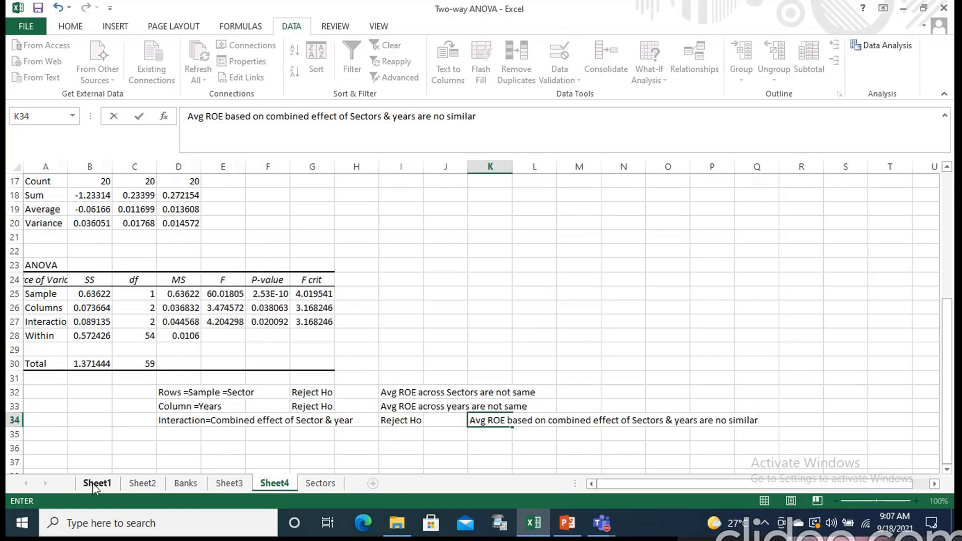
Review the ROE ANOVA conclusions by bank and year on Sheet2, and return to Sheet4.
left_click(146, 488)
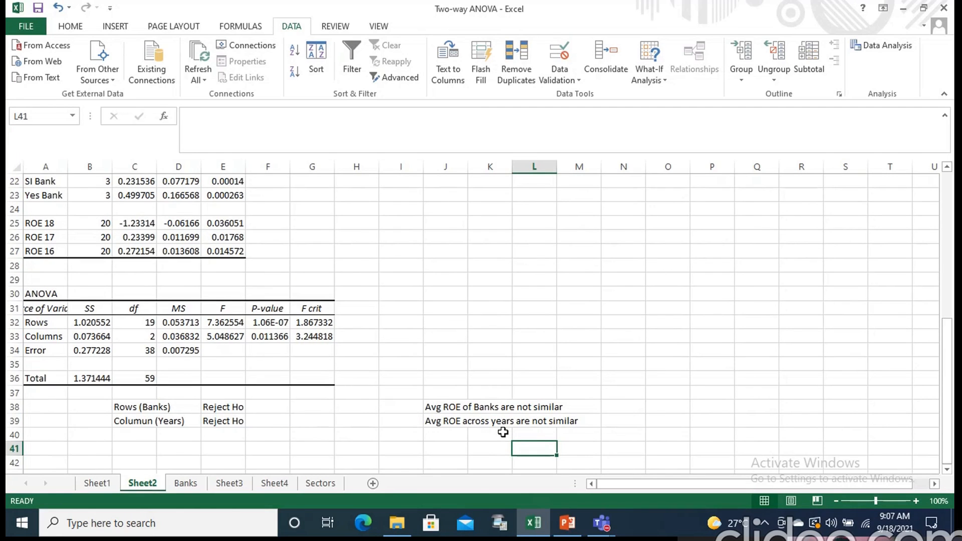
left_click(276, 484)
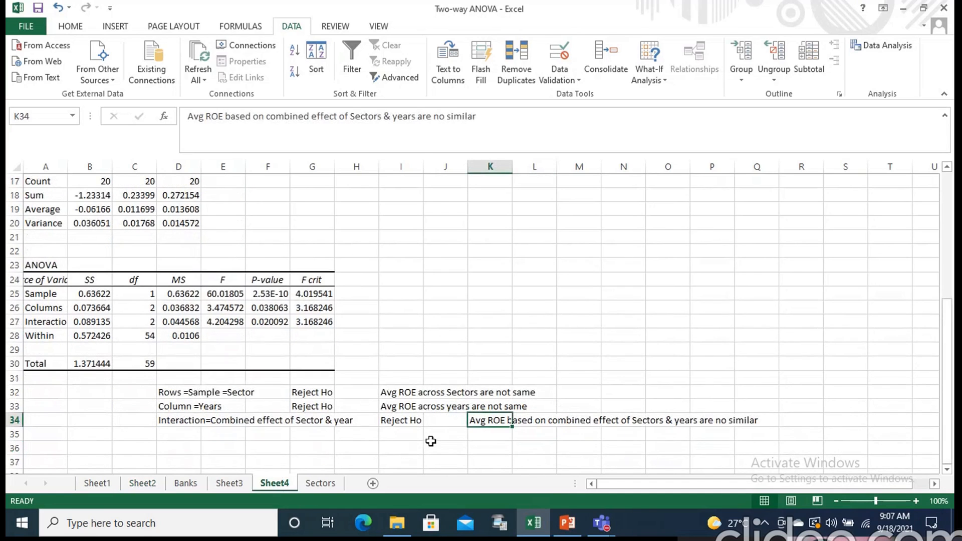